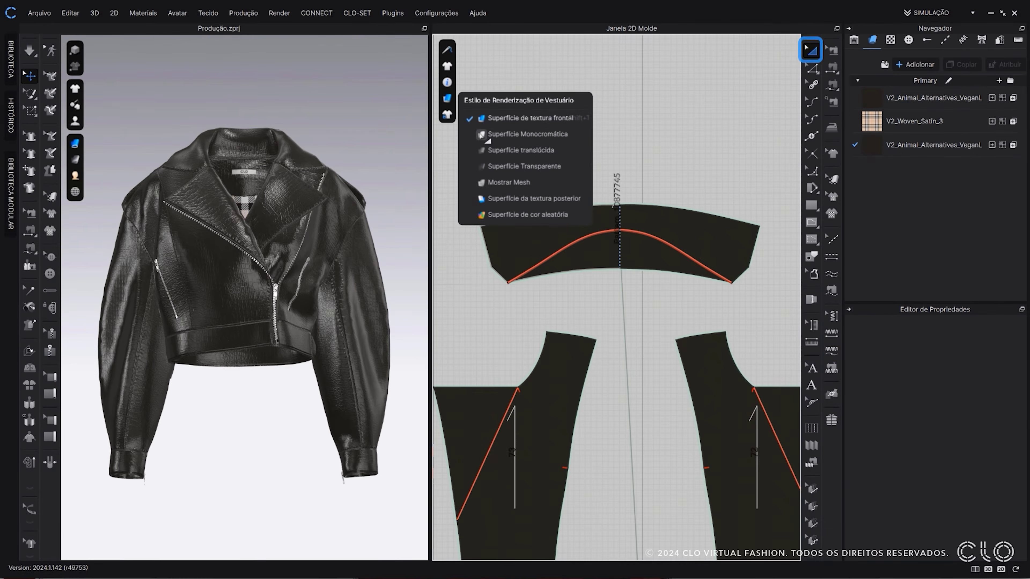
- Display the 2D patterns with the monochrome surface and rename the upper collar piece as Gola Interna
{"action": "left_click", "coordinate": [485, 138]}
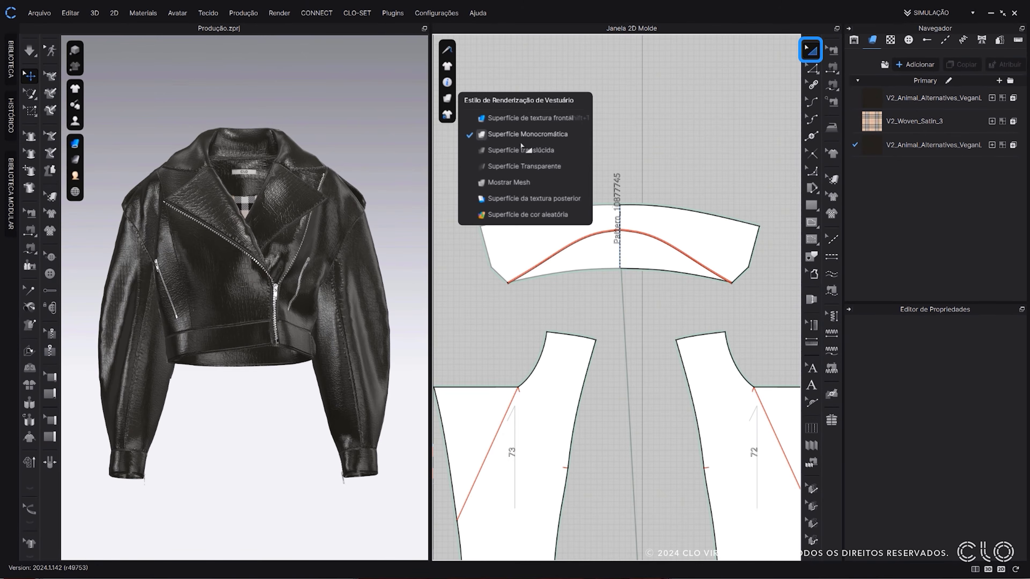
{"action": "left_click", "coordinate": [683, 223]}
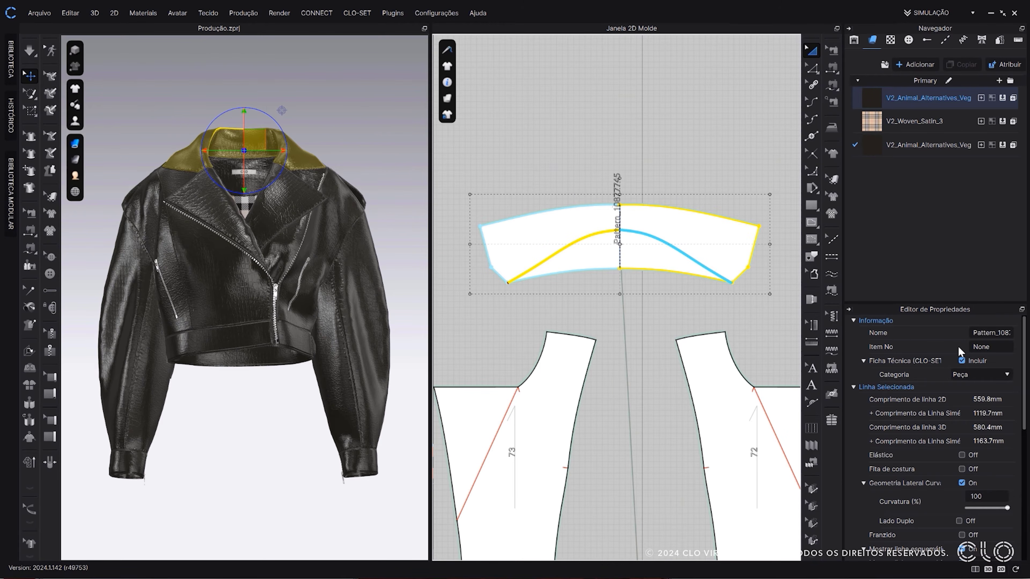
{"action": "double_click", "coordinate": [993, 337]}
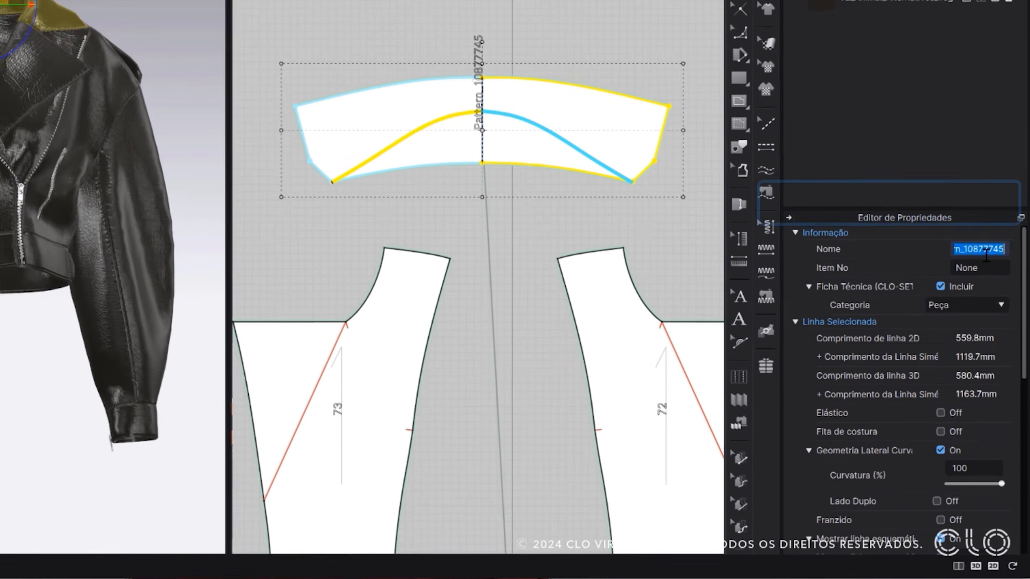
{"action": "type", "text": "G"}
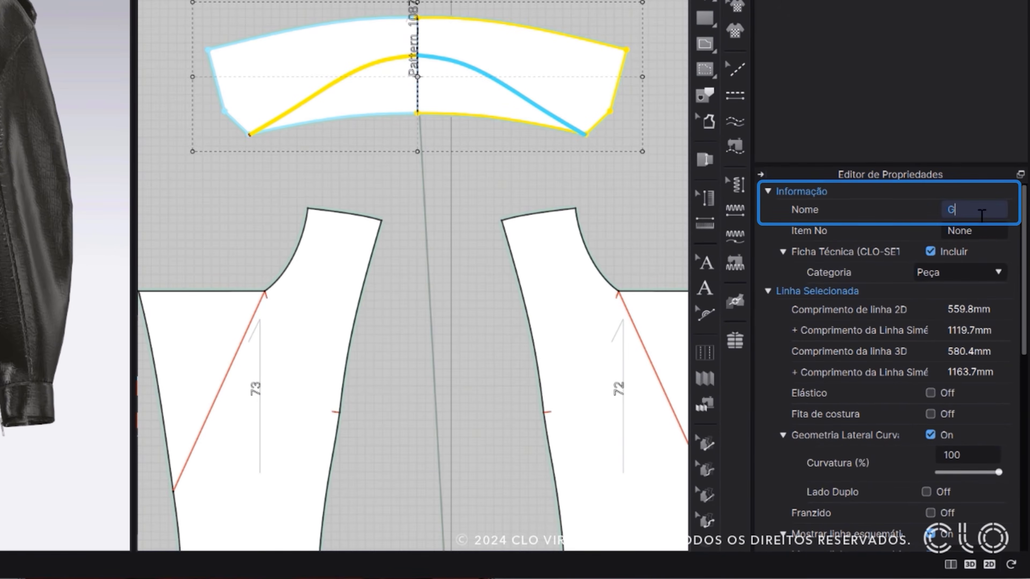
{"action": "type", "text": "ola Inte"}
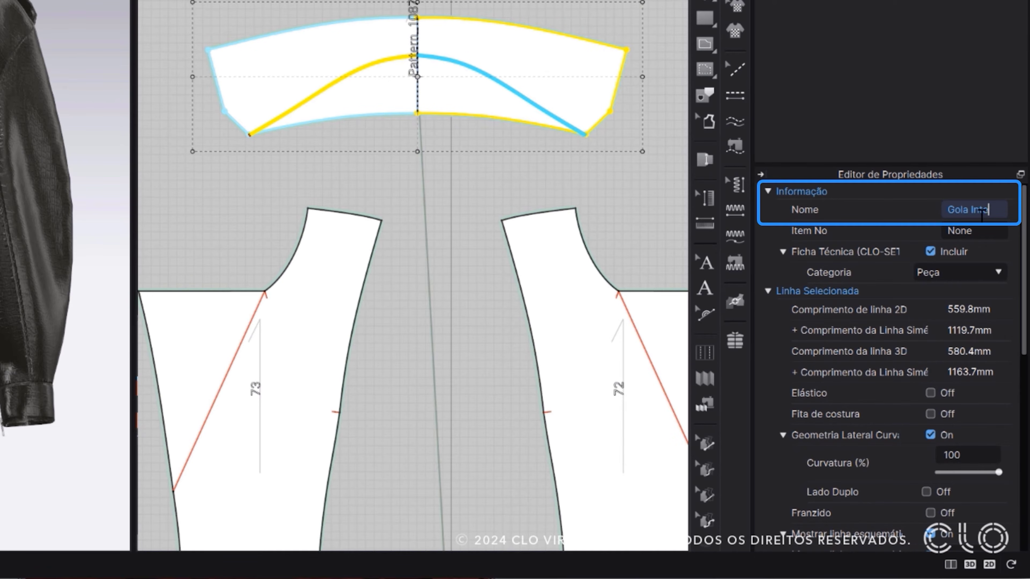
{"action": "type", "text": "rna"}
{"action": "key", "text": "Return"}
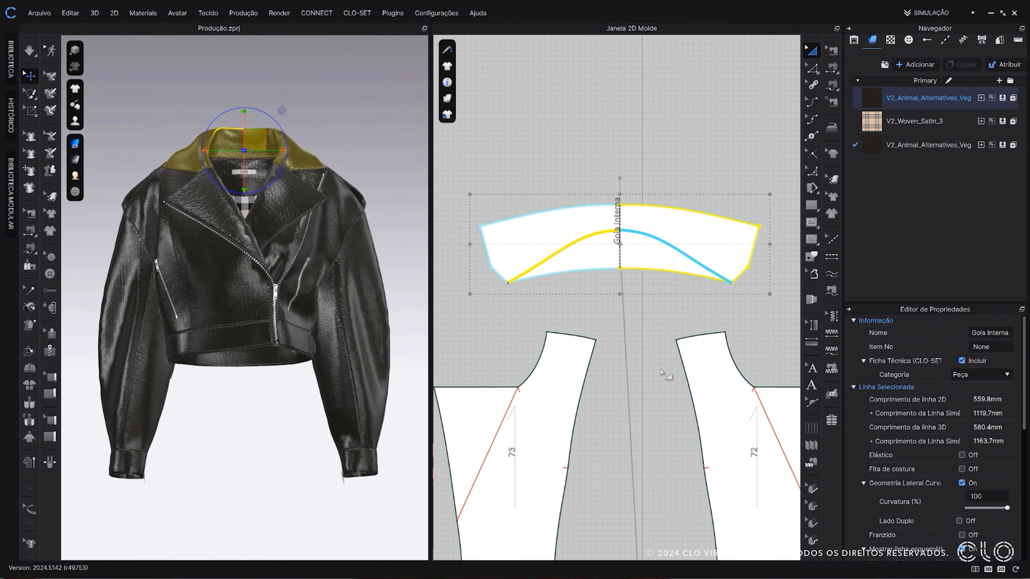
- Rename the four small tab patterns around the collar pieces together as Martingale
{"action": "scroll", "coordinate": [661, 373], "scroll_direction": "down", "scroll_amount": 5}
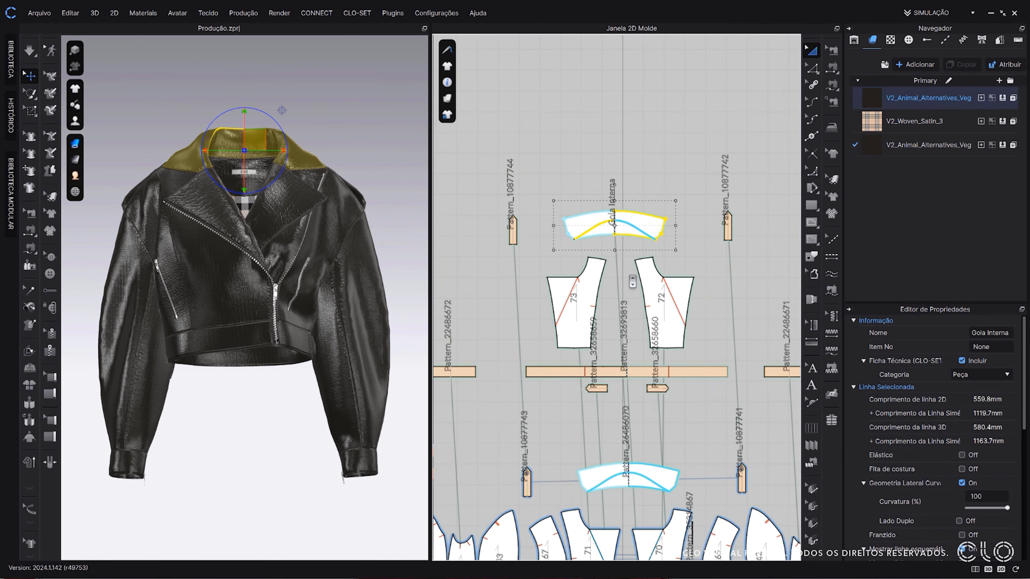
{"action": "left_click", "coordinate": [527, 485]}
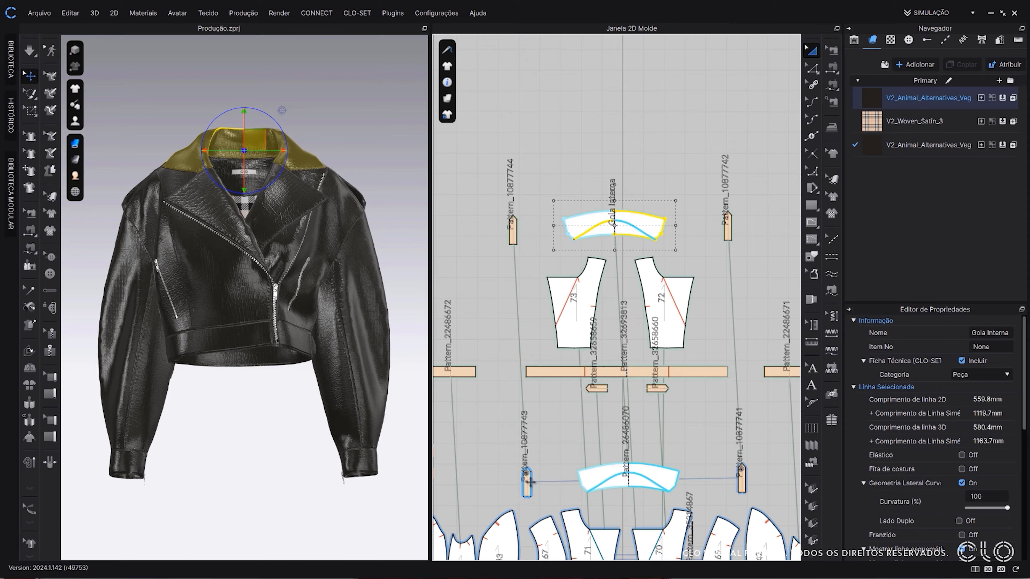
{"action": "left_click", "coordinate": [511, 226], "text": "shift"}
{"action": "left_click", "coordinate": [727, 226], "text": "shift"}
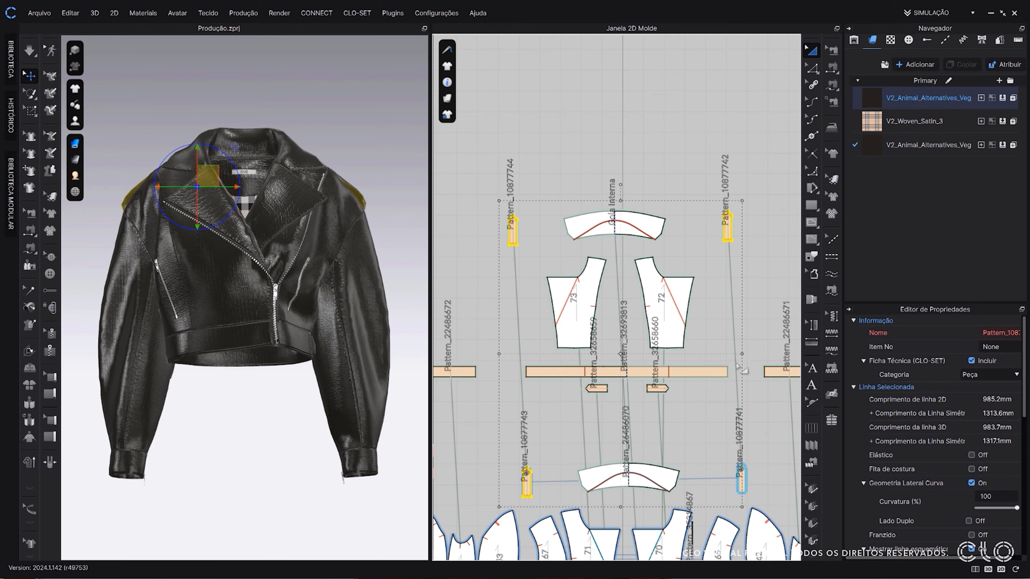
{"action": "left_click", "coordinate": [740, 471], "text": "shift"}
{"action": "double_click", "coordinate": [992, 333]}
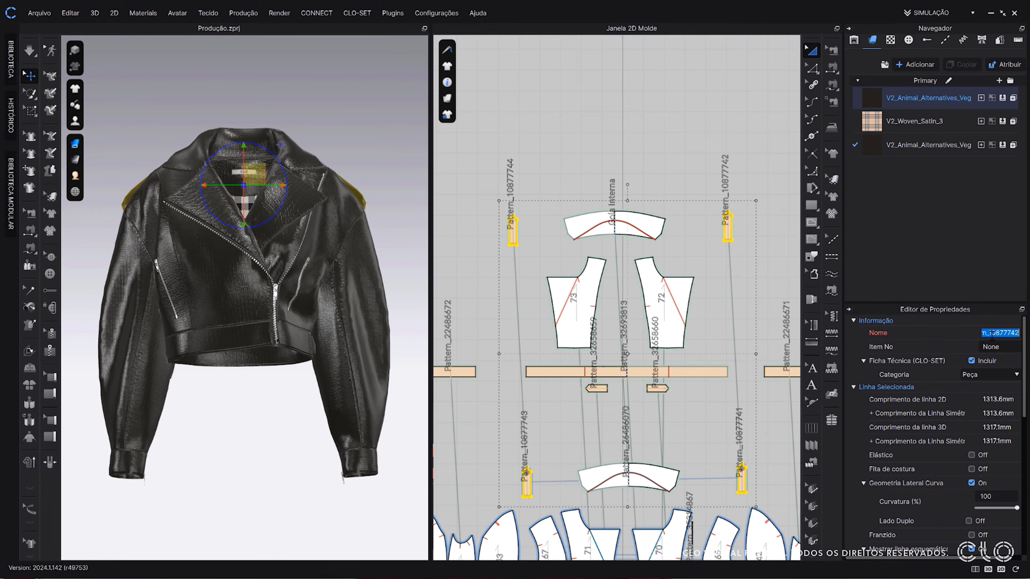
{"action": "type", "text": "M"}
{"action": "key", "text": "Caps_Lock"}
{"action": "type", "text": "artingale"}
{"action": "key", "text": "Return"}
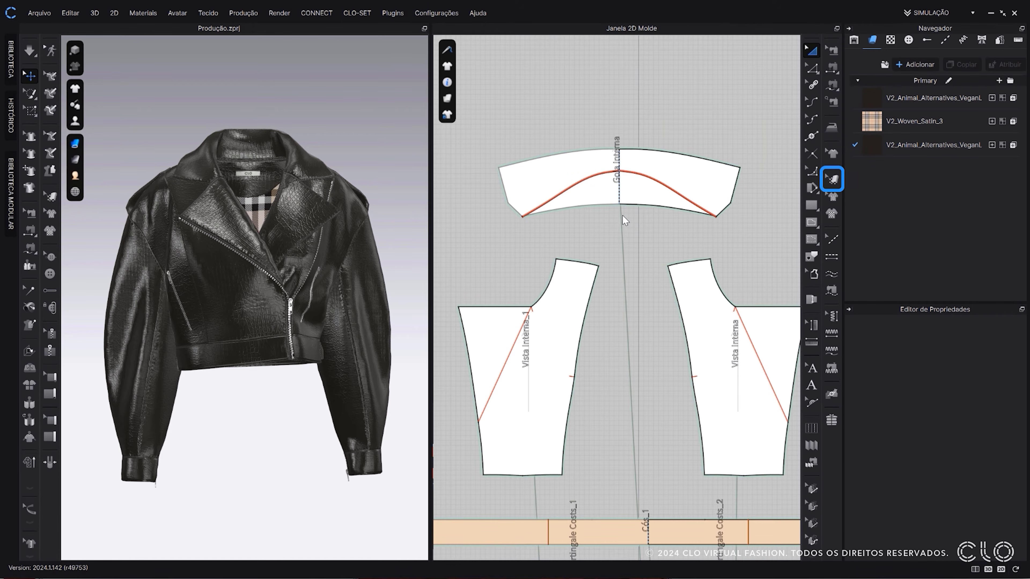
- Rotate the grain line of the Gola Interna collar by 45° with the texture editing tool
{"action": "left_click", "coordinate": [831, 179]}
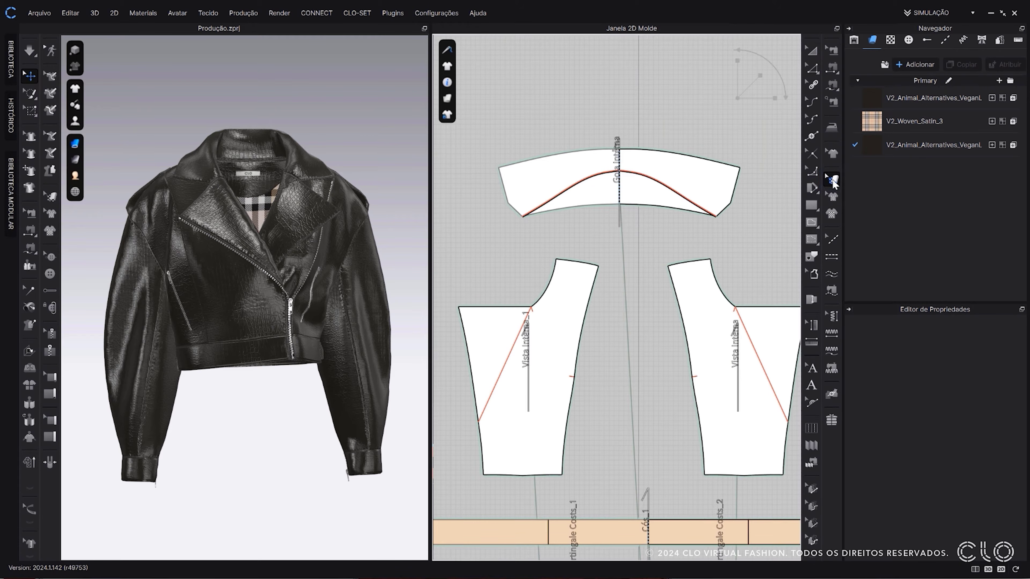
{"action": "left_click", "coordinate": [689, 181]}
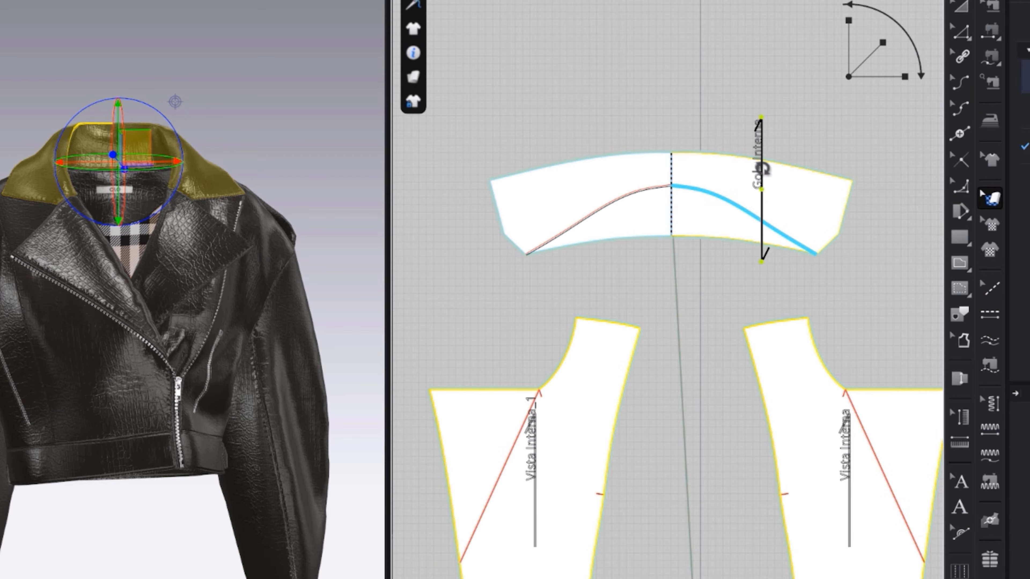
{"action": "left_click_drag", "start_coordinate": [765, 166], "coordinate": [777, 188]}
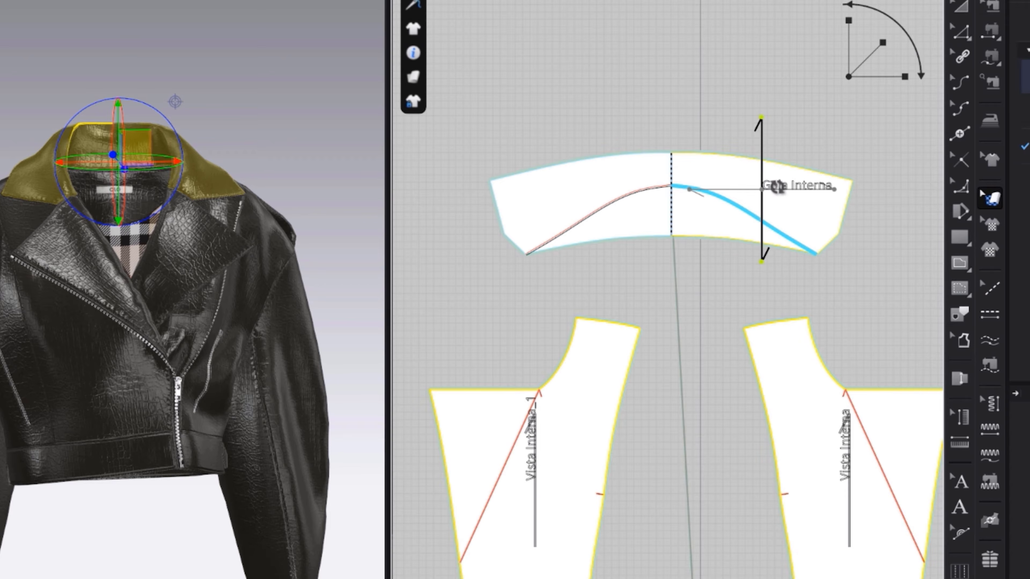
{"action": "left_click", "coordinate": [776, 186]}
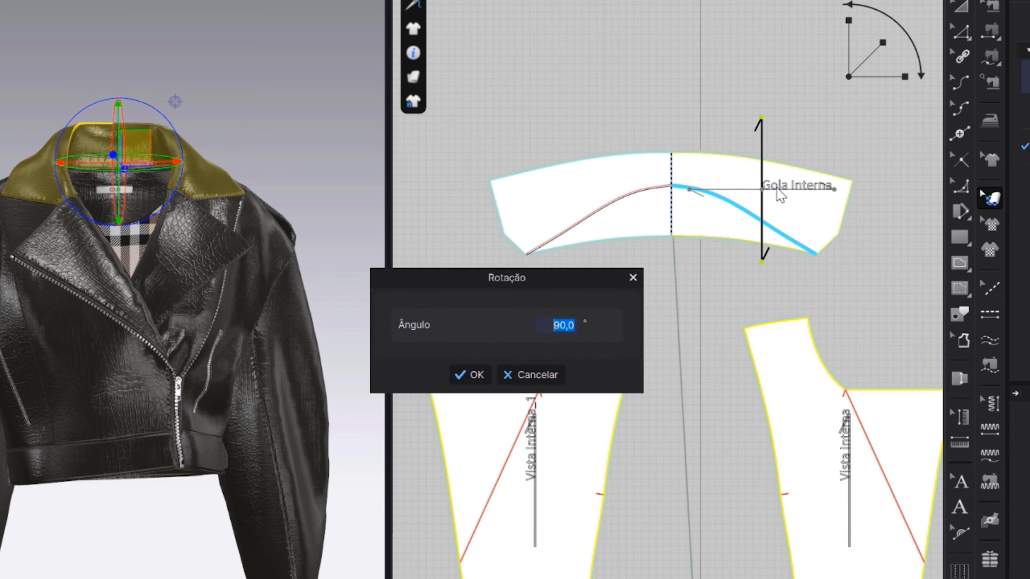
{"action": "type", "text": "45"}
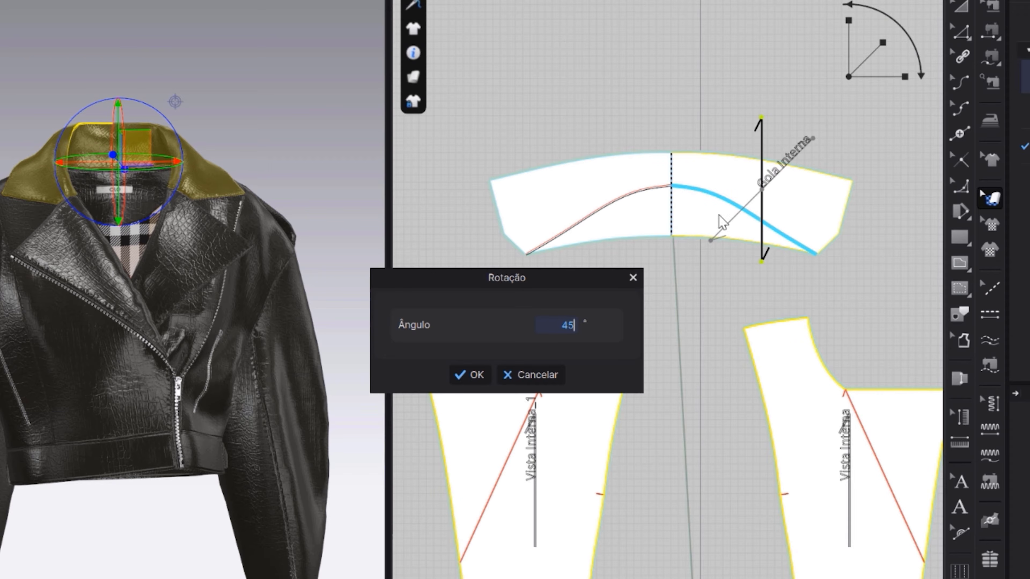
{"action": "left_click", "coordinate": [475, 375]}
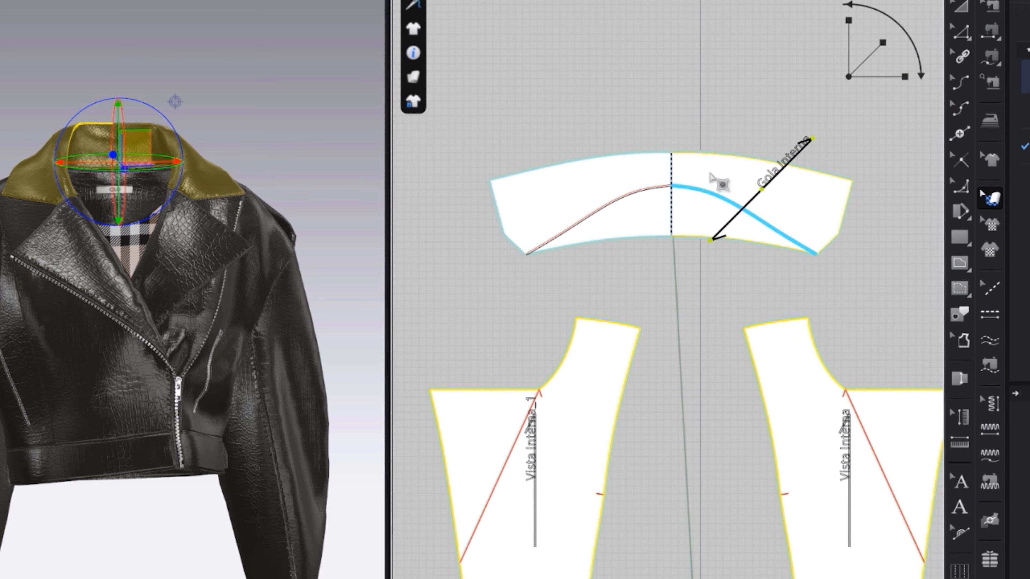
- Align the collar's grain line parallel to the collar's lower edge
{"action": "right_click", "coordinate": [713, 173]}
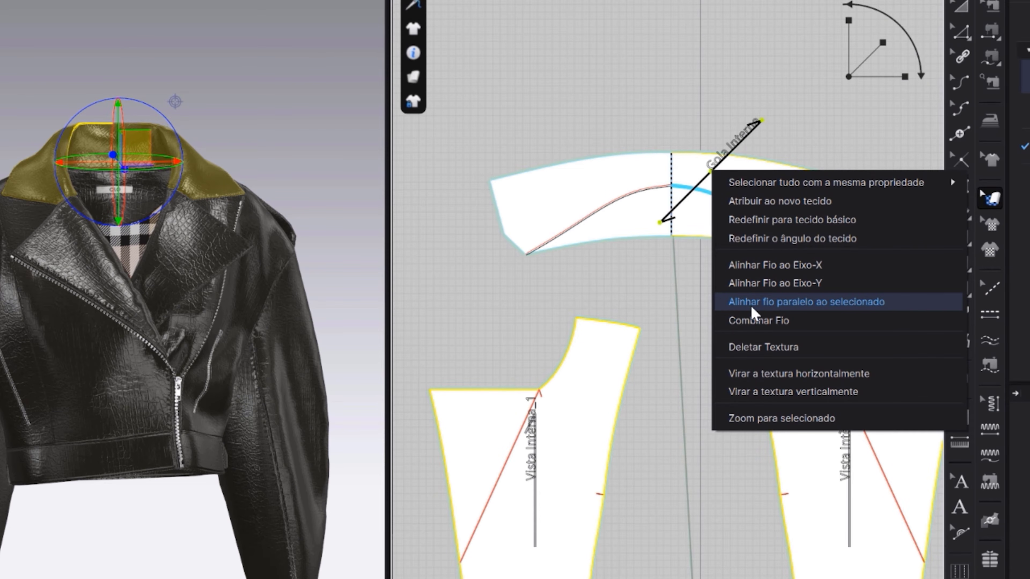
{"action": "left_click", "coordinate": [750, 312]}
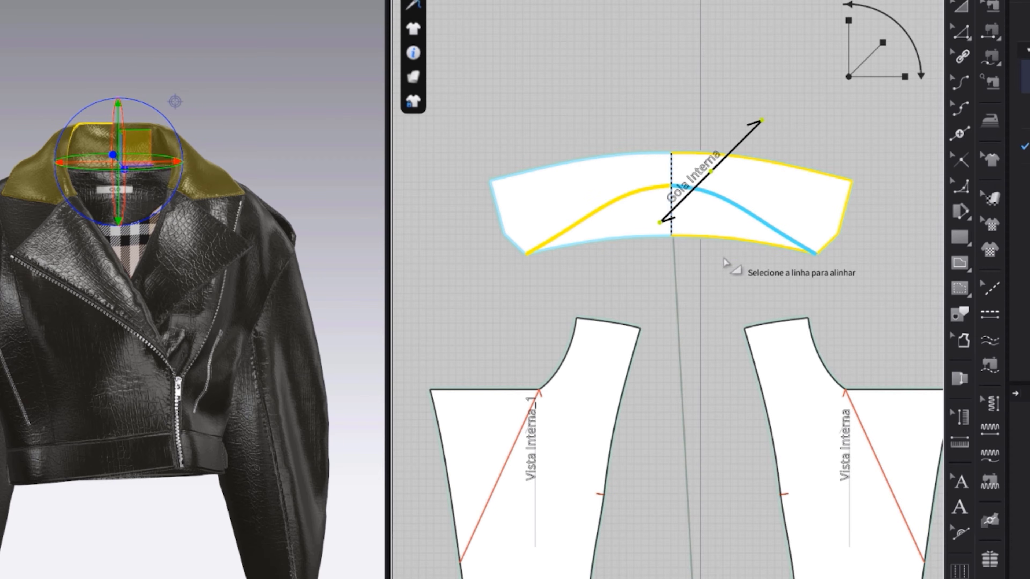
{"action": "left_click", "coordinate": [728, 245]}
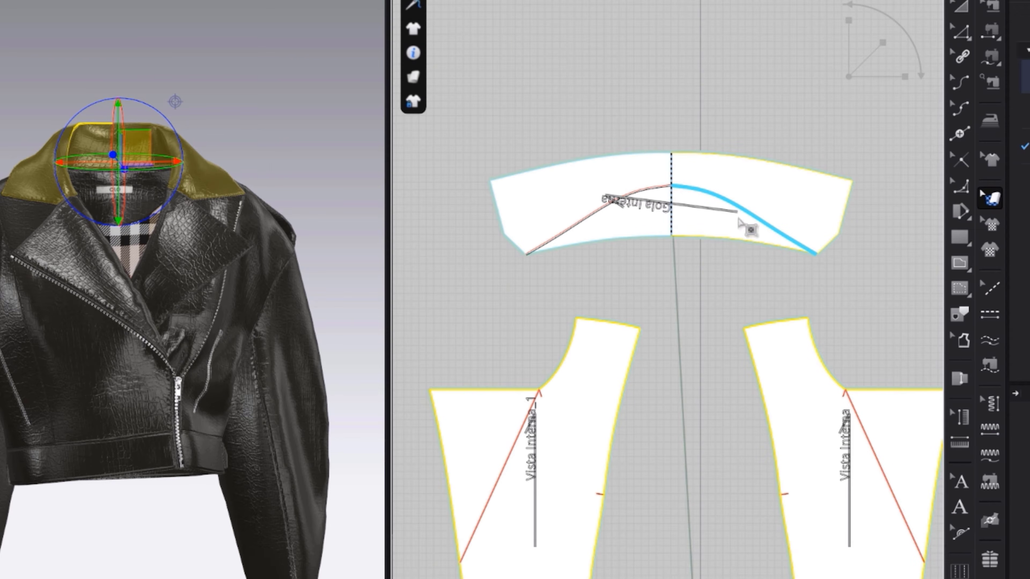
- Align the collar's grain line to the Y axis and deselect the collar
{"action": "right_click", "coordinate": [762, 191]}
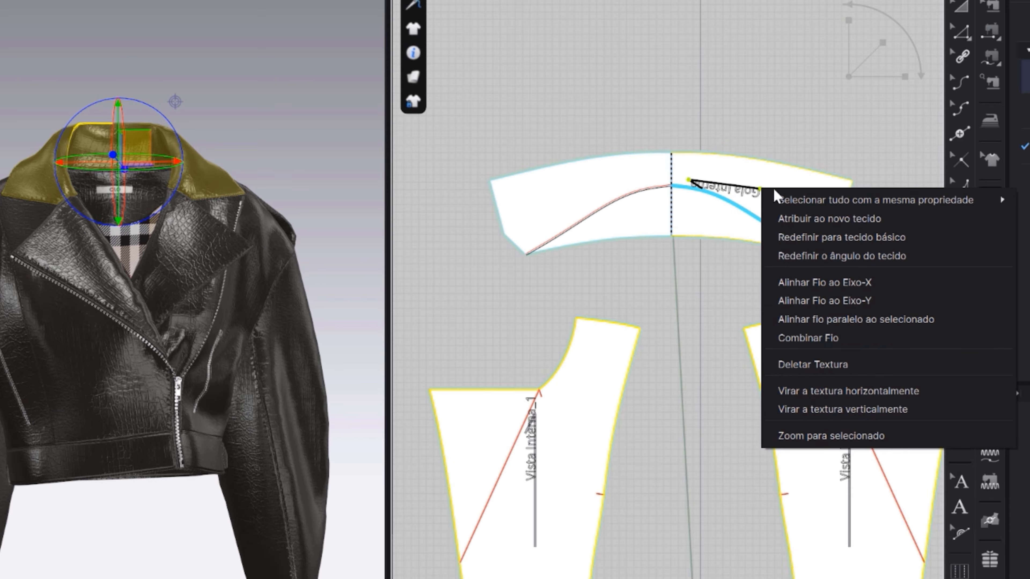
{"action": "left_click", "coordinate": [777, 302]}
{"action": "left_click", "coordinate": [742, 283]}
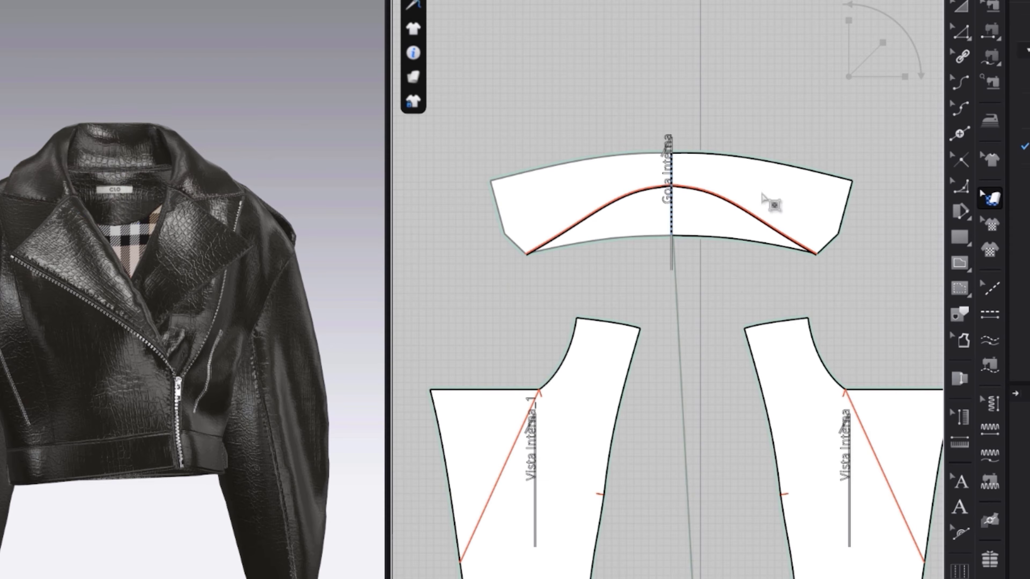
- Set the Gola Interna collar's grain direction to 45, 180 and finally 270 degrees
{"action": "left_click", "coordinate": [770, 203]}
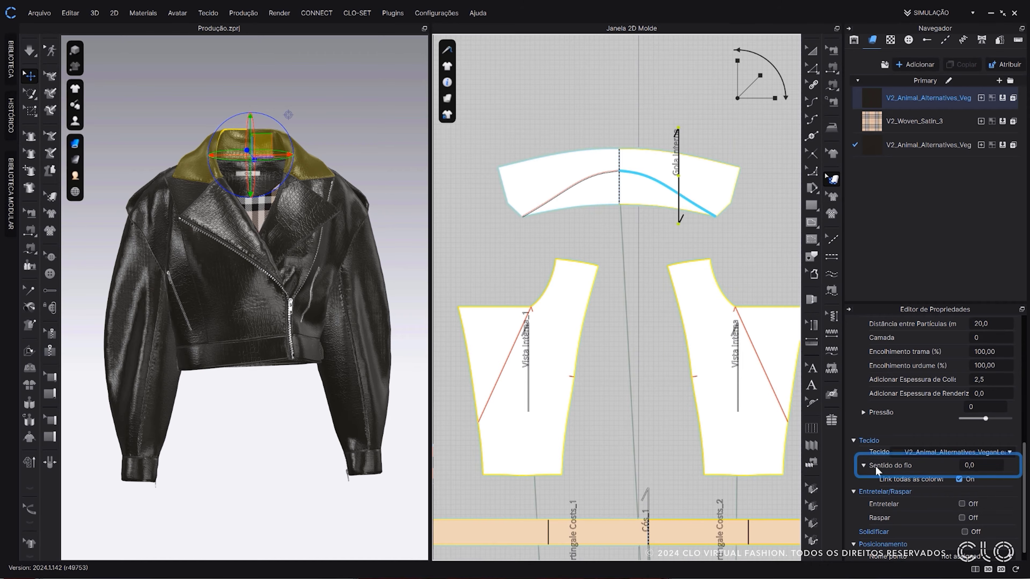
{"action": "left_click", "coordinate": [978, 467]}
{"action": "type", "text": "45"}
{"action": "key", "text": "Return"}
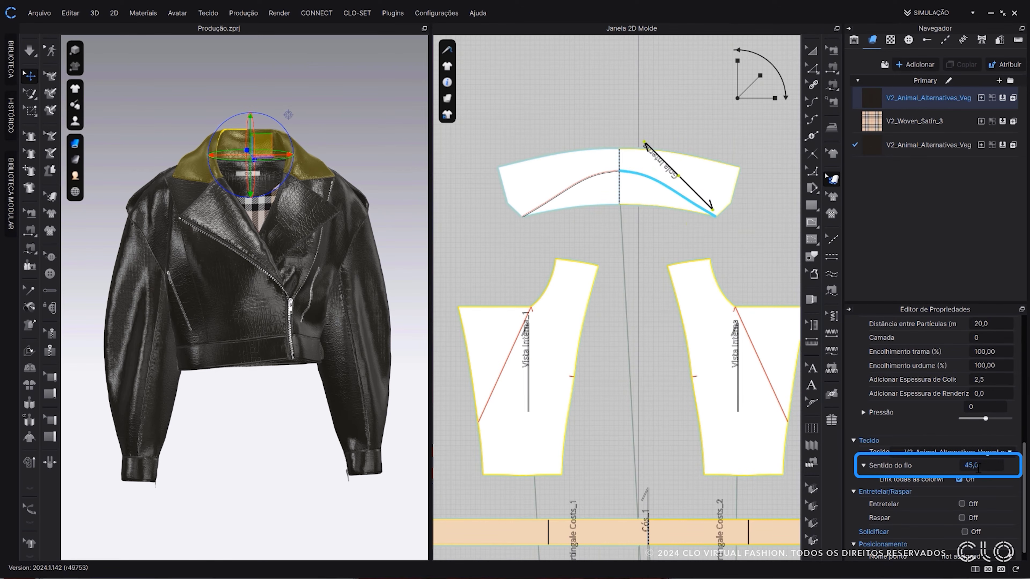
{"action": "left_click", "coordinate": [979, 468]}
{"action": "type", "text": "180"}
{"action": "key", "text": "Return"}
{"action": "left_click", "coordinate": [979, 469]}
{"action": "type", "text": "270"}
{"action": "key", "text": "Return"}
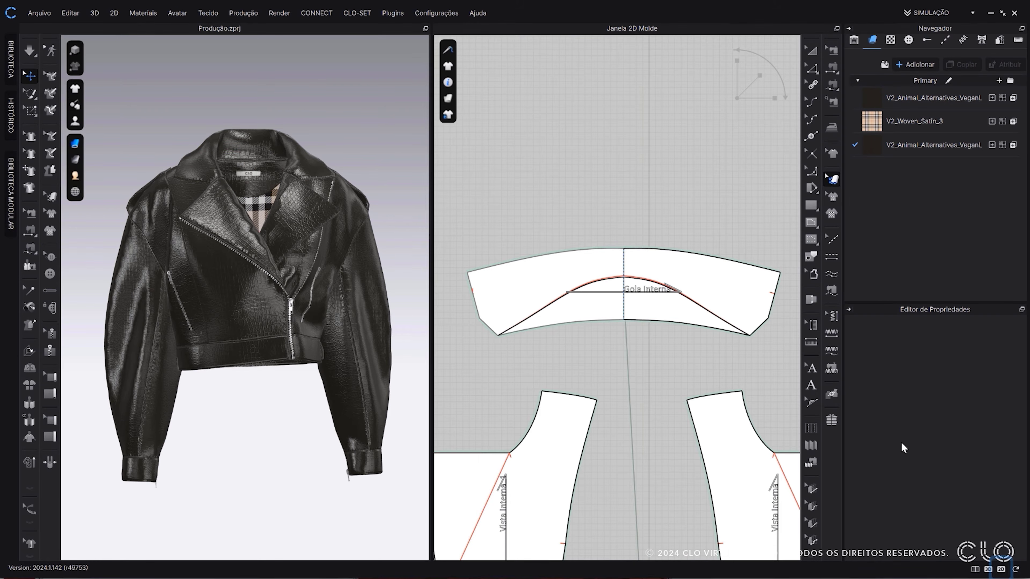
- Show only the 2D window and set the notch (Pique) thickness to 3,5 pixels in the user interface settings
{"action": "left_click", "coordinate": [1001, 569]}
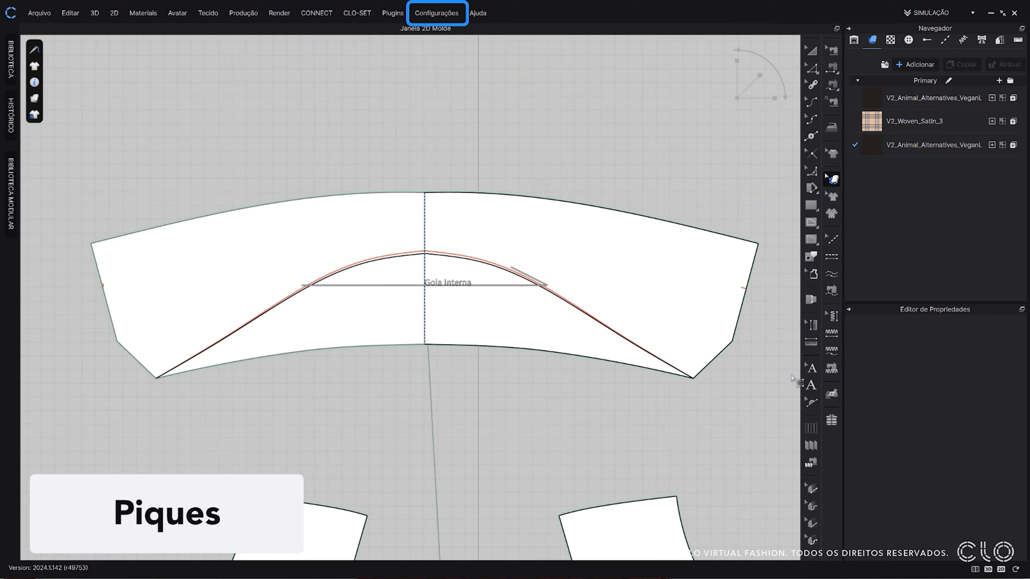
{"action": "left_click", "coordinate": [431, 13]}
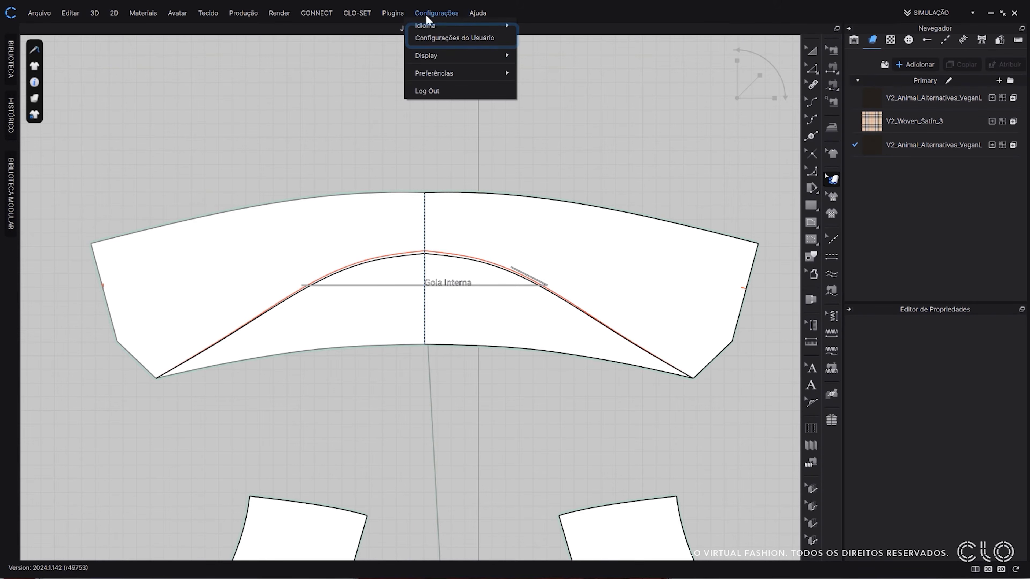
{"action": "left_click", "coordinate": [425, 39]}
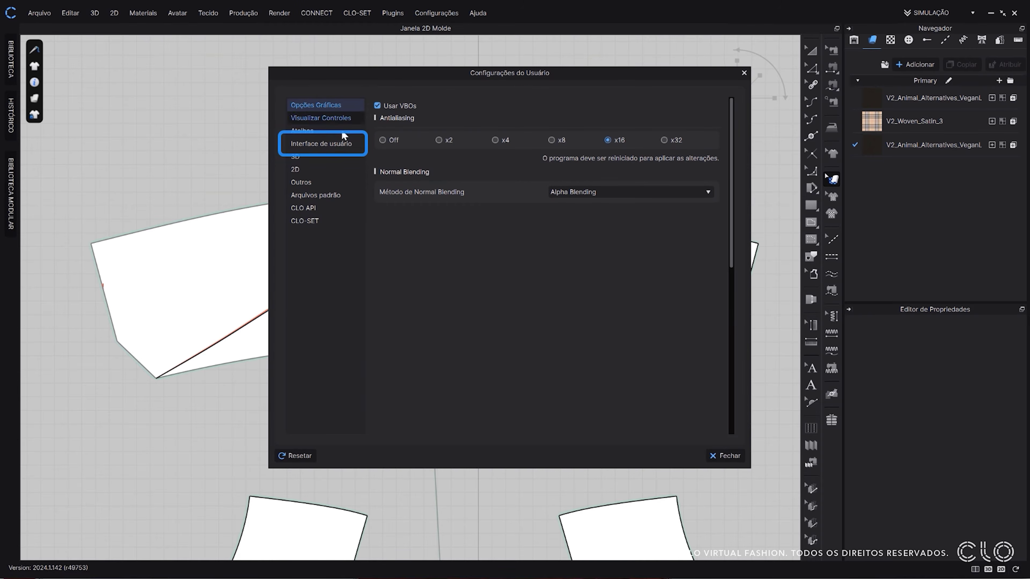
{"action": "left_click", "coordinate": [321, 143]}
{"action": "scroll", "coordinate": [436, 219], "scroll_direction": "down", "scroll_amount": 3}
{"action": "scroll", "coordinate": [432, 221], "scroll_direction": "down", "scroll_amount": 3}
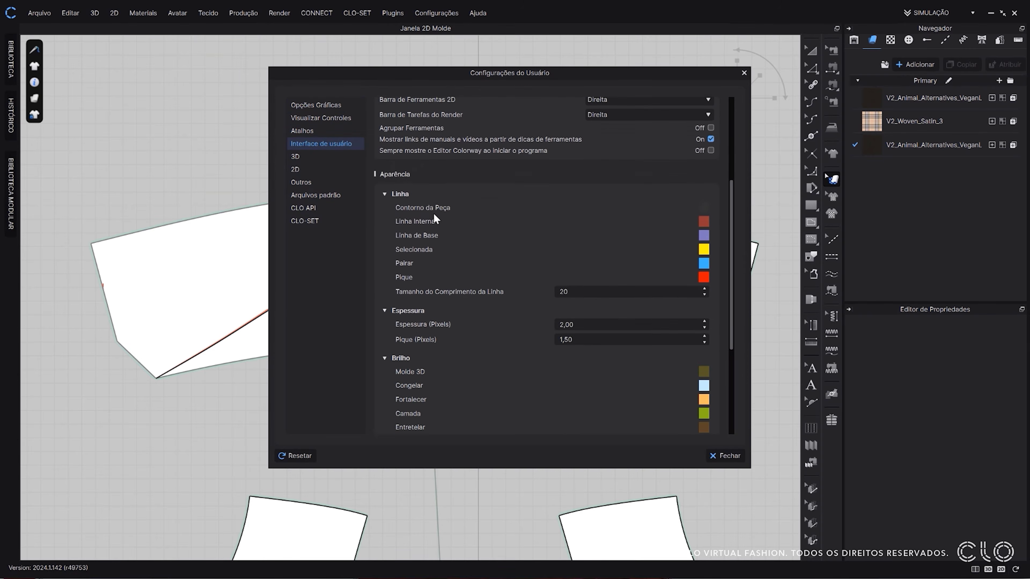
{"action": "left_click", "coordinate": [586, 305]}
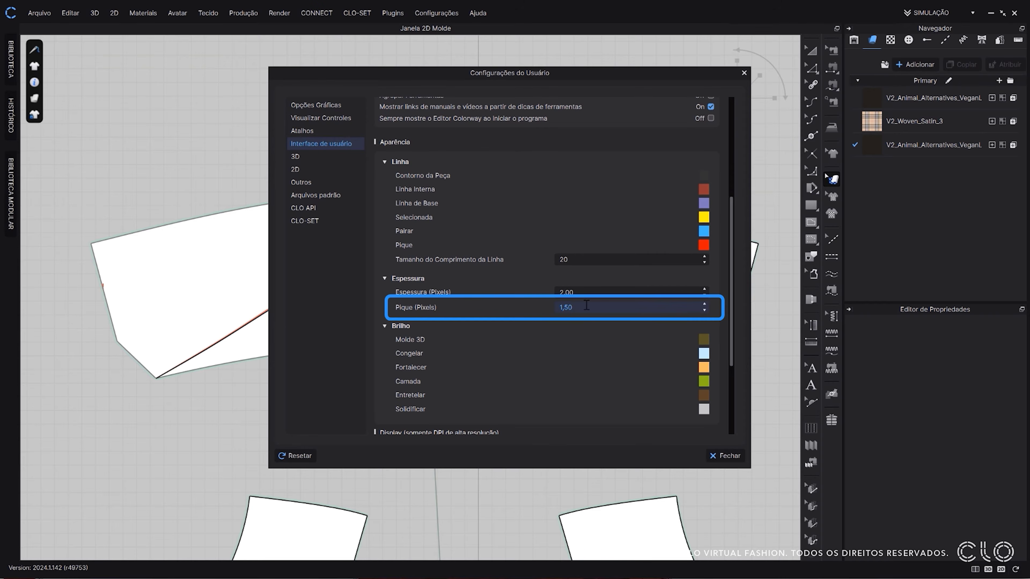
{"action": "left_click_drag", "start_coordinate": [586, 305], "coordinate": [540, 306]}
{"action": "type", "text": "3,5"}
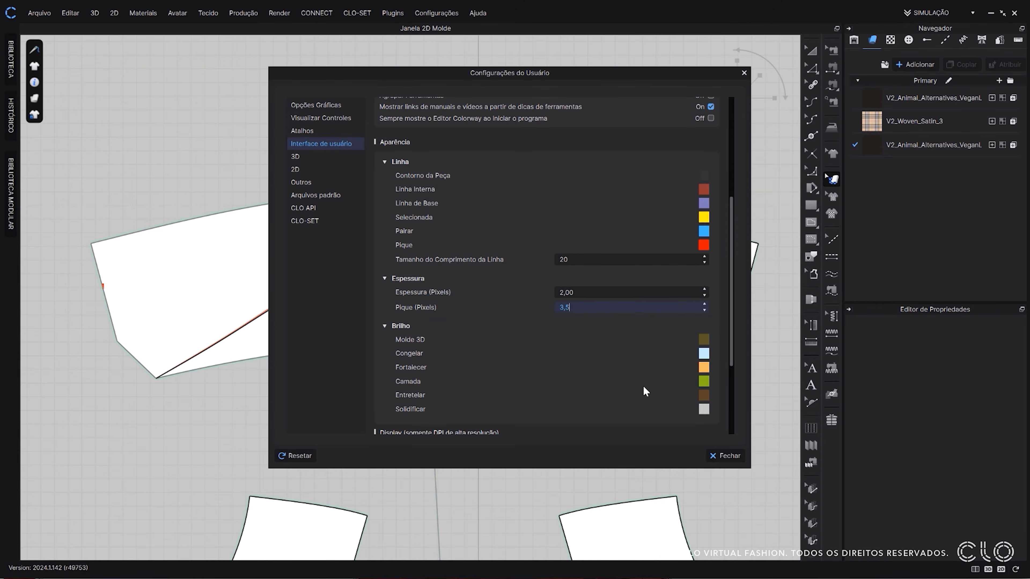
{"action": "left_click", "coordinate": [724, 456]}
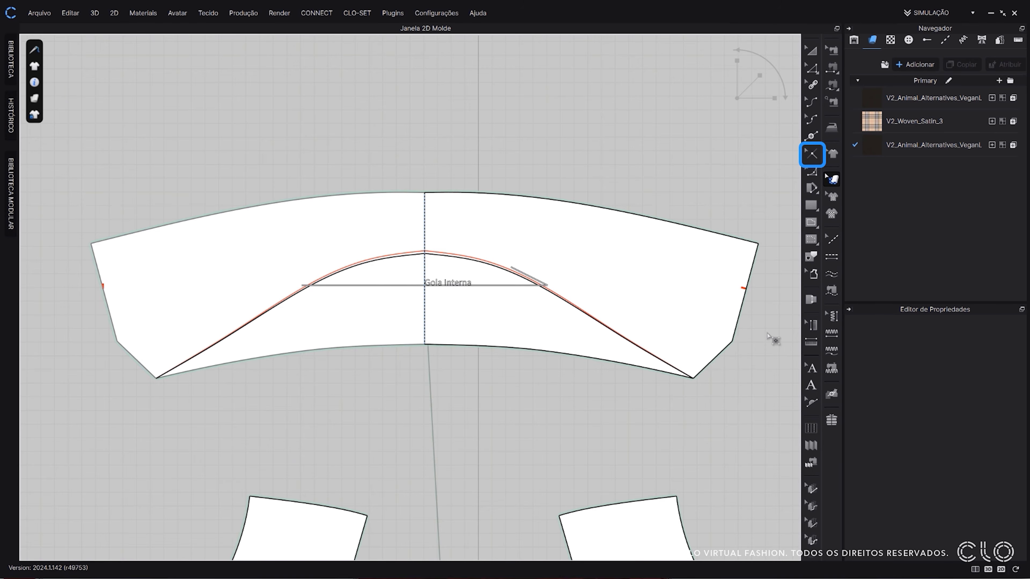
- Delete the notch on the right end of the Gola Interna collar with the Notch tool
{"action": "left_click", "coordinate": [812, 154]}
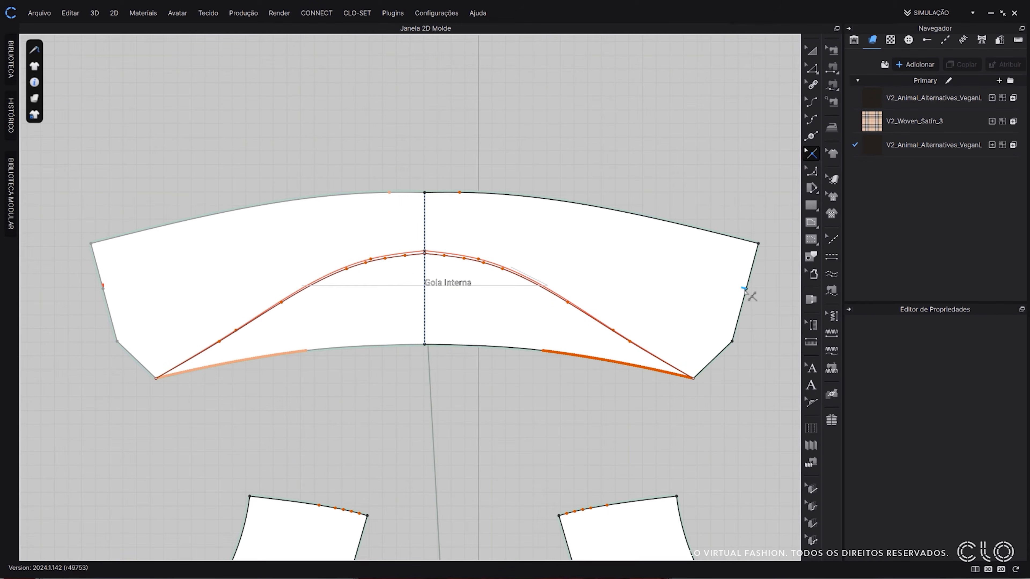
{"action": "right_click", "coordinate": [745, 289]}
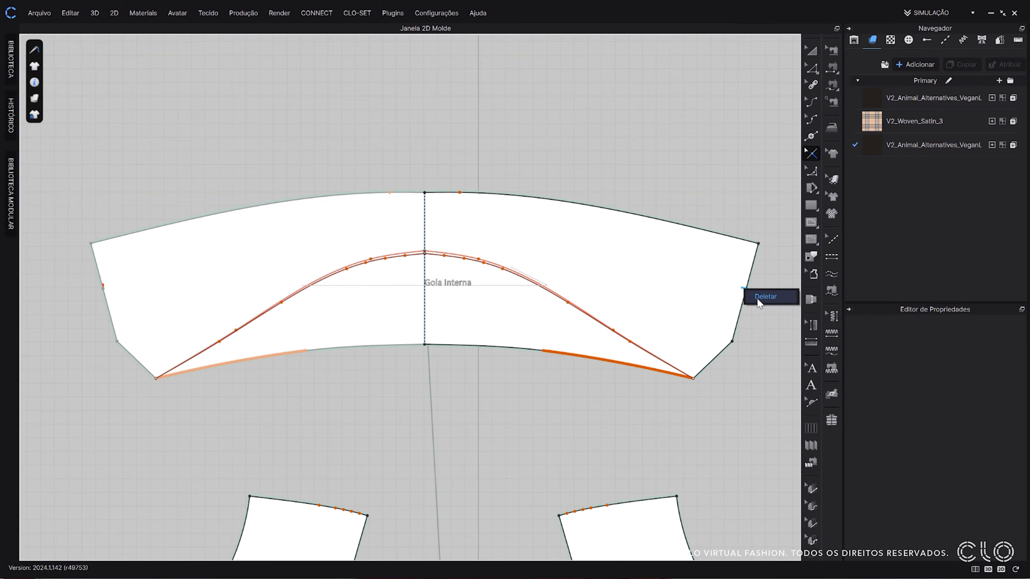
{"action": "left_click", "coordinate": [765, 297]}
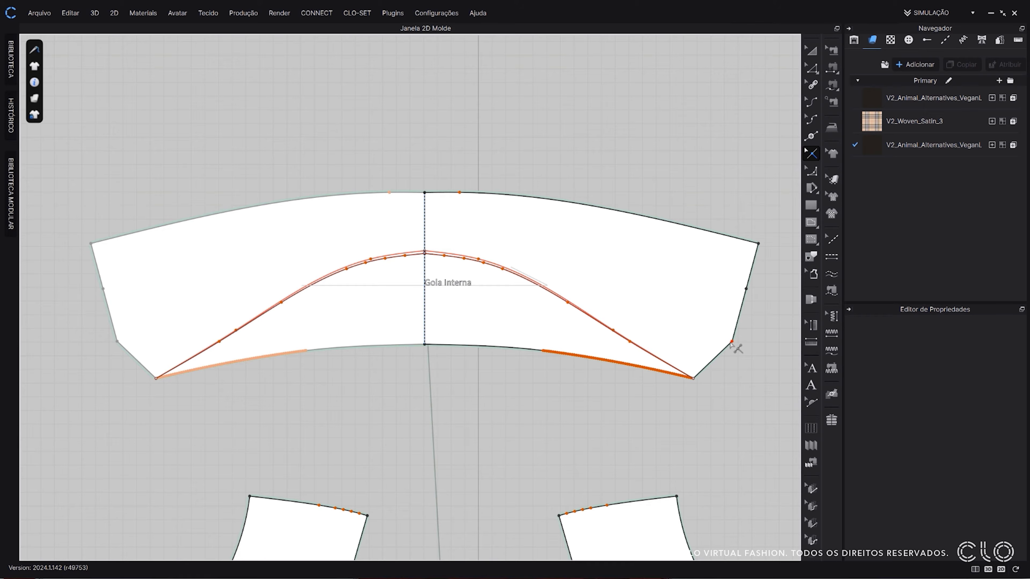
- Add a notch at the lower right corner point of the Gola Interna collar and set its type to V
{"action": "left_click", "coordinate": [731, 342]}
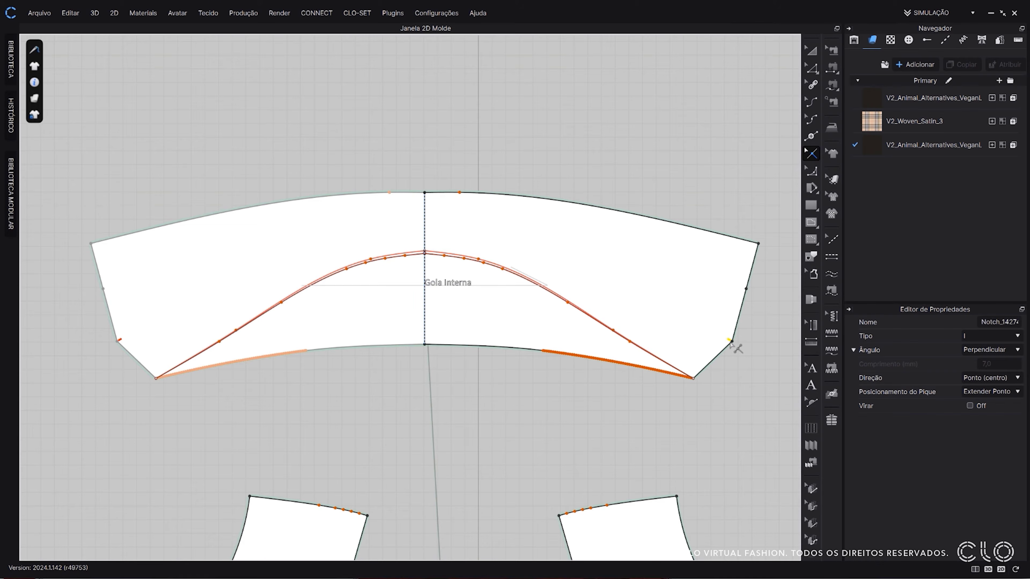
{"action": "scroll", "coordinate": [737, 348], "scroll_direction": "up", "scroll_amount": 5}
{"action": "right_click_drag", "start_coordinate": [735, 345], "coordinate": [645, 379]}
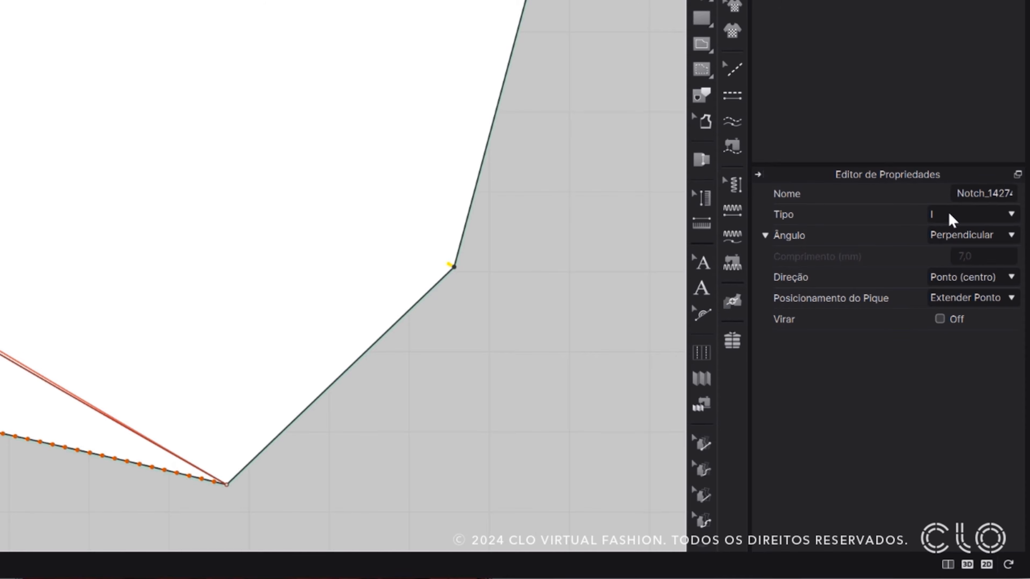
{"action": "left_click", "coordinate": [951, 220]}
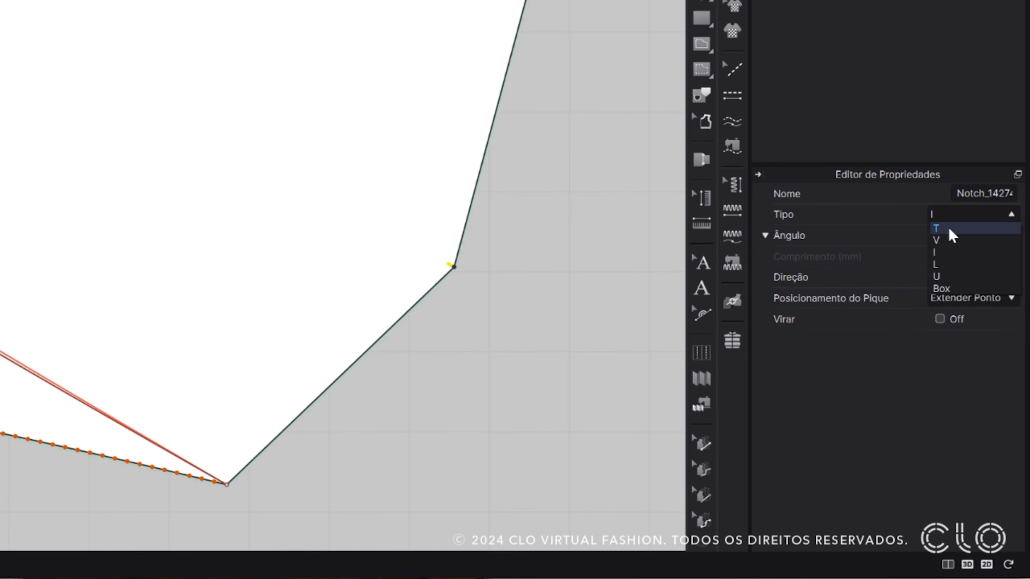
{"action": "left_click", "coordinate": [940, 240]}
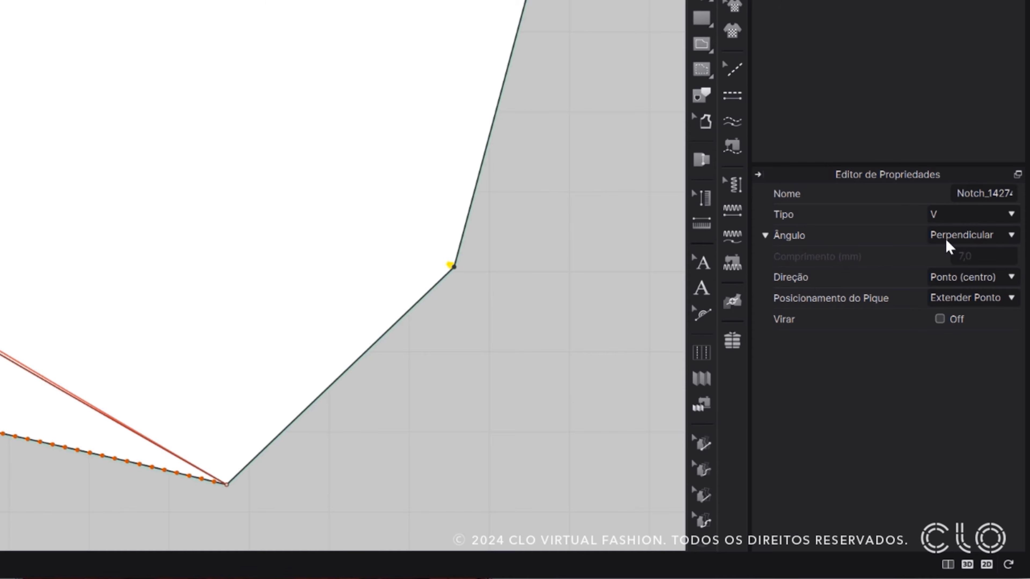
- Set the V notch's angle to Customizado with a value of 110
{"action": "left_click", "coordinate": [946, 242]}
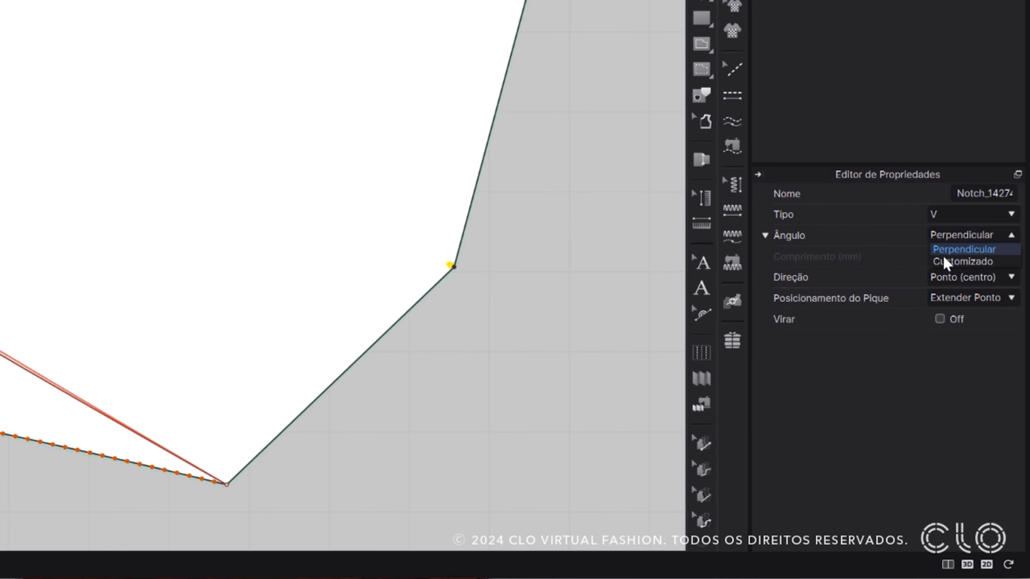
{"action": "left_click", "coordinate": [947, 263]}
{"action": "double_click", "coordinate": [990, 260]}
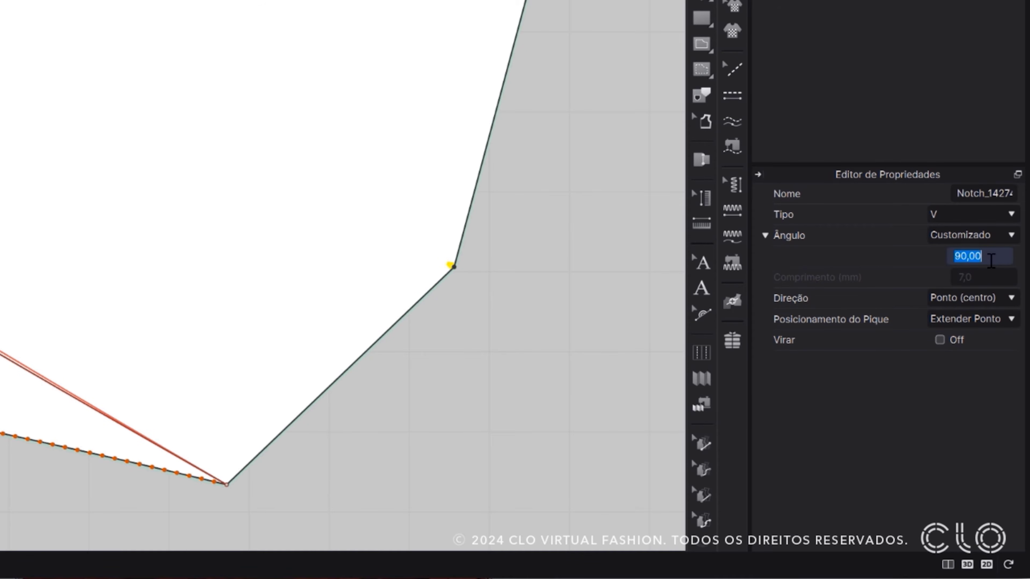
{"action": "type", "text": "110"}
{"action": "left_click", "coordinate": [560, 272]}
{"action": "left_click_drag", "start_coordinate": [558, 303], "coordinate": [402, 160]}
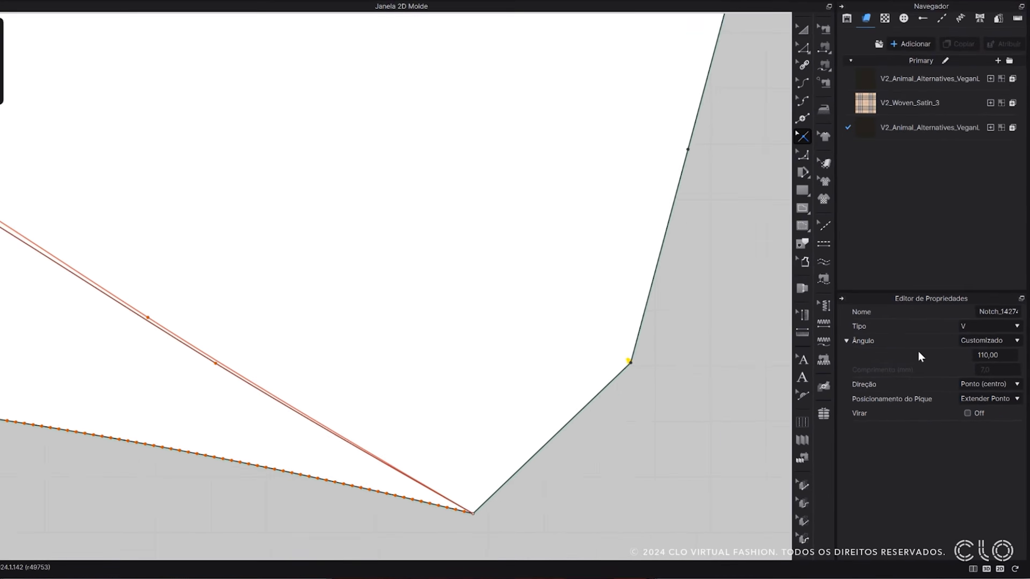
- Set the notch (Pique) display type to Comprimento Real in the 2D user settings
{"action": "left_click", "coordinate": [443, 18]}
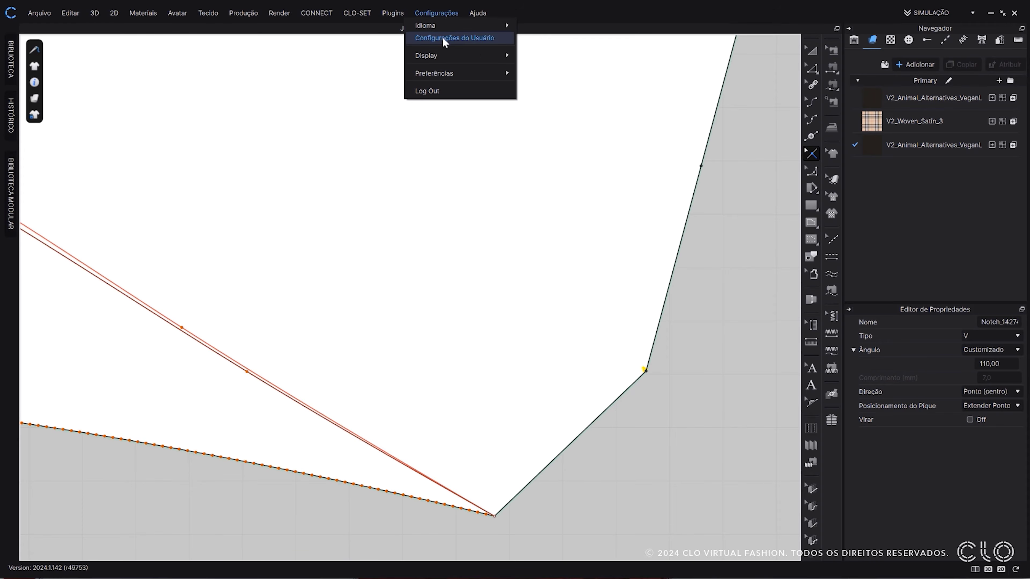
{"action": "left_click", "coordinate": [444, 38]}
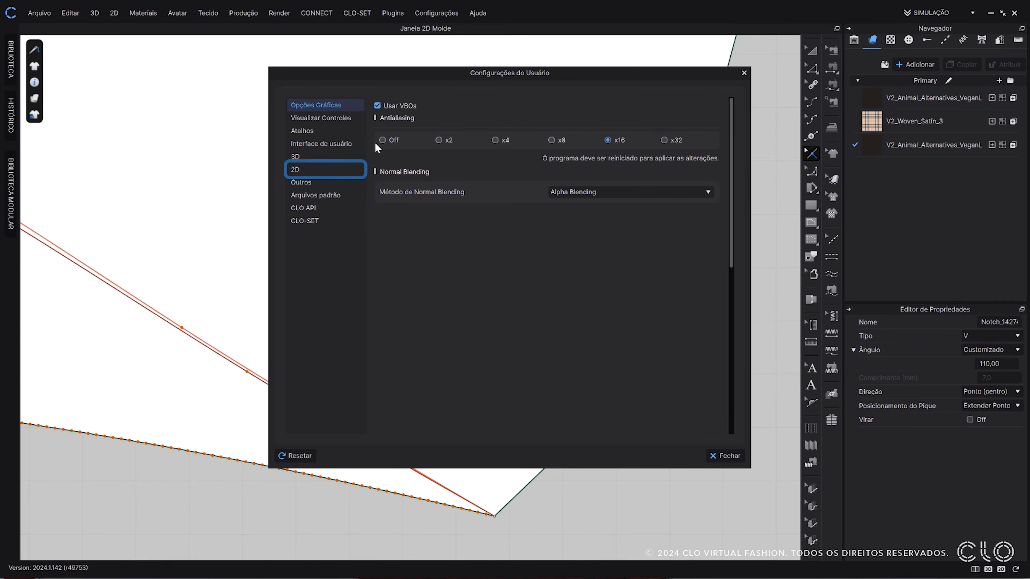
{"action": "left_click", "coordinate": [337, 171]}
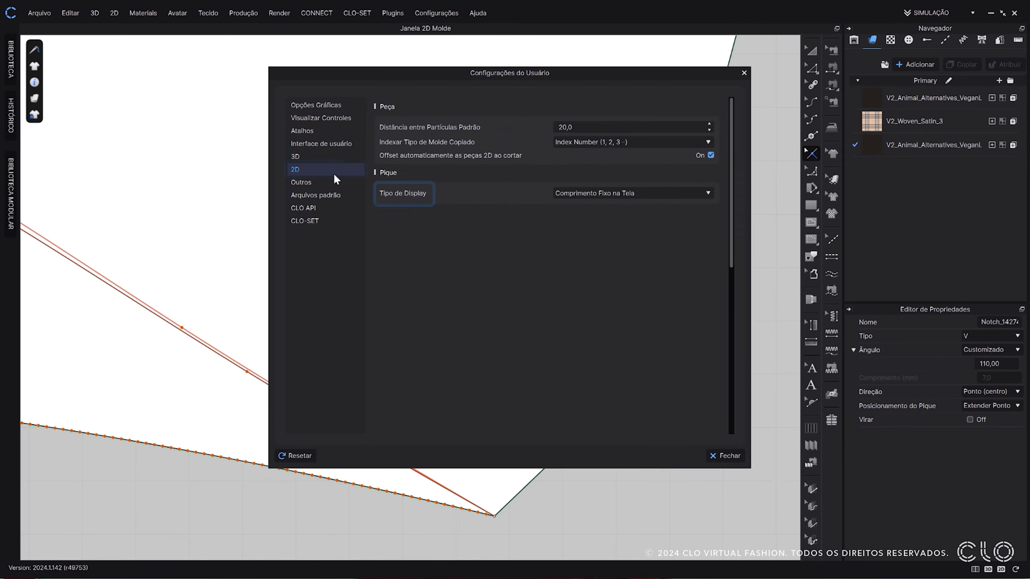
{"action": "left_click", "coordinate": [566, 194]}
{"action": "left_click", "coordinate": [567, 211]}
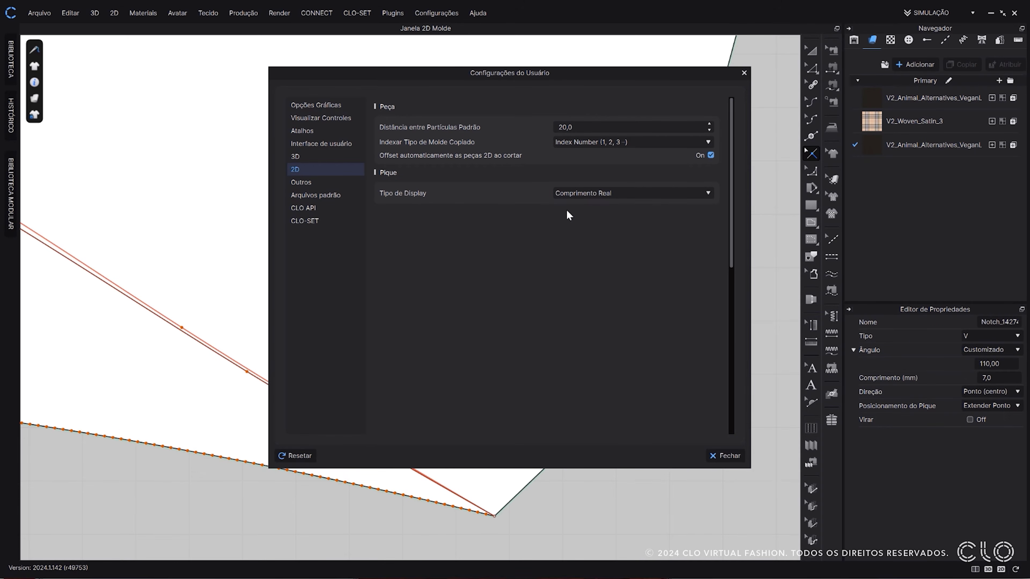
{"action": "left_click", "coordinate": [736, 456]}
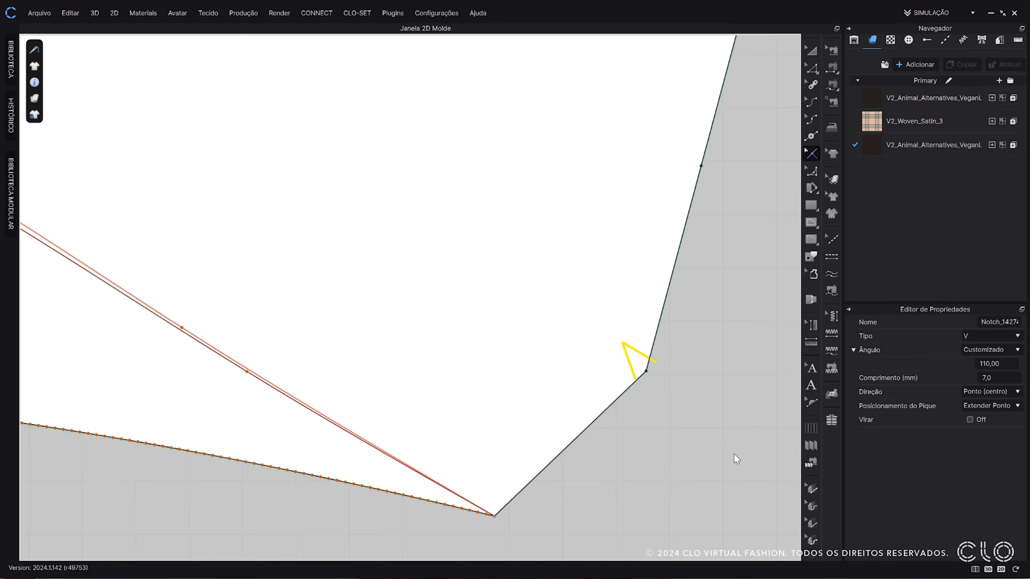
- Set the length of the collar's V notch to 5 mm and deselect it
{"action": "left_click", "coordinate": [719, 410]}
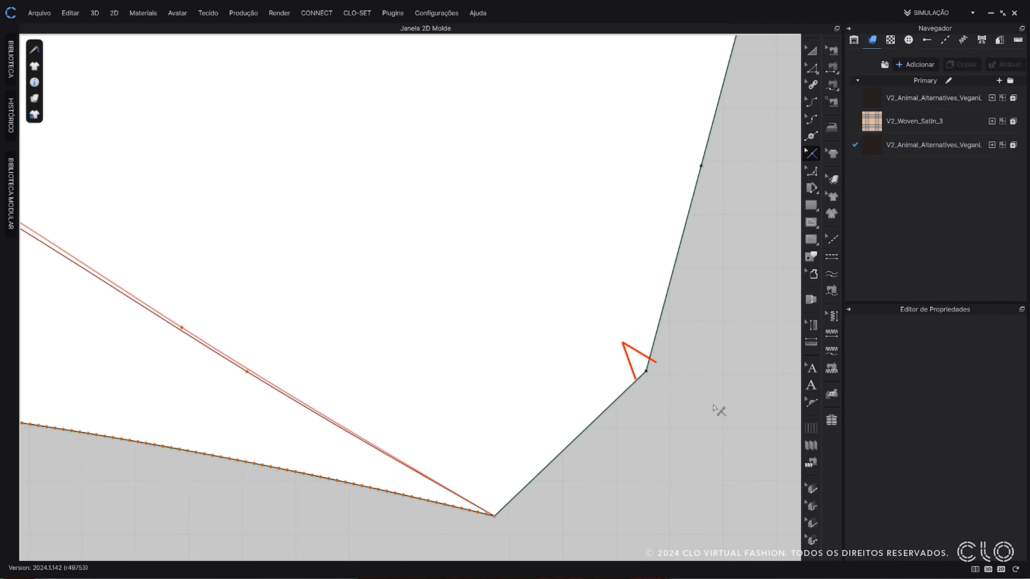
{"action": "left_click_drag", "start_coordinate": [717, 409], "coordinate": [592, 248]}
{"action": "left_click", "coordinate": [1011, 378]}
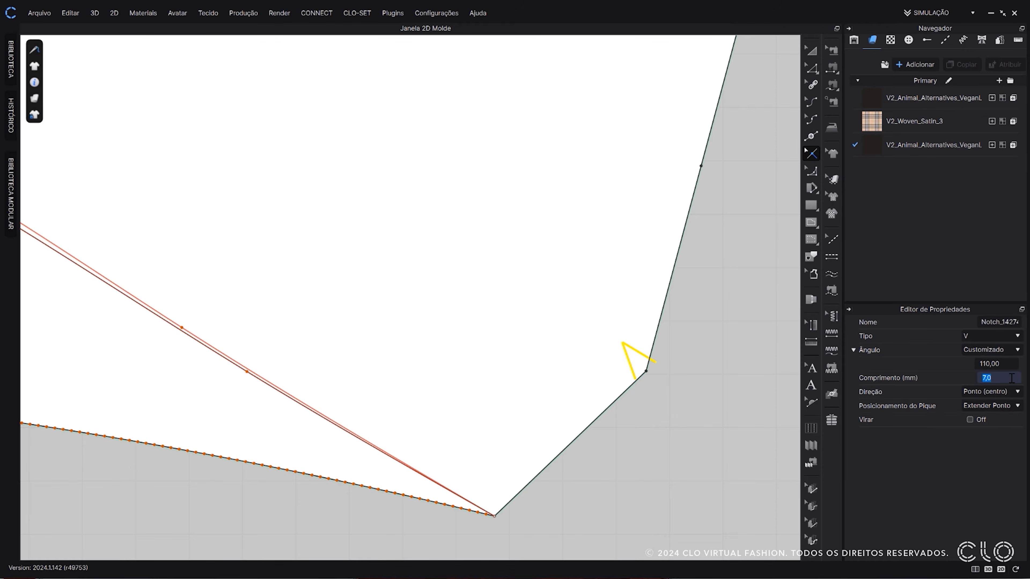
{"action": "type", "text": "5"}
{"action": "key", "text": "Return"}
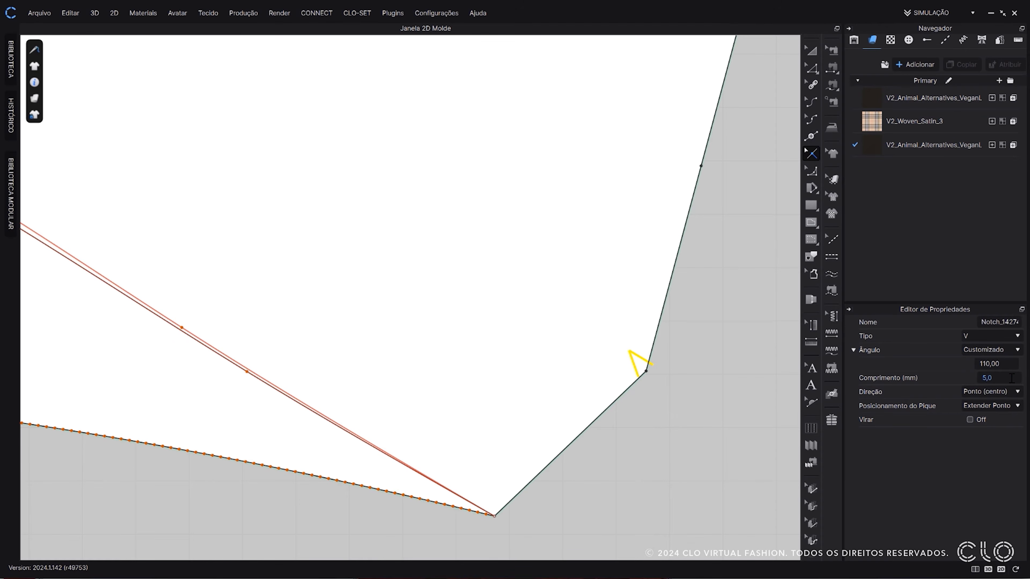
{"action": "left_click", "coordinate": [739, 400]}
{"action": "scroll", "coordinate": [739, 400], "scroll_direction": "down", "scroll_amount": 5}
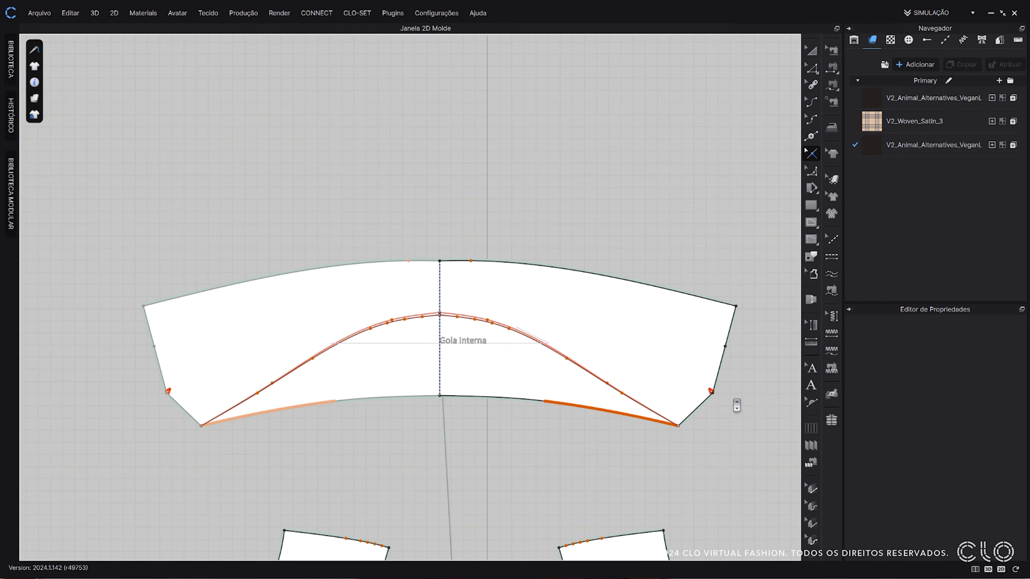
{"action": "scroll", "coordinate": [593, 454], "scroll_direction": "up", "scroll_amount": 3}
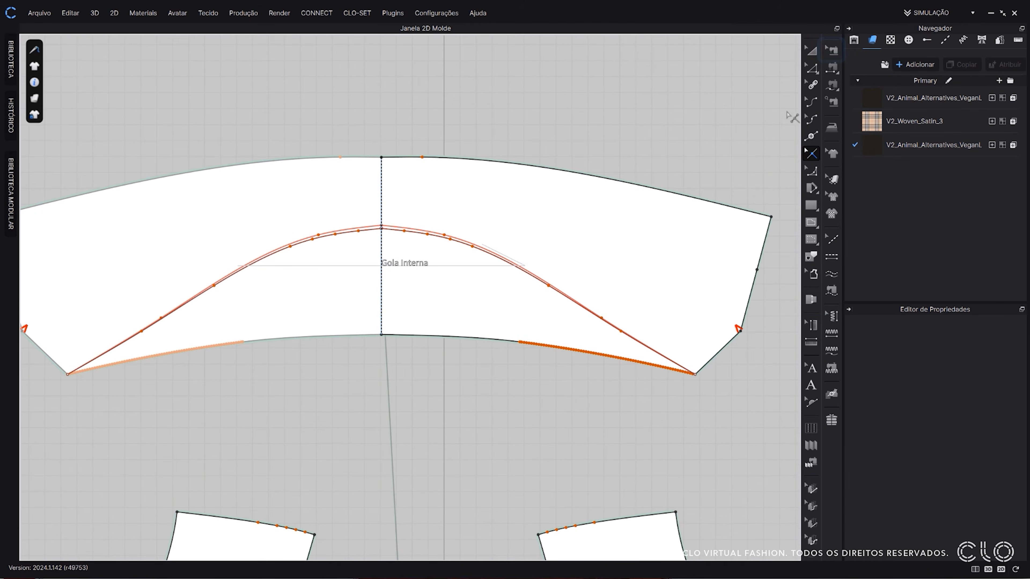
- Add a pattern point at the start of the seam on the right half of the Gola Interna's lower edge
{"action": "left_click", "coordinate": [831, 51]}
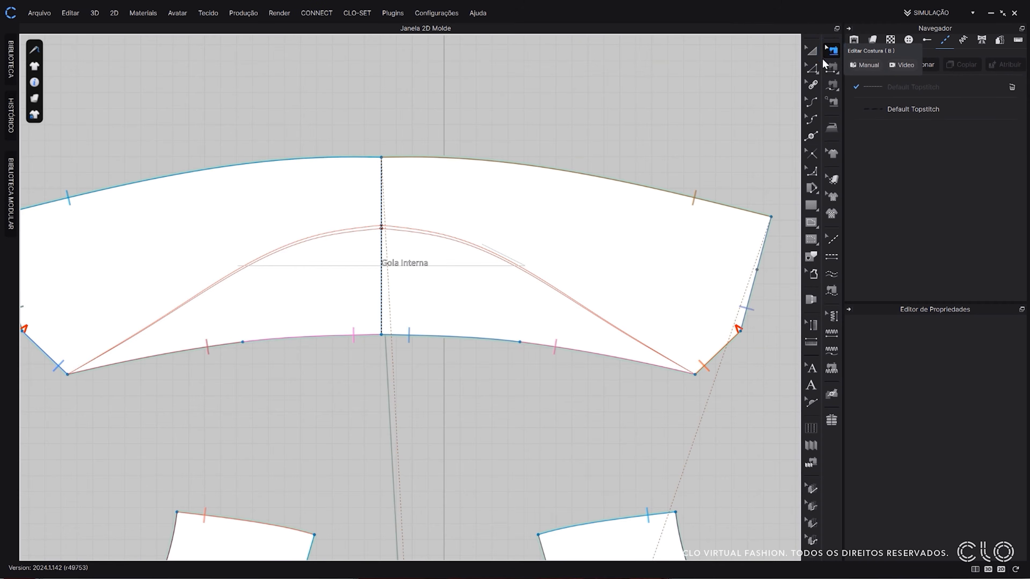
{"action": "right_click", "coordinate": [555, 346]}
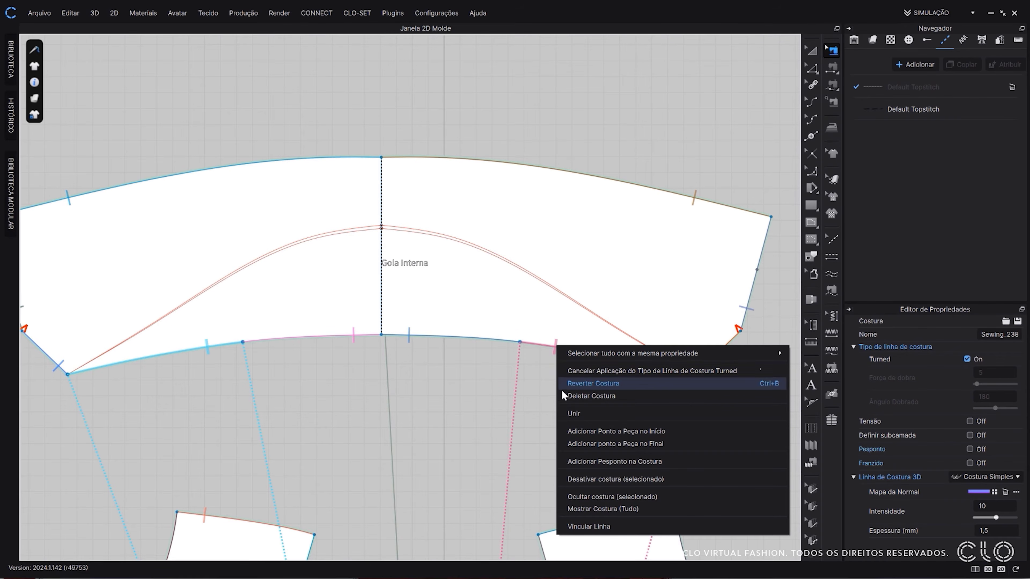
{"action": "left_click", "coordinate": [564, 432]}
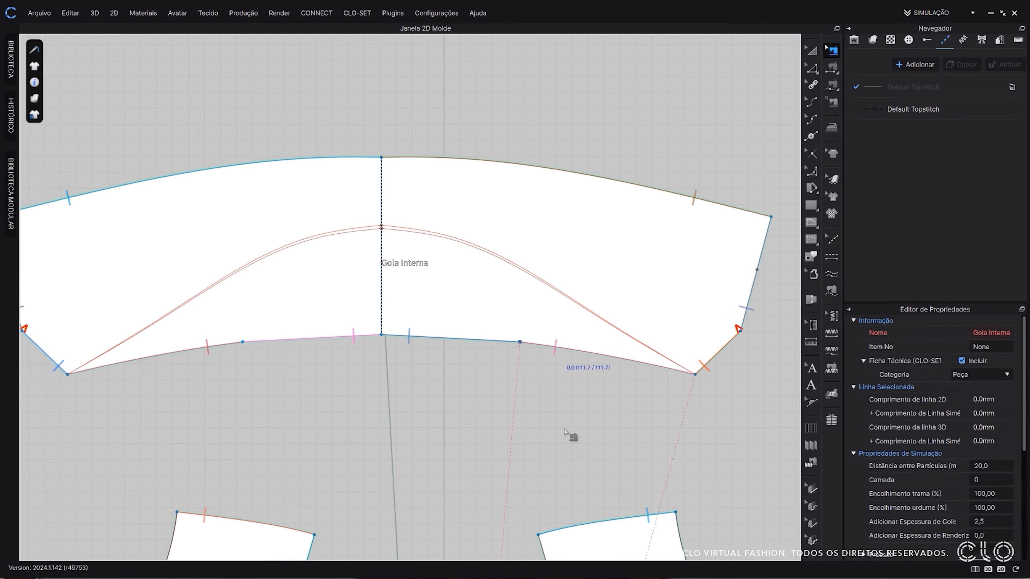
{"action": "left_click", "coordinate": [695, 423]}
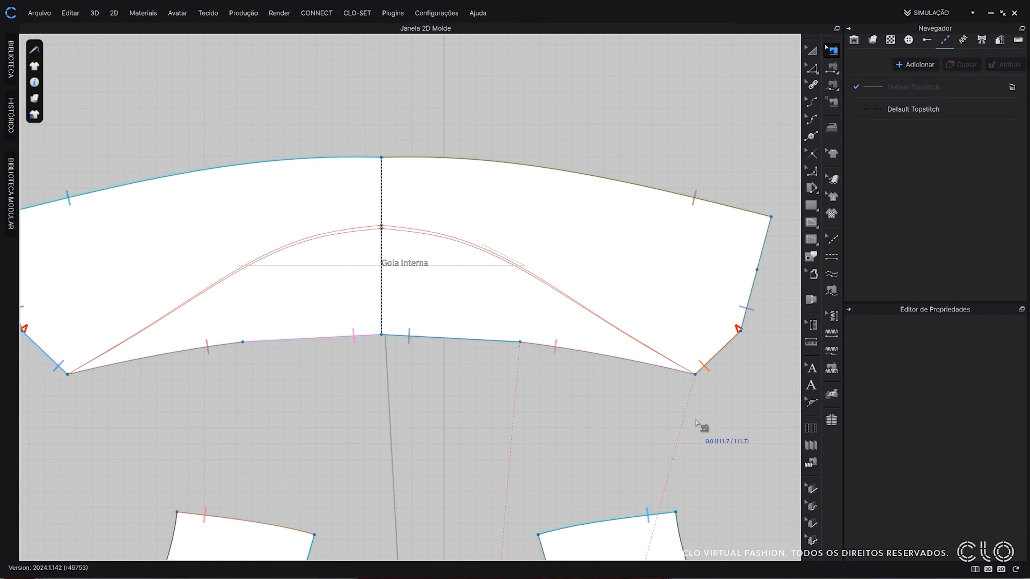
{"action": "left_click", "coordinate": [718, 352]}
- Add a notch at the seam start point on the collar's lower edge and set its type to V
{"action": "left_click", "coordinate": [810, 72]}
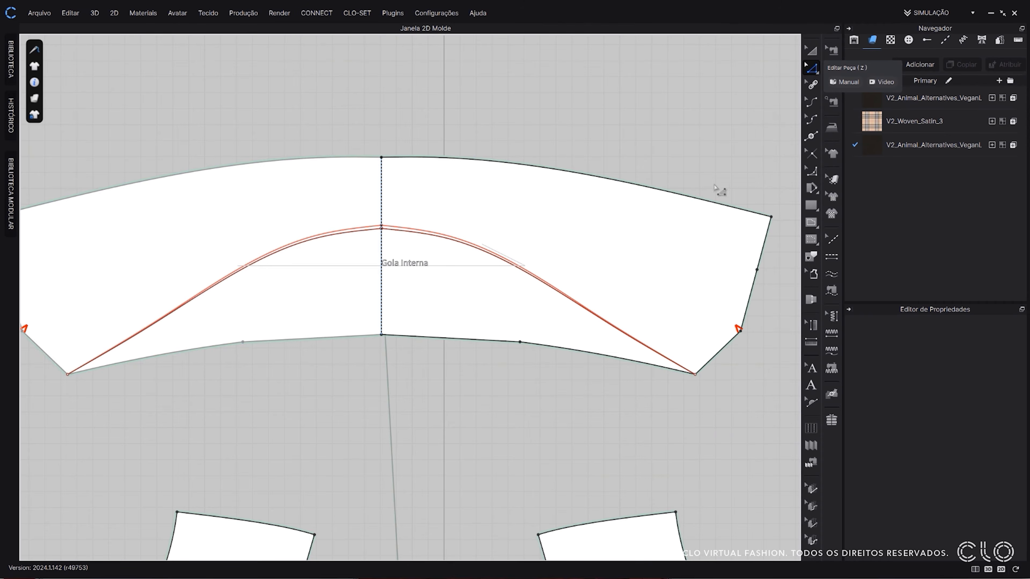
{"action": "right_click", "coordinate": [520, 342]}
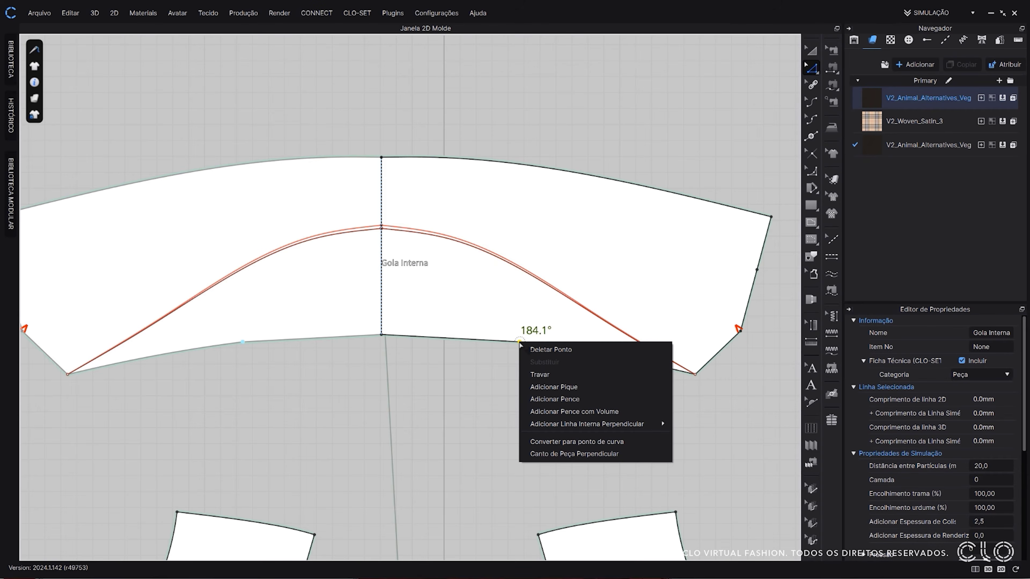
{"action": "left_click", "coordinate": [531, 388]}
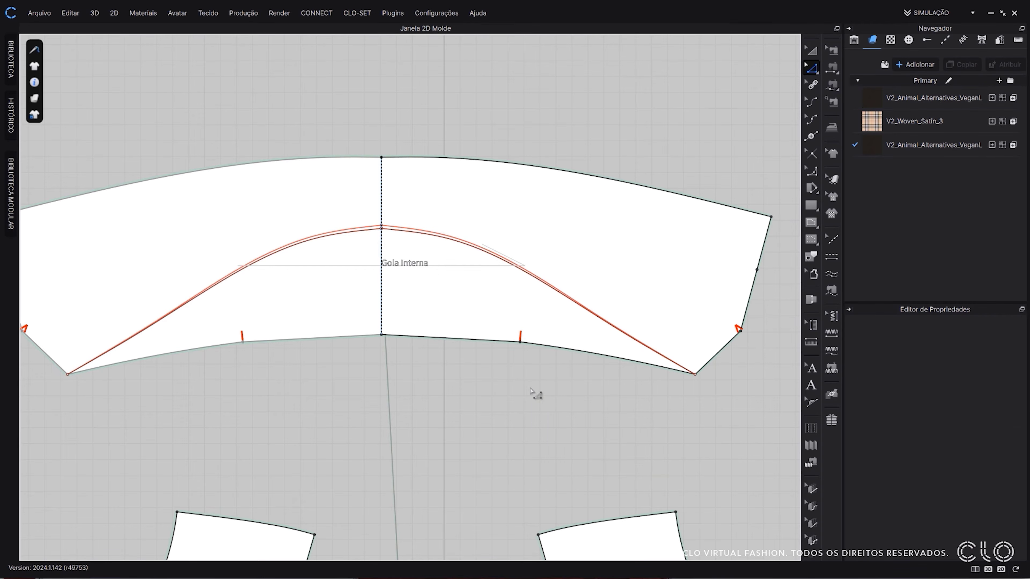
{"action": "key", "text": "n"}
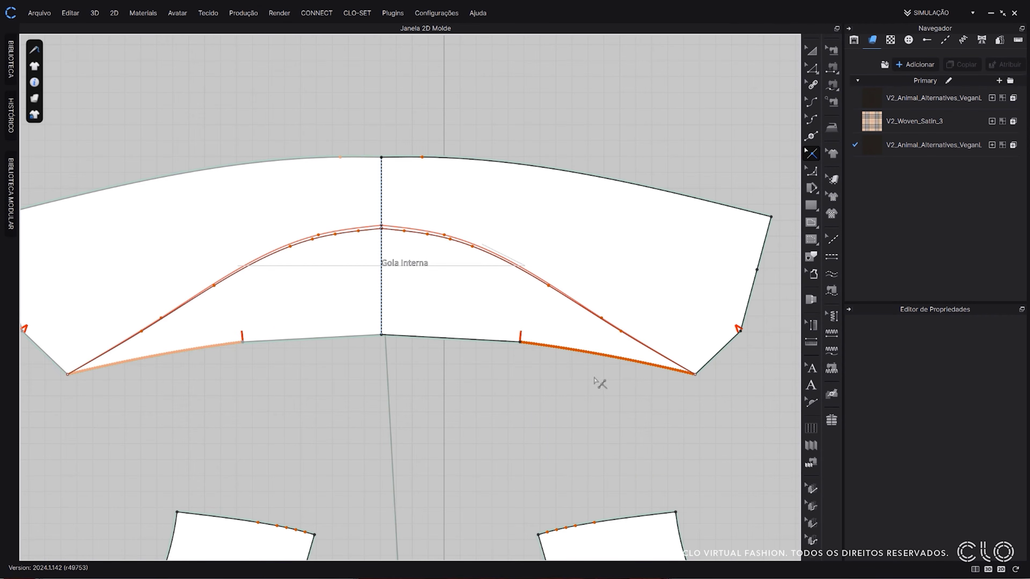
{"action": "left_click", "coordinate": [976, 338]}
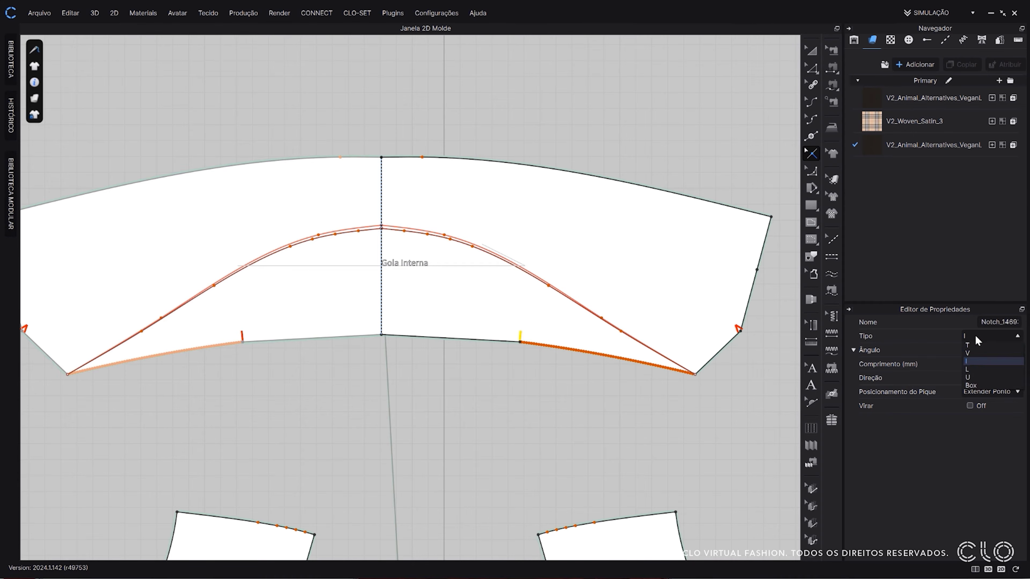
{"action": "left_click", "coordinate": [976, 355]}
{"action": "left_click", "coordinate": [732, 405]}
{"action": "scroll", "coordinate": [736, 410], "scroll_direction": "down", "scroll_amount": 2}
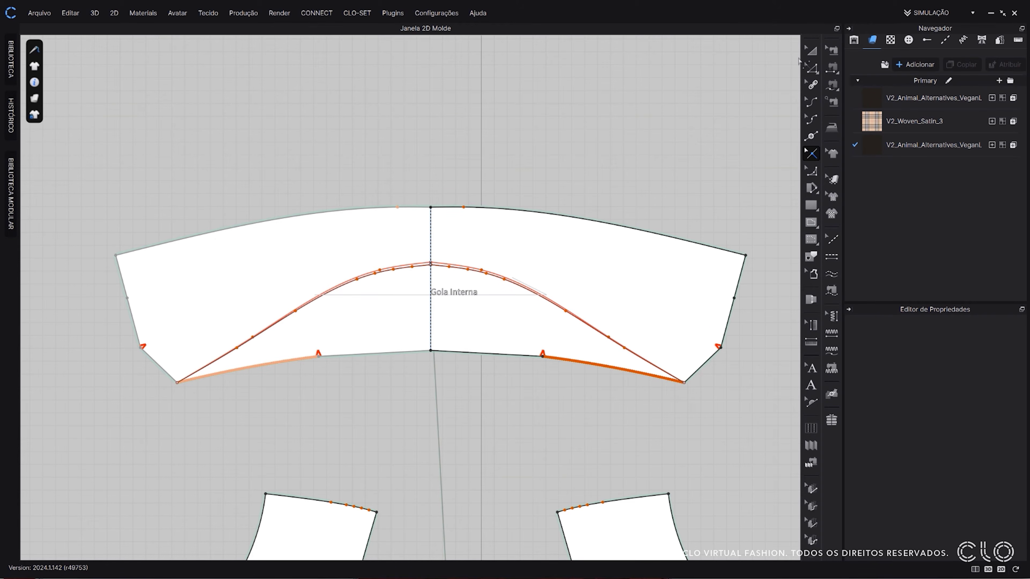
- Turn on interfacing (Entretelar) for the Gola Interna collar and deselect the piece
{"action": "left_click", "coordinate": [809, 53]}
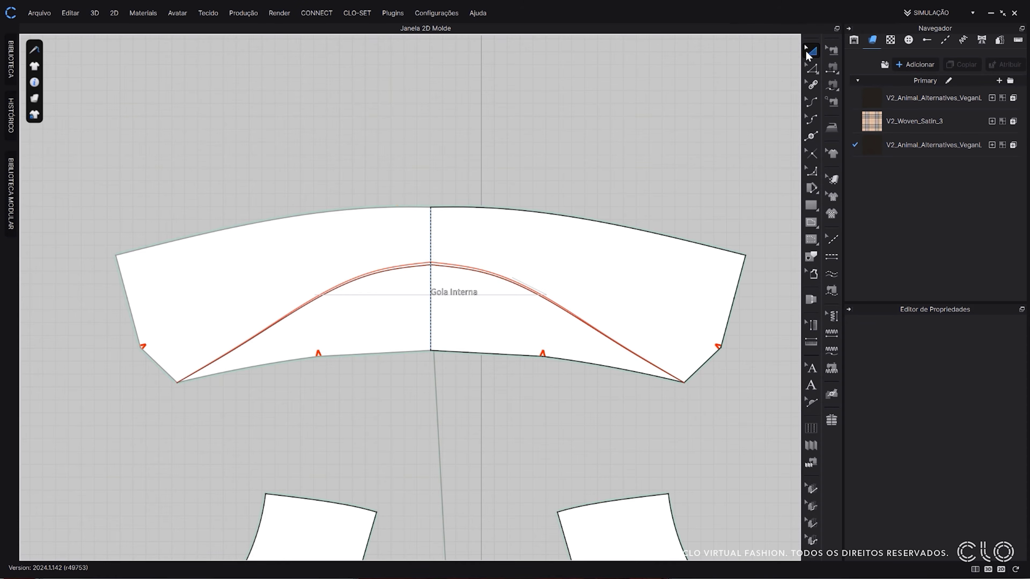
{"action": "left_click", "coordinate": [648, 251]}
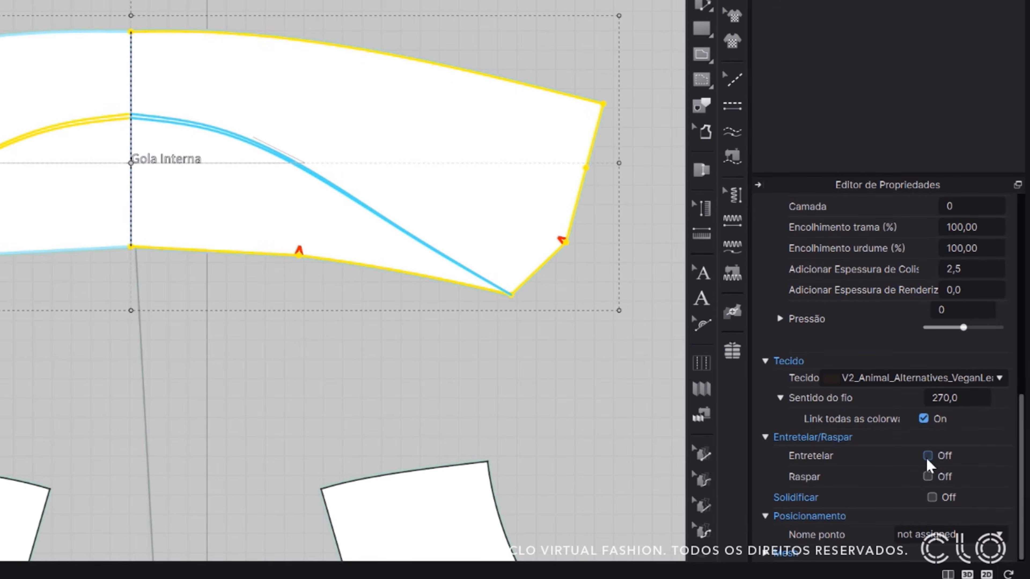
{"action": "left_click", "coordinate": [927, 456]}
{"action": "left_click", "coordinate": [973, 433]}
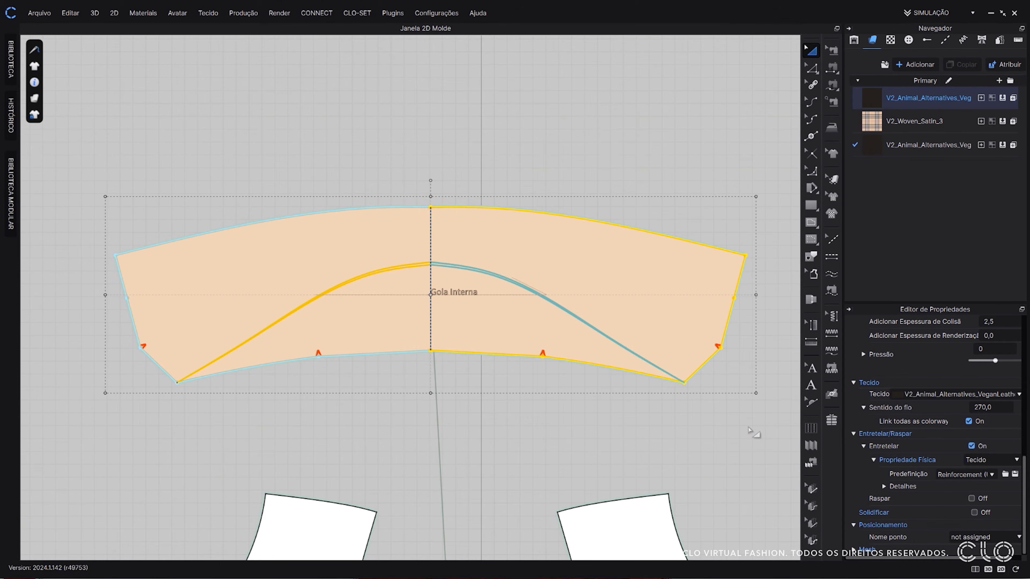
{"action": "left_click", "coordinate": [749, 431]}
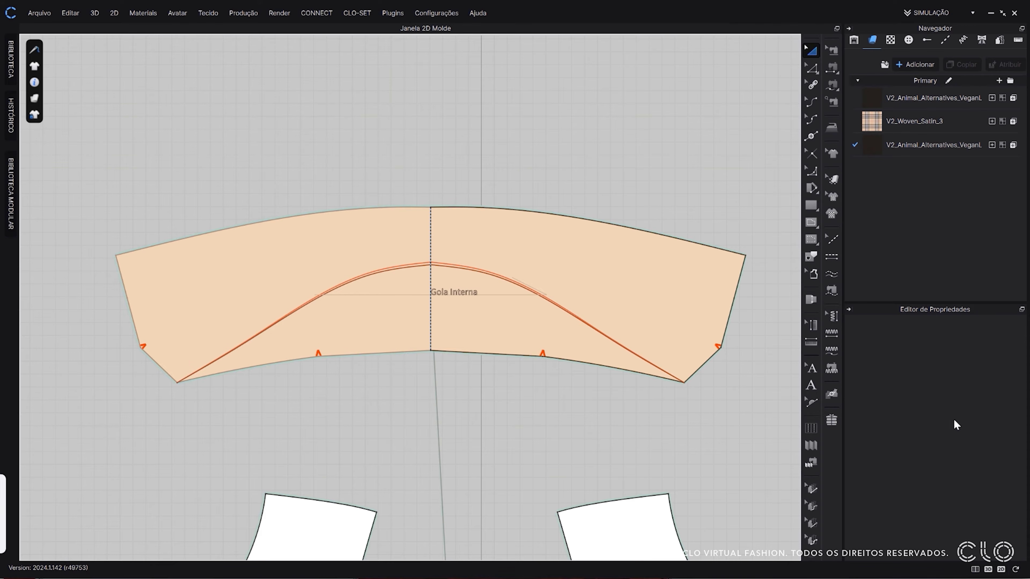
- Place the pattern annotation "Entretela fusionada" on the Gola Interna collar below its name
{"action": "left_click", "coordinate": [808, 389]}
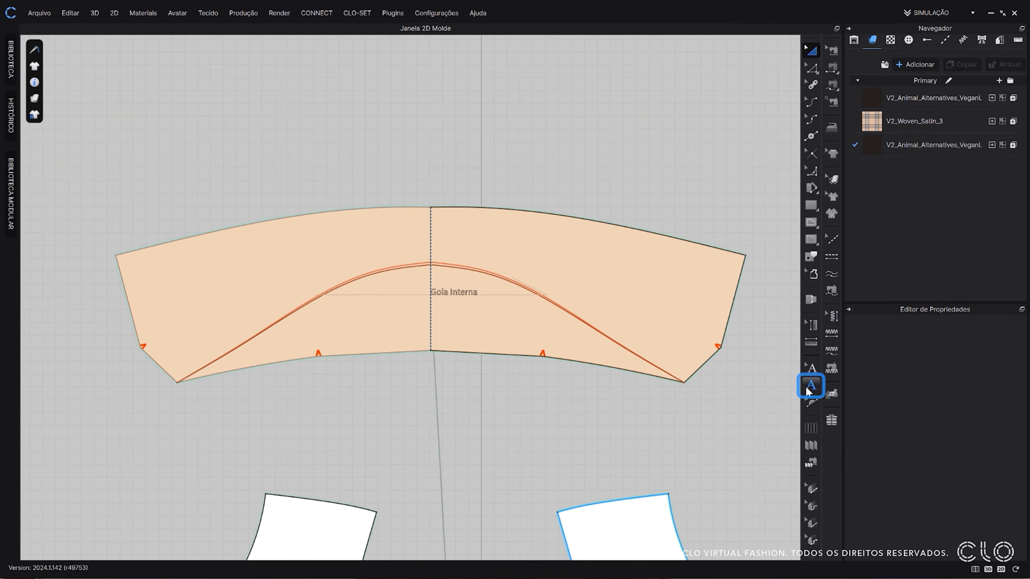
{"action": "left_click", "coordinate": [810, 388]}
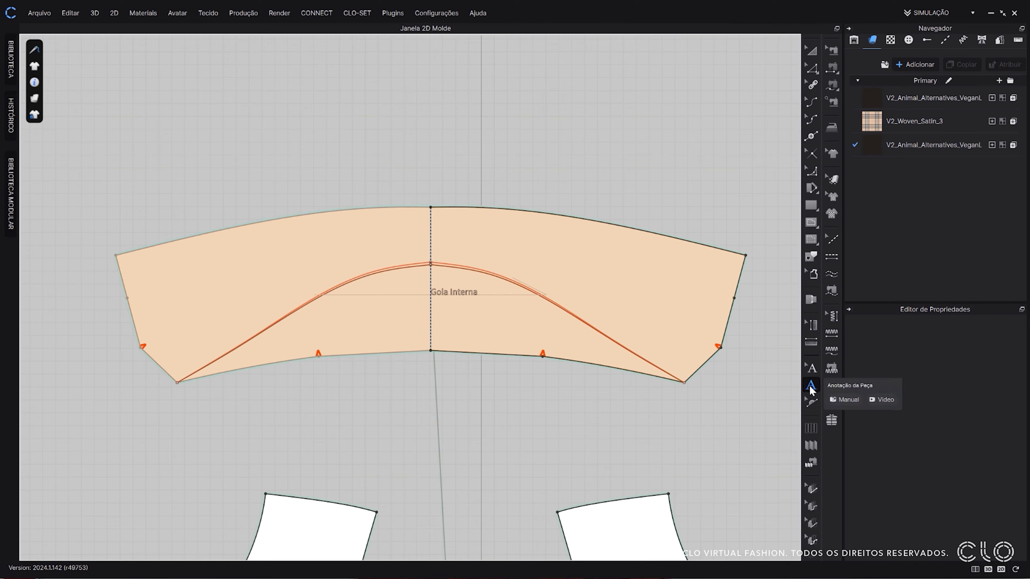
{"action": "key", "text": "Caps_Lock"}
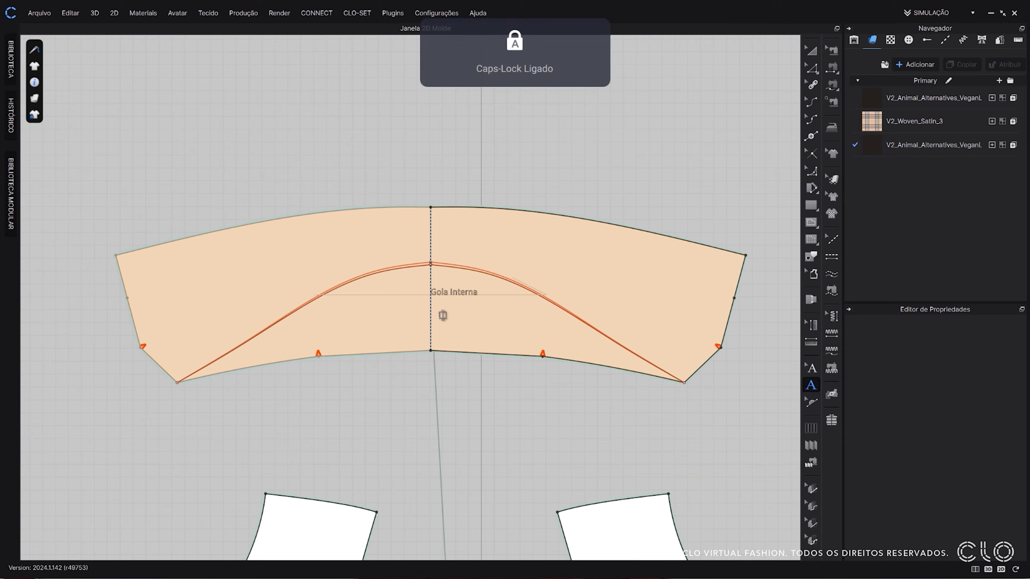
{"action": "left_click", "coordinate": [442, 316]}
{"action": "type", "text": "E"}
{"action": "key", "text": "Caps_Lock"}
{"action": "type", "text": "ntretela fusionada"}
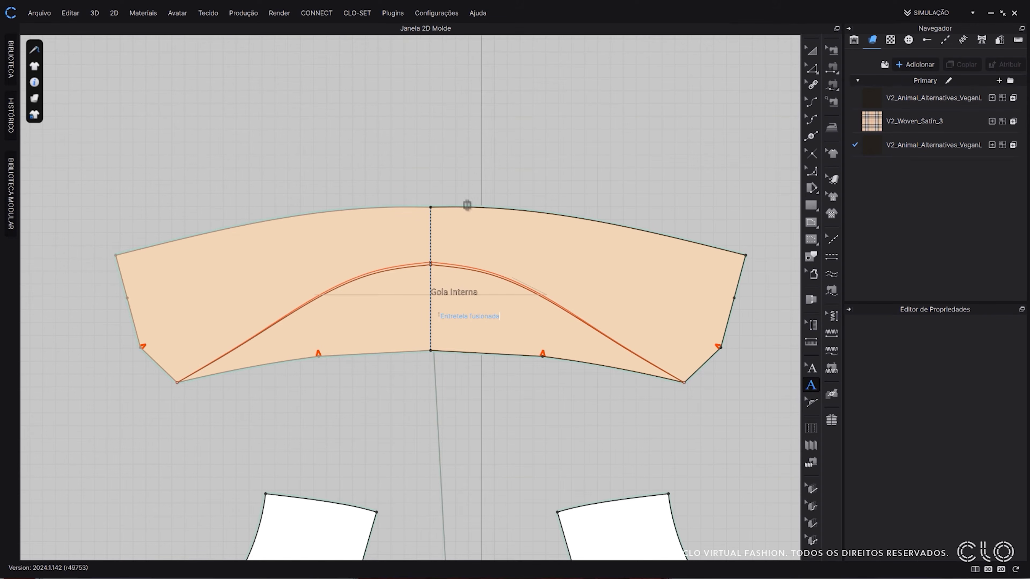
- Finish the "Entretela fusionada" annotation and move it to the left end of the Gola Interna collar
{"action": "left_click", "coordinate": [486, 387]}
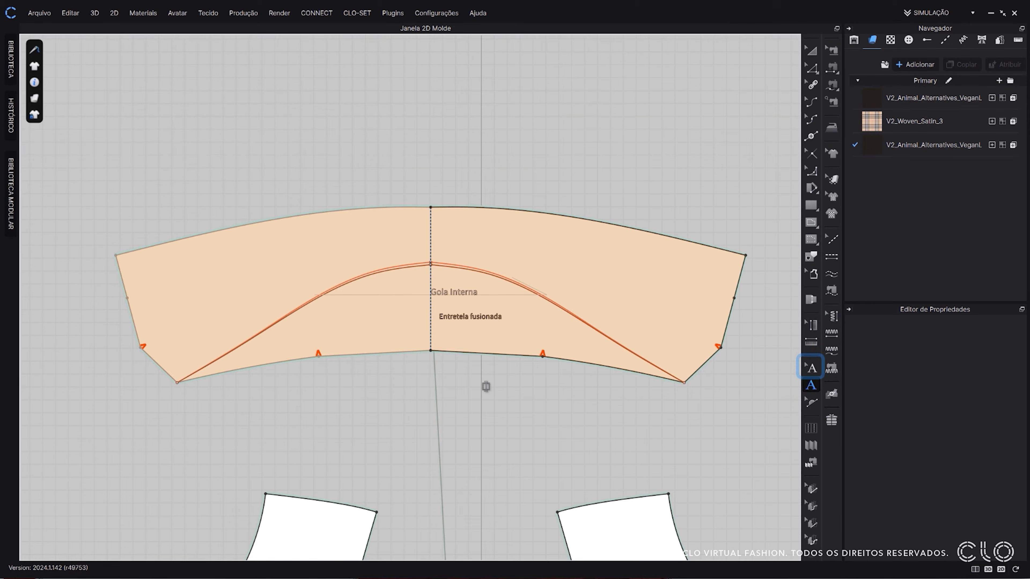
{"action": "left_click", "coordinate": [810, 370]}
{"action": "left_click_drag", "start_coordinate": [474, 313], "coordinate": [114, 248]}
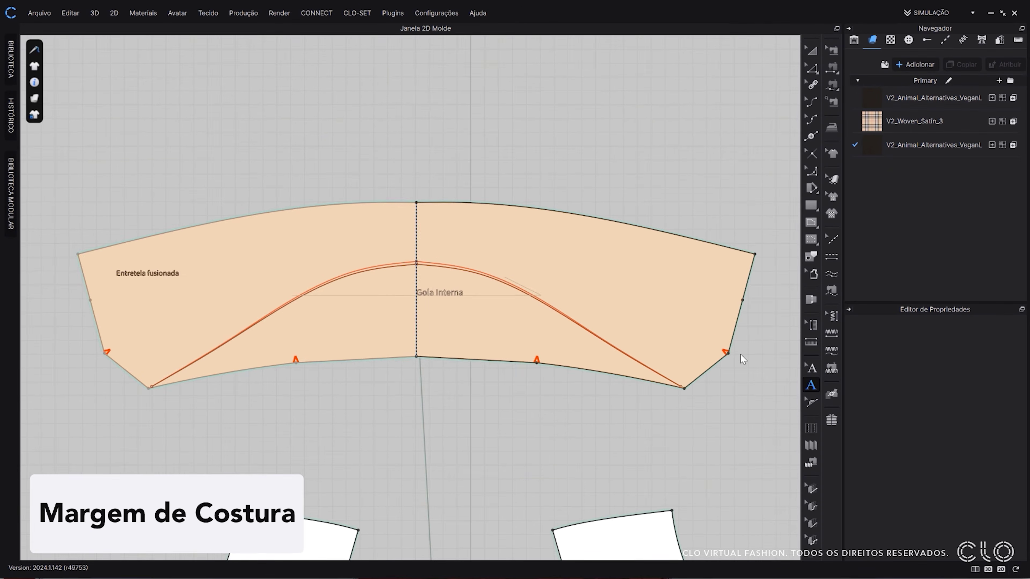
- Add a seam allowance 1,5 cm wide along the upper edge of the Gola Interna collar
{"action": "left_click", "coordinate": [812, 277]}
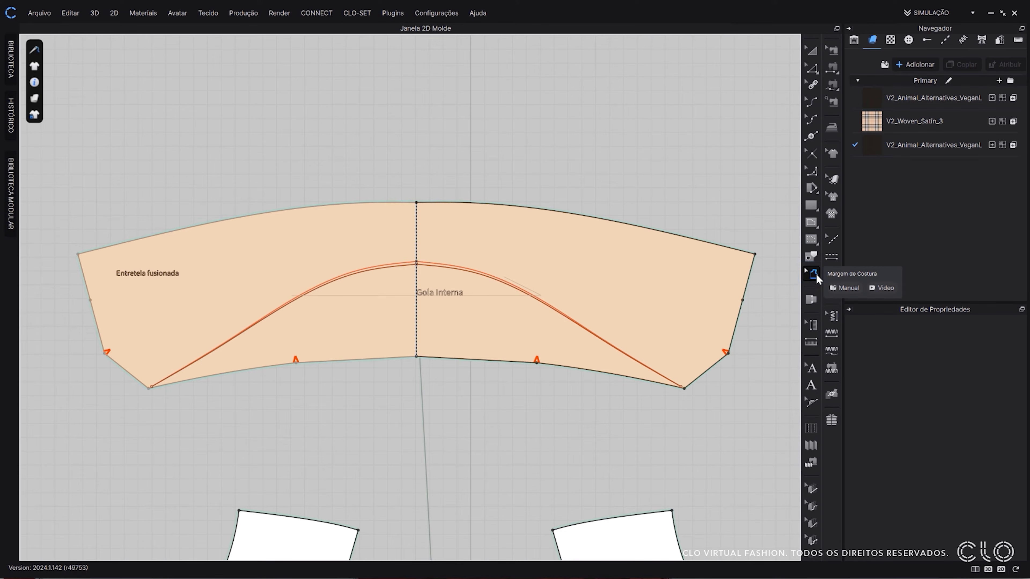
{"action": "left_click", "coordinate": [706, 243]}
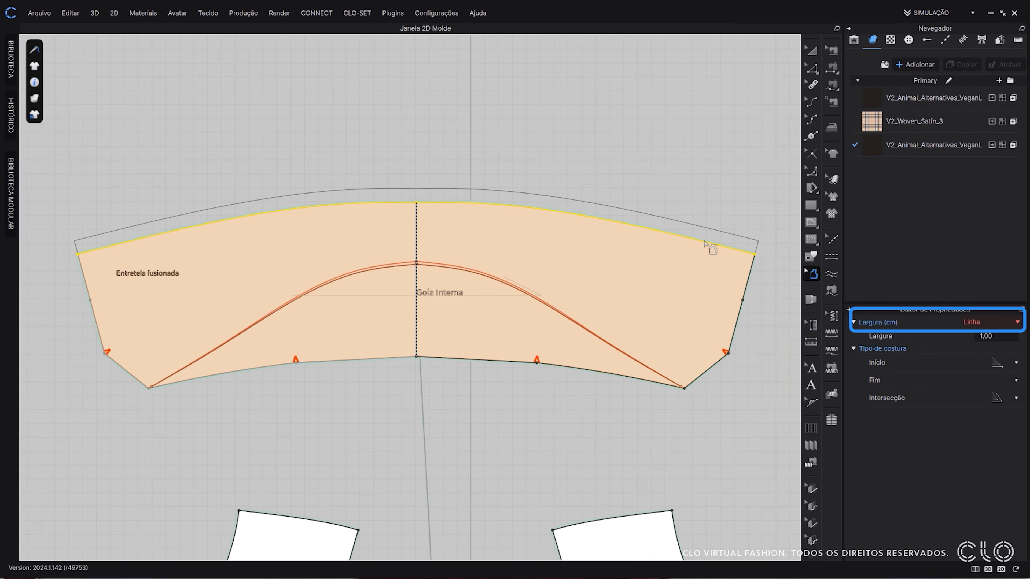
{"action": "left_click", "coordinate": [999, 335]}
{"action": "type", "text": "1,5"}
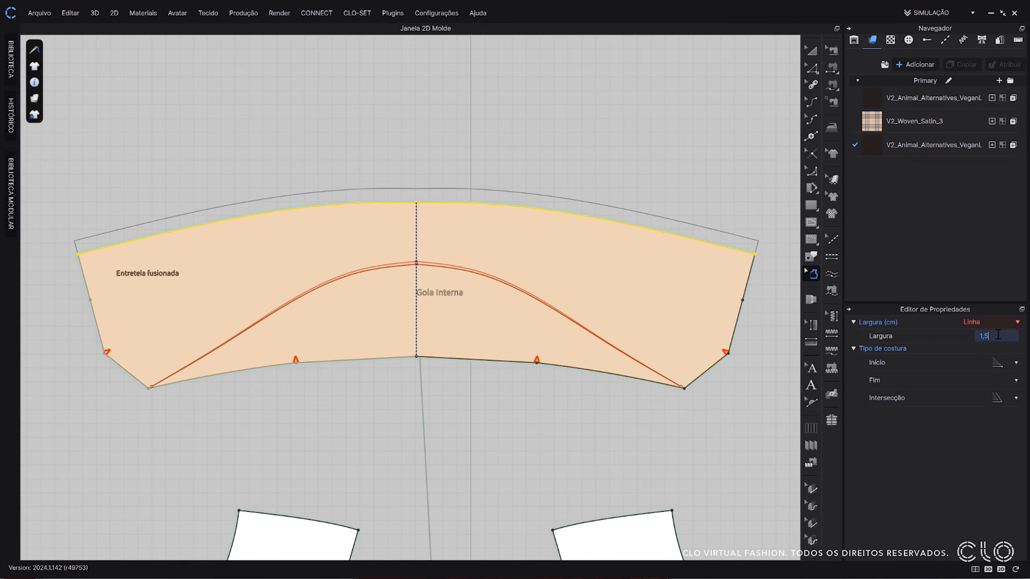
{"action": "key", "text": "Return"}
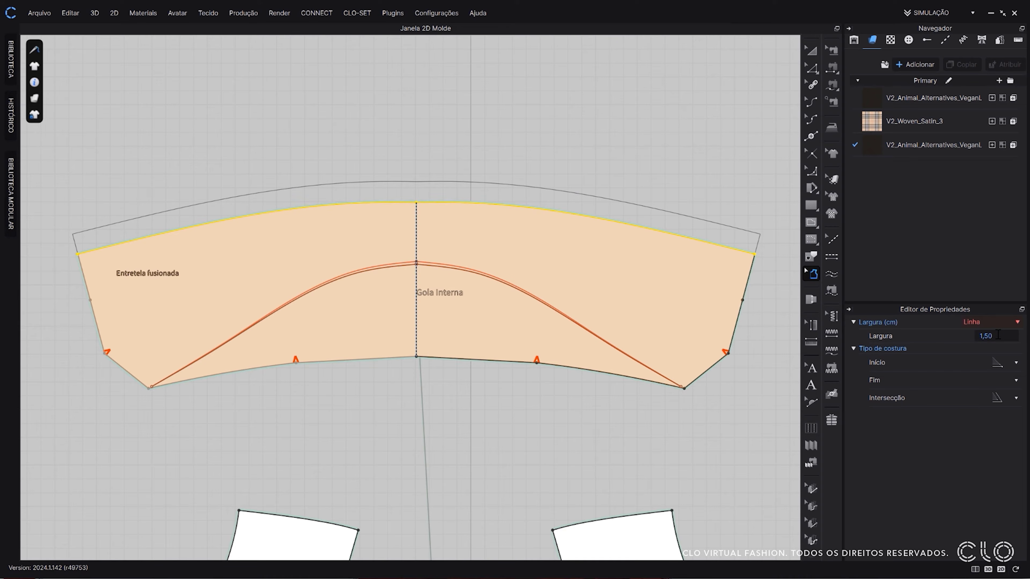
- Switch the upper edge's seam allowance width to Ponto and try start values of 1 cm and 0,5 cm
{"action": "left_click", "coordinate": [1007, 322]}
{"action": "left_click", "coordinate": [1008, 342]}
{"action": "left_click", "coordinate": [1009, 336]}
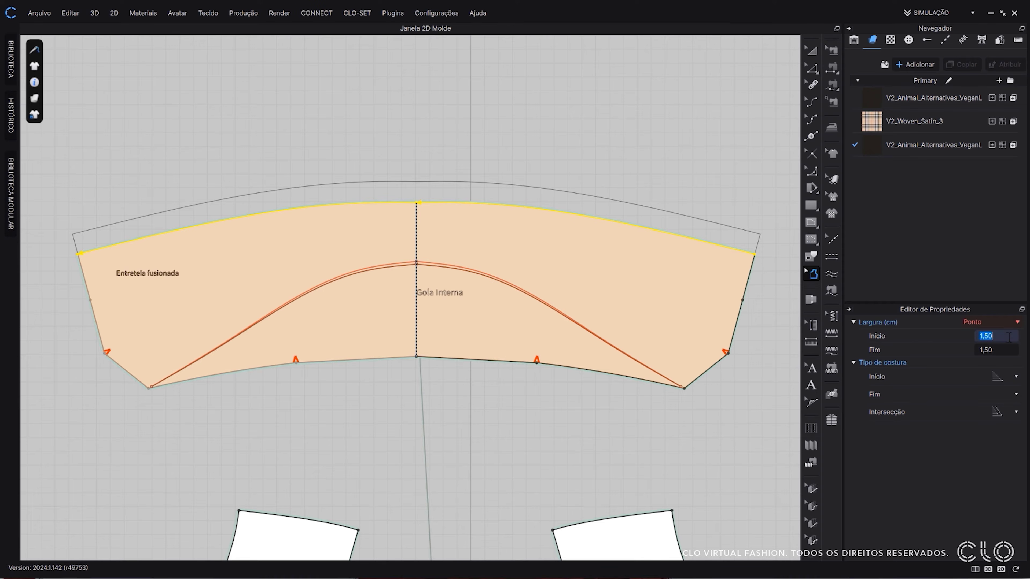
{"action": "type", "text": "1"}
{"action": "key", "text": "Return"}
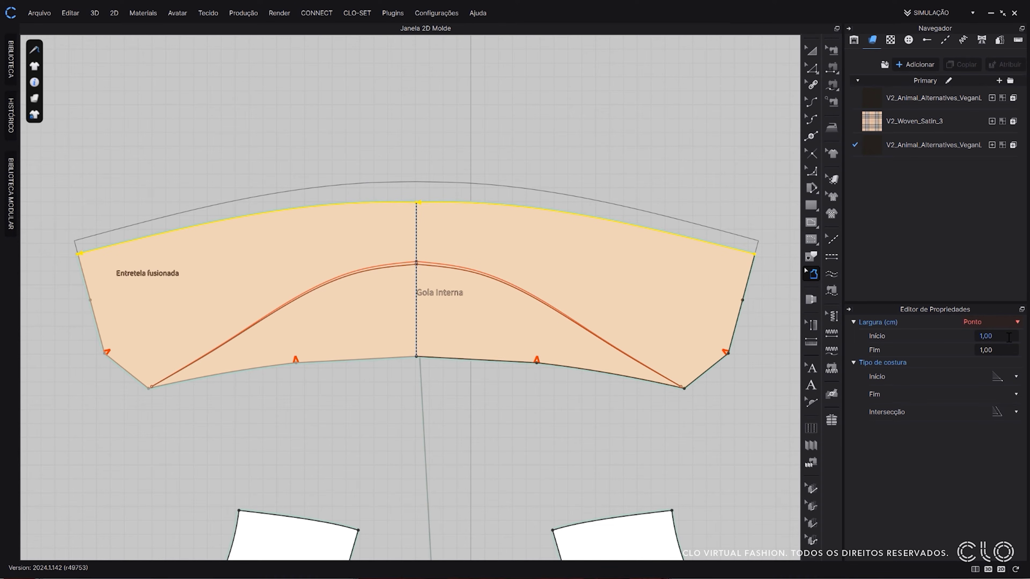
{"action": "left_click", "coordinate": [1008, 337]}
{"action": "type", "text": "0,5"}
{"action": "key", "text": "Return"}
- Apply seam allowance to all outer edges of the Gola Interna collar with a width of 1 cm
{"action": "left_click_drag", "start_coordinate": [783, 448], "coordinate": [410, 126]}
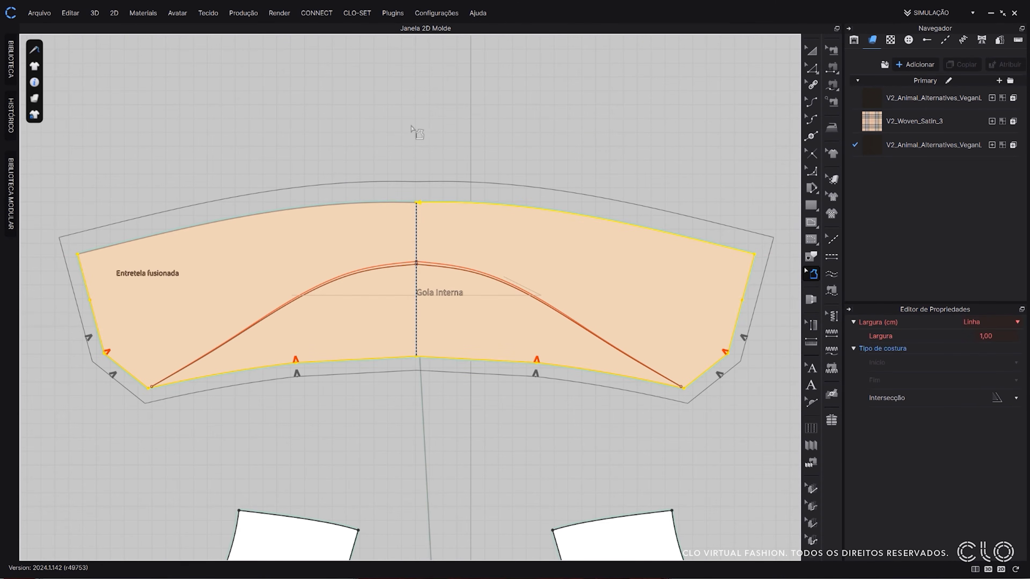
{"action": "left_click", "coordinate": [1005, 335]}
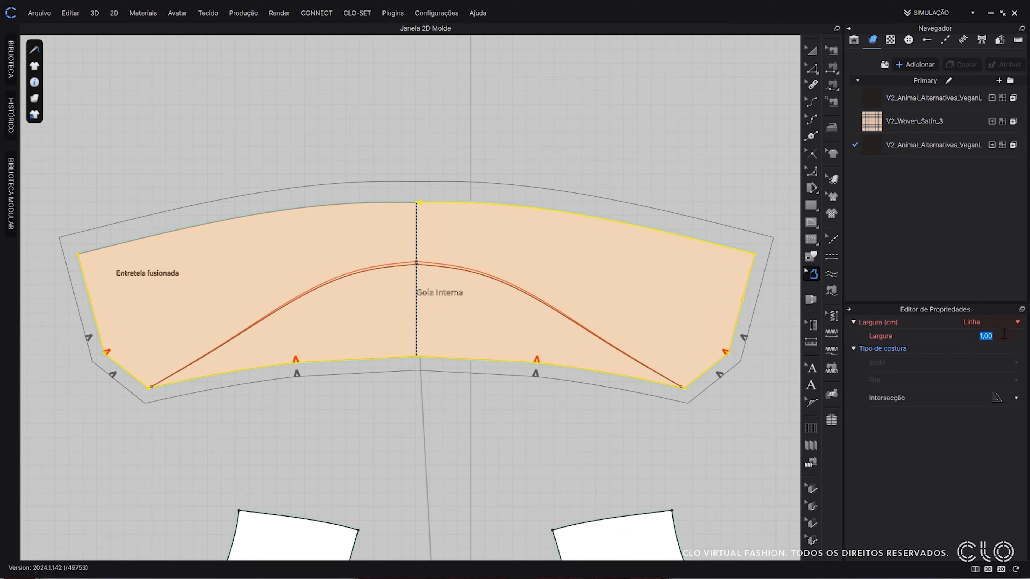
{"action": "type", "text": "1"}
{"action": "key", "text": "Return"}
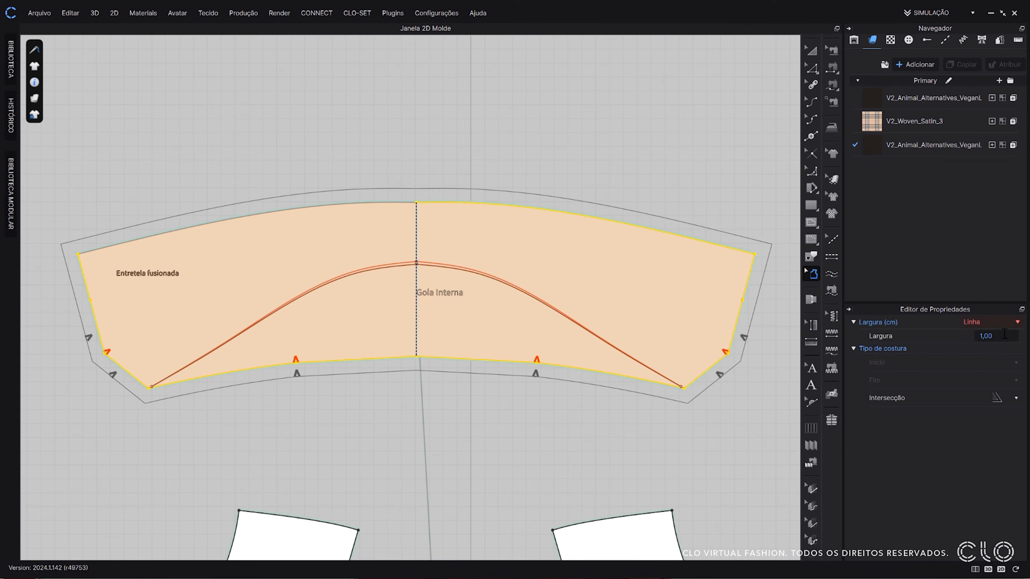
- Set the notch positioning (Posicionamento do Pique) to Centro for the notch at the collar's right side corner
{"action": "left_click", "coordinate": [812, 154]}
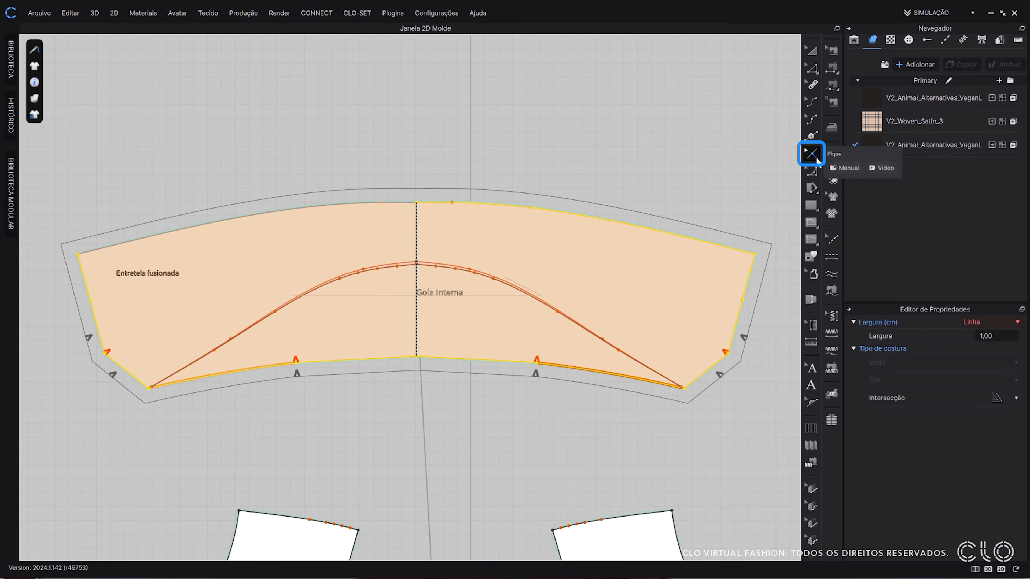
{"action": "left_click_drag", "start_coordinate": [753, 379], "coordinate": [708, 332]}
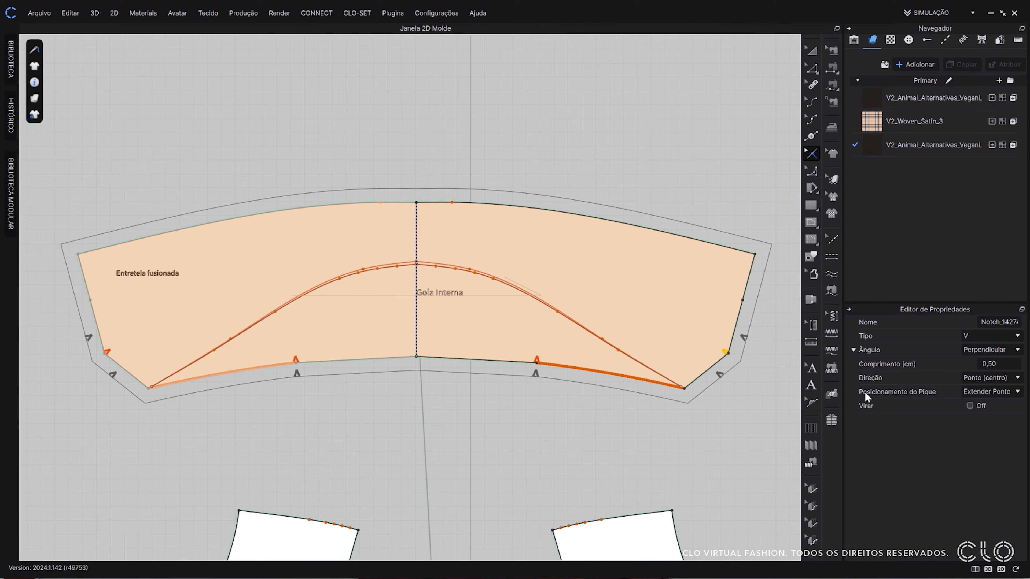
{"action": "left_click", "coordinate": [975, 392]}
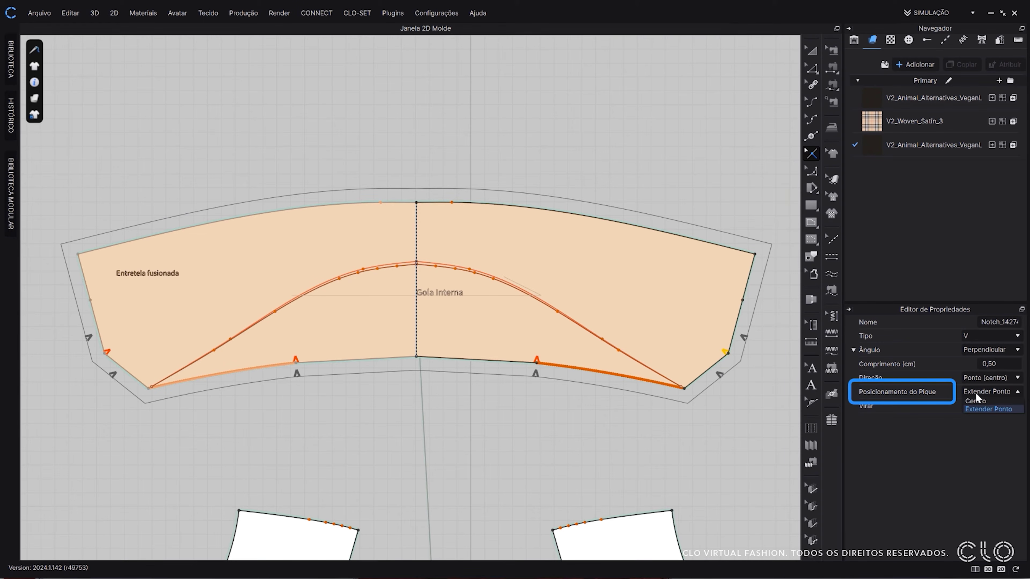
{"action": "left_click", "coordinate": [976, 402]}
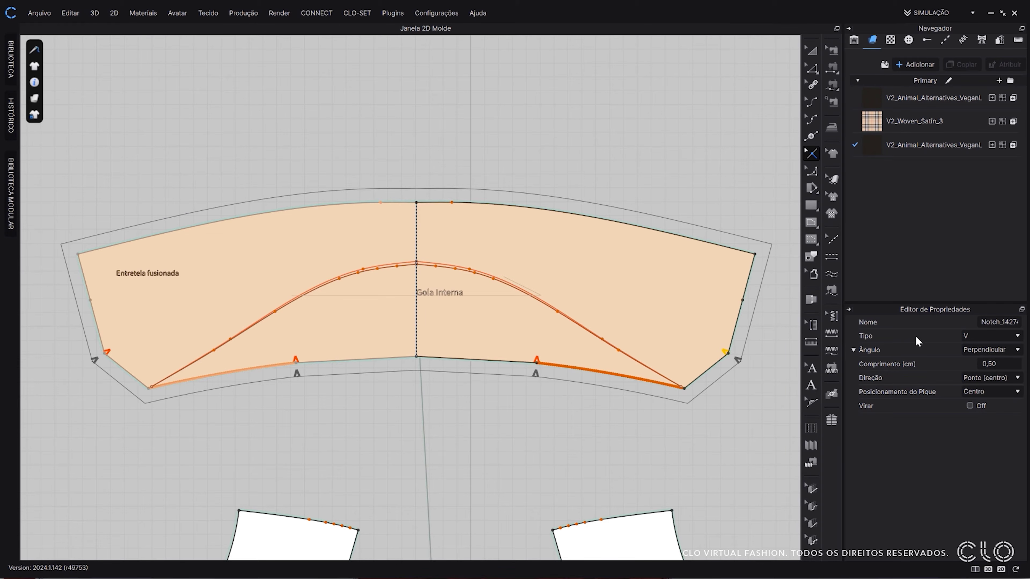
- Try the seam allowance intersection type that splits the allowance open at the collar's lower right corner point
{"action": "left_click", "coordinate": [813, 275]}
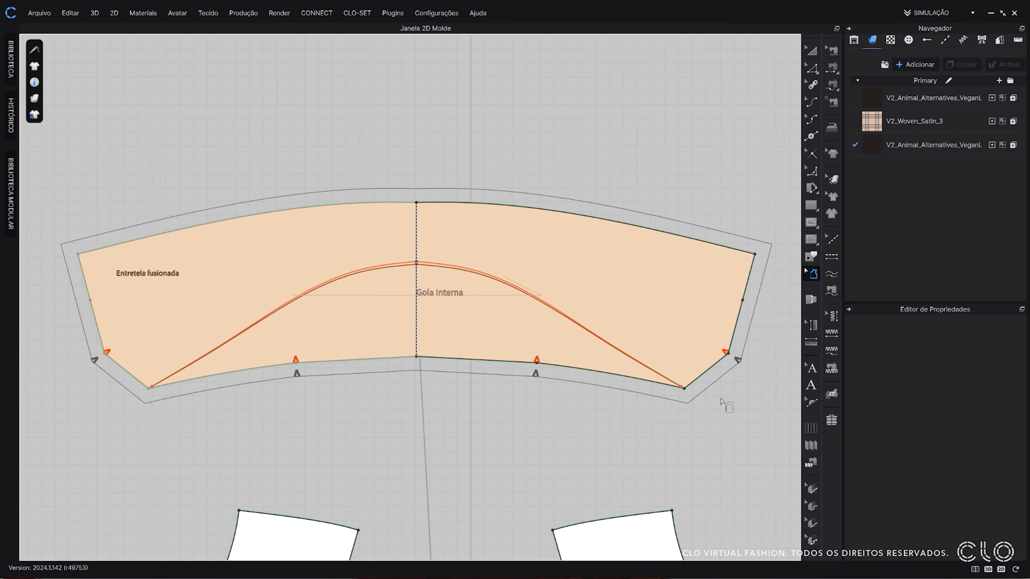
{"action": "left_click", "coordinate": [684, 388]}
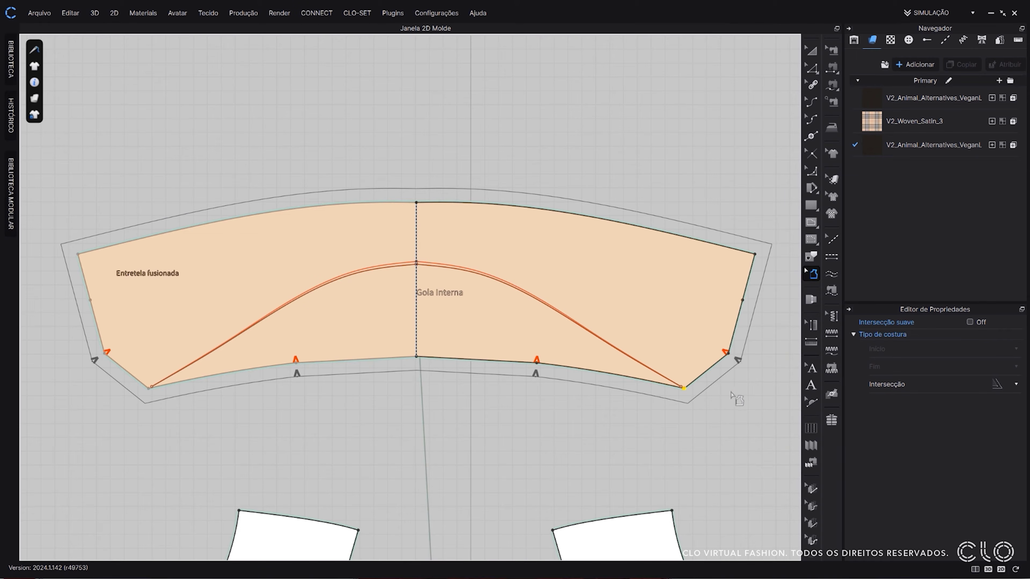
{"action": "left_click", "coordinate": [1017, 385]}
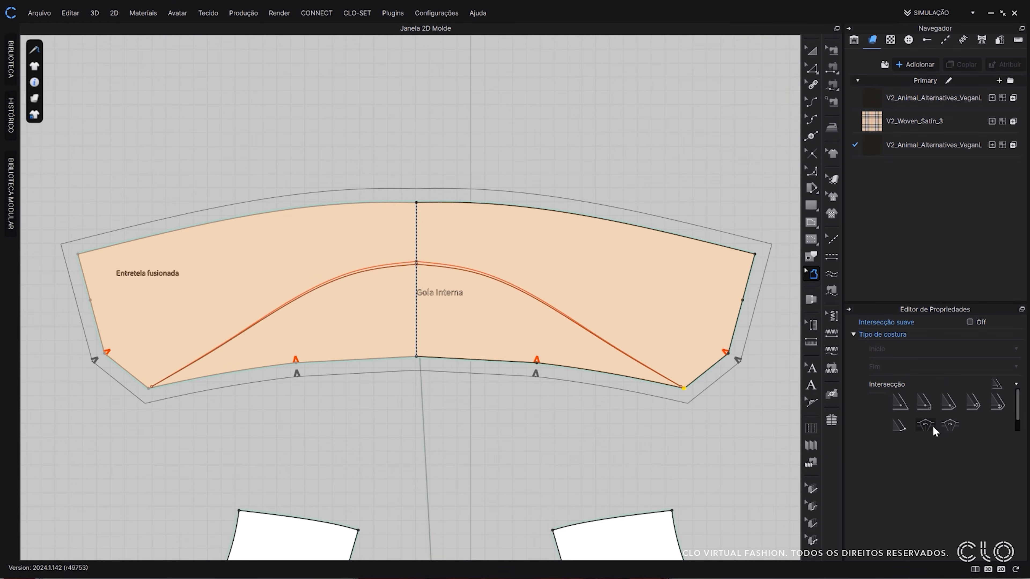
{"action": "left_click", "coordinate": [900, 421]}
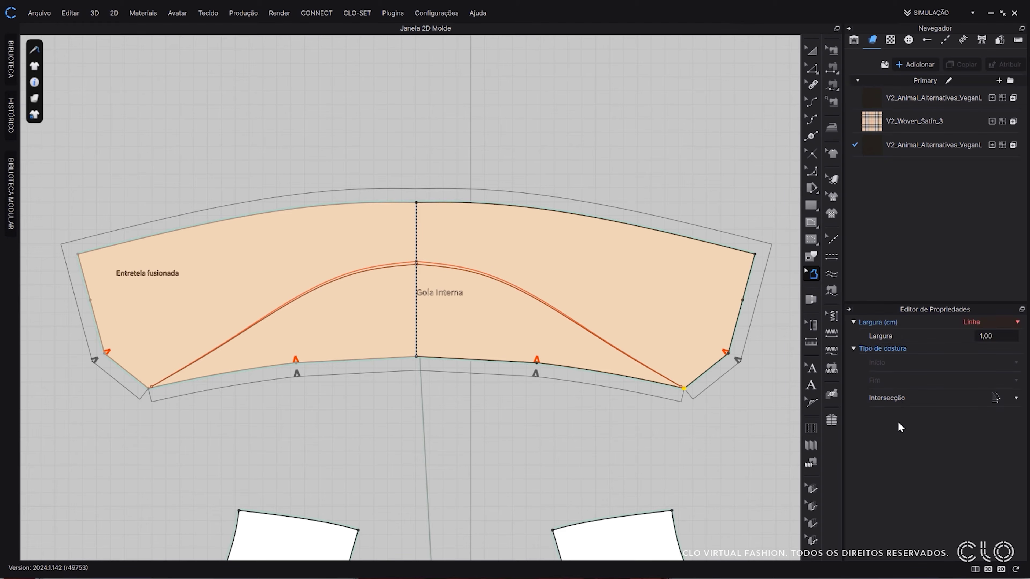
- Try several other seam allowance intersection types on the collar's lower corner point
{"action": "left_click", "coordinate": [1015, 399]}
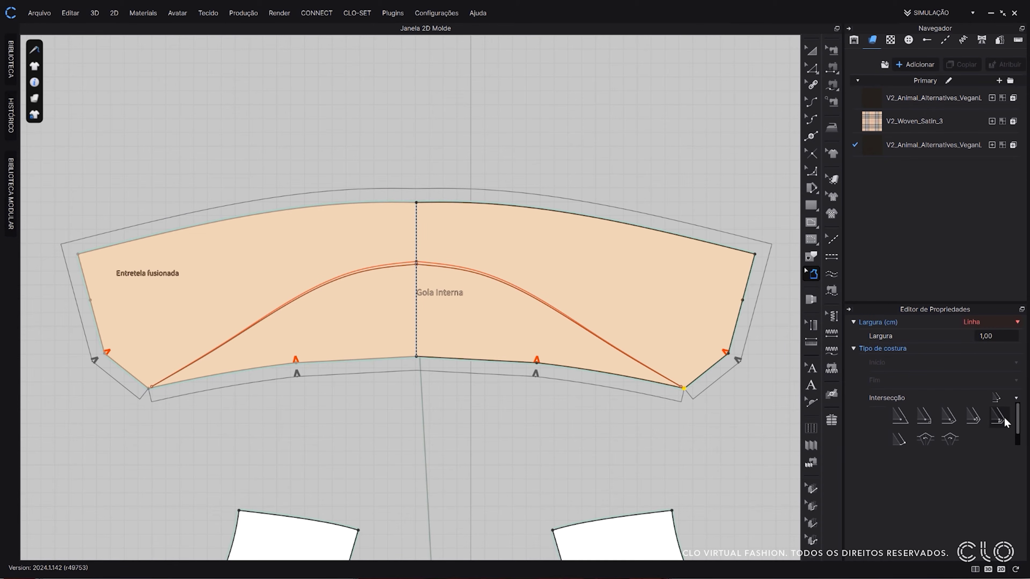
{"action": "left_click", "coordinate": [1004, 416]}
{"action": "left_click", "coordinate": [1016, 384]}
{"action": "left_click", "coordinate": [910, 406]}
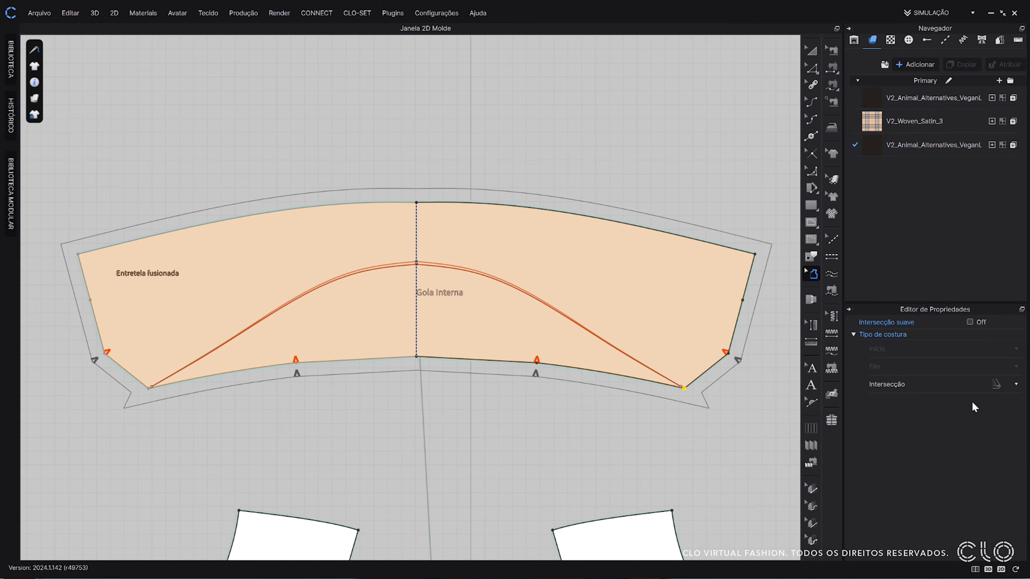
{"action": "left_click", "coordinate": [1016, 384]}
{"action": "left_click", "coordinate": [953, 407]}
{"action": "left_click", "coordinate": [1016, 384]}
{"action": "left_click", "coordinate": [924, 400]}
{"action": "left_click", "coordinate": [1016, 384]}
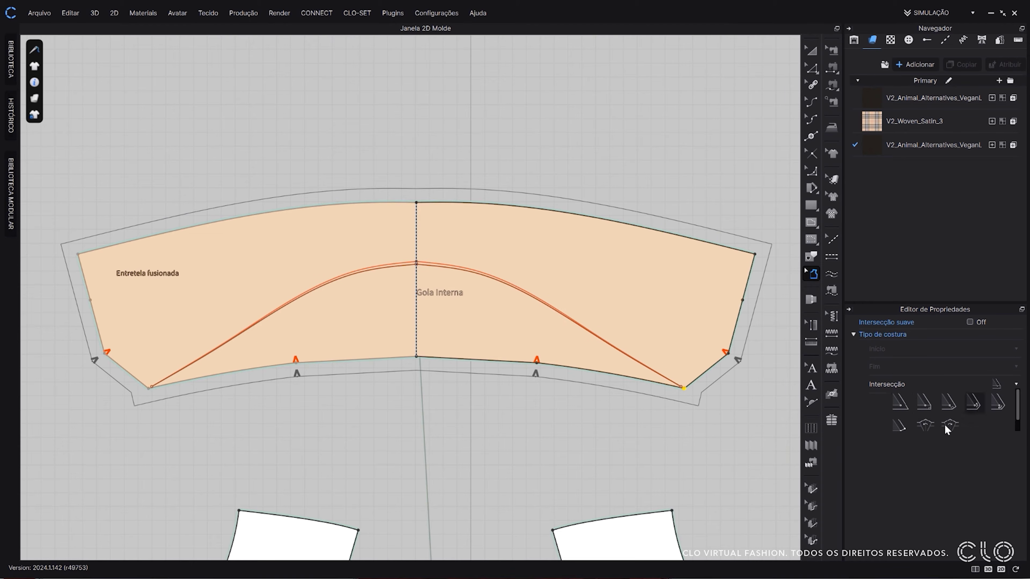
{"action": "left_click", "coordinate": [947, 424]}
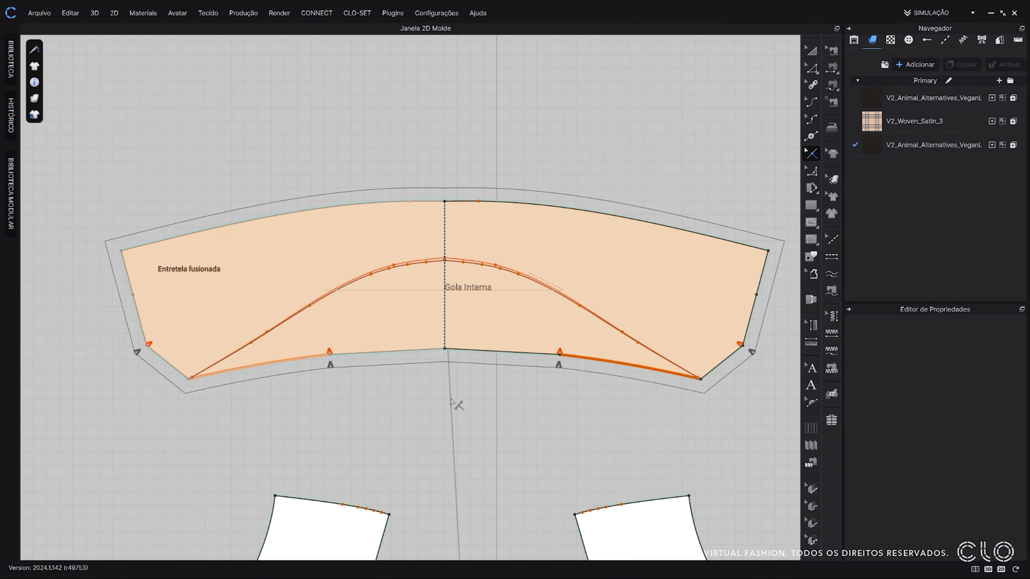
- Bring all jacket patterns into view and set the garment render style to Superfície de textura frontal
{"action": "scroll", "coordinate": [458, 426], "scroll_direction": "down", "scroll_amount": 5}
{"action": "right_click_drag", "start_coordinate": [457, 479], "coordinate": [434, 189]}
{"action": "scroll", "coordinate": [454, 416], "scroll_direction": "up", "scroll_amount": 5}
{"action": "scroll", "coordinate": [438, 454], "scroll_direction": "down", "scroll_amount": 2}
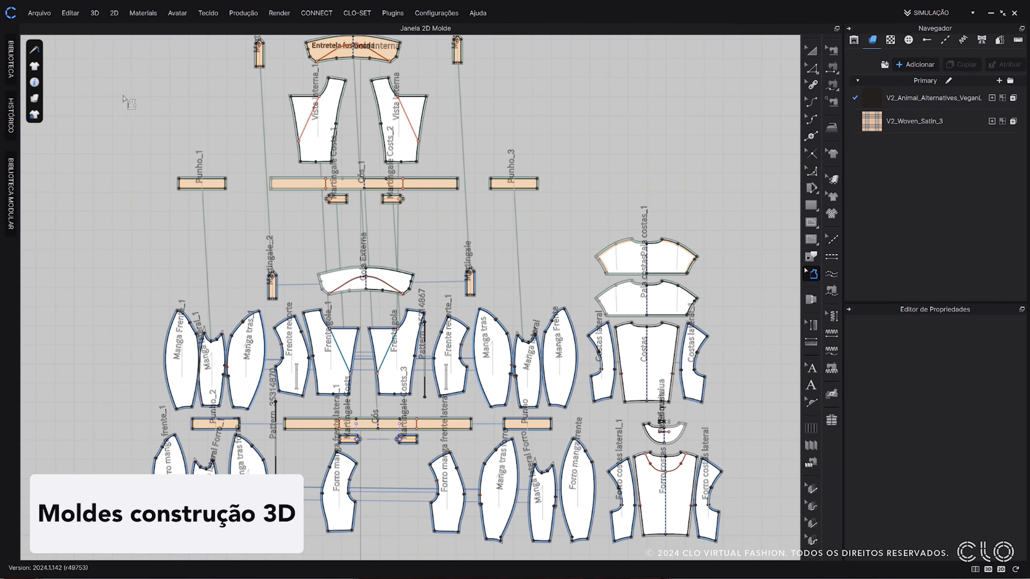
{"action": "left_click", "coordinate": [35, 98]}
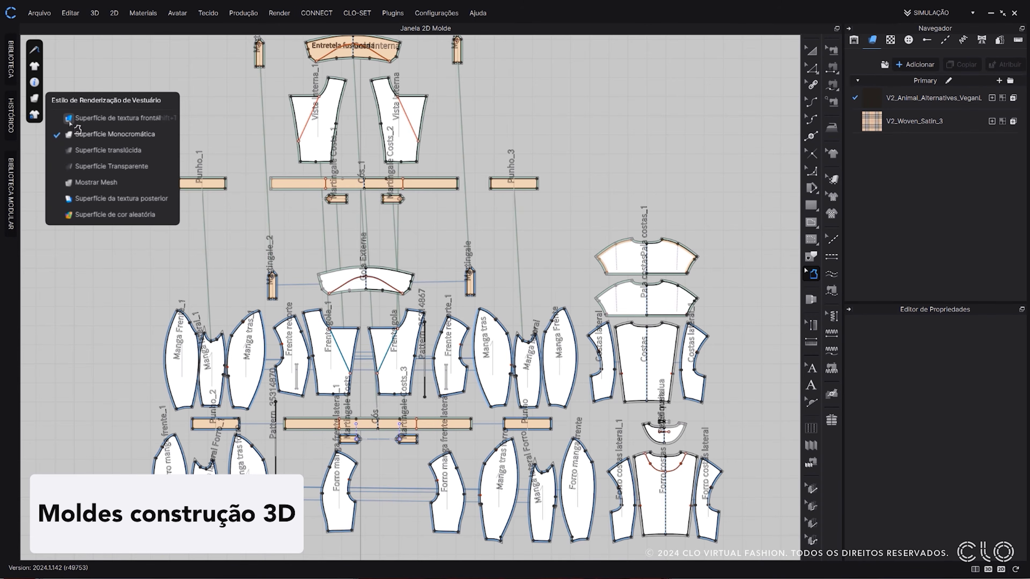
{"action": "left_click", "coordinate": [71, 118]}
- Locate the small CLO label piece (Etiqueta) above the half-moon piece and select it with Transform Pattern
{"action": "scroll", "coordinate": [690, 442], "scroll_direction": "up", "scroll_amount": 10}
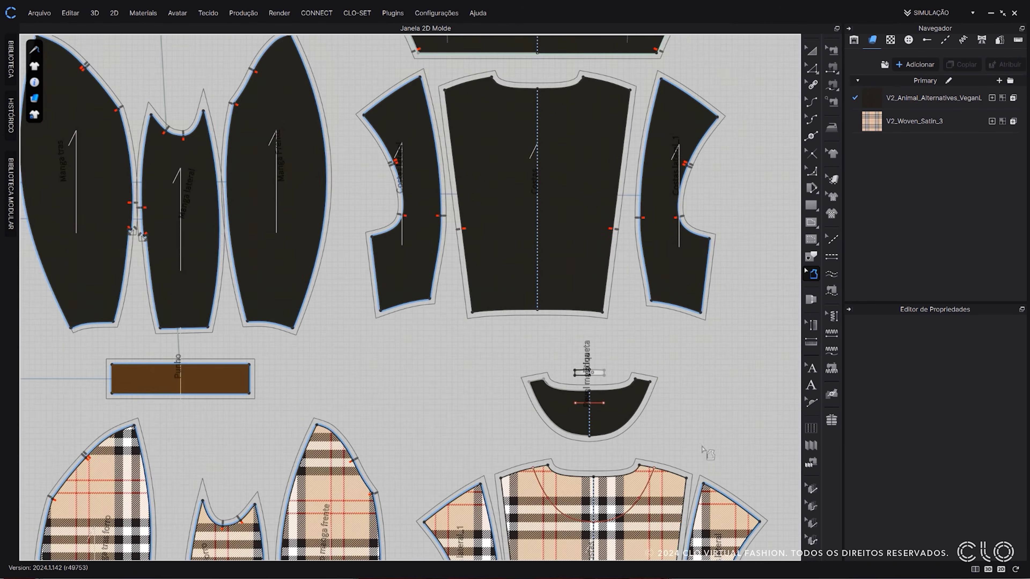
{"action": "right_click_drag", "start_coordinate": [532, 340], "coordinate": [653, 436]}
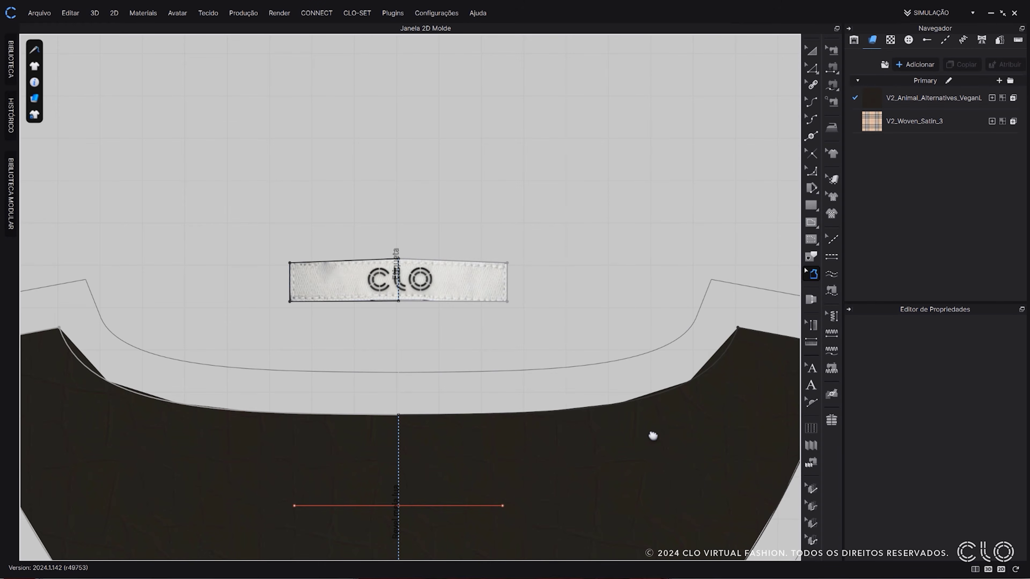
{"action": "right_click_drag", "start_coordinate": [653, 436], "coordinate": [664, 438]}
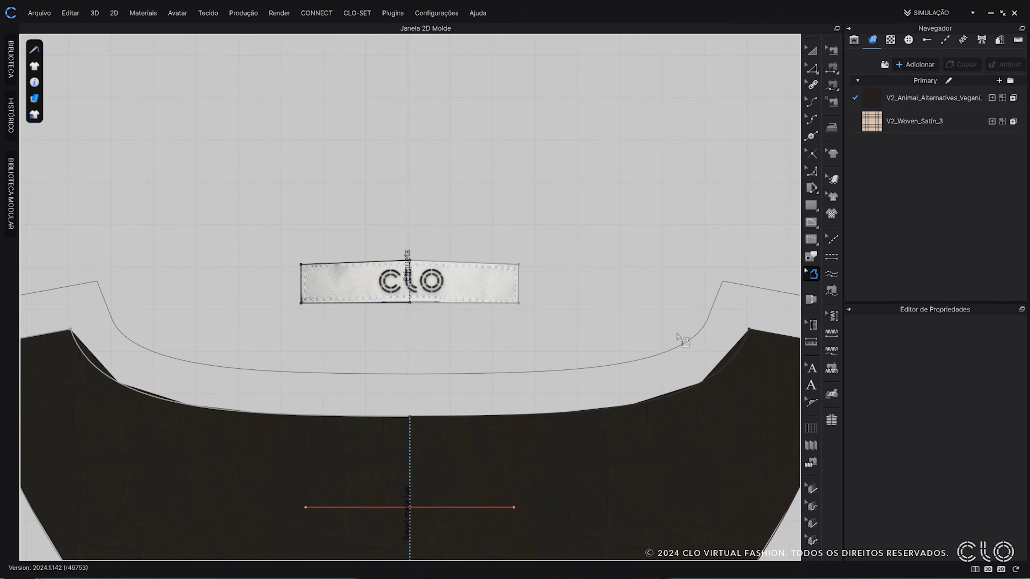
{"action": "left_click", "coordinate": [811, 51]}
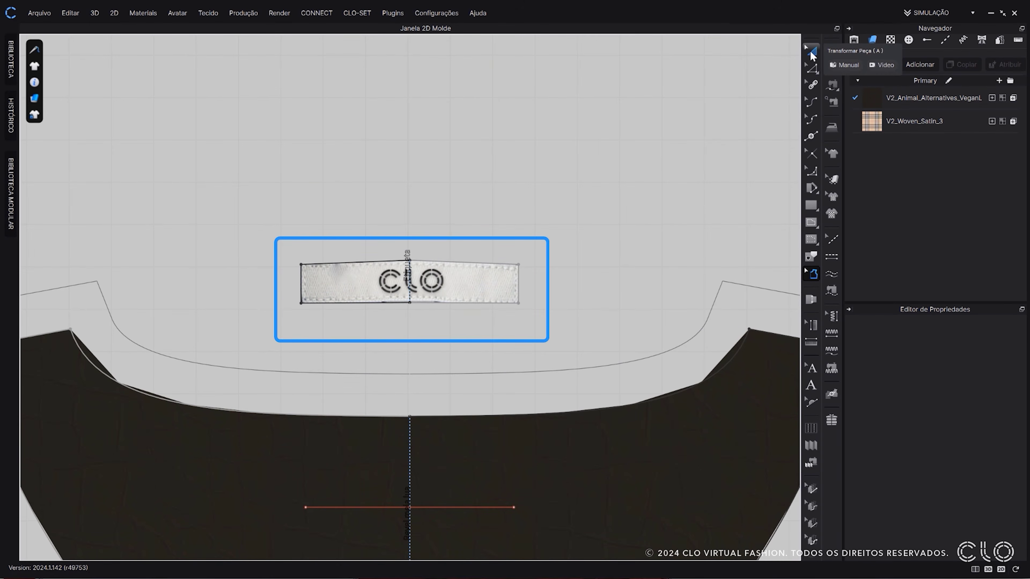
{"action": "left_click", "coordinate": [461, 280]}
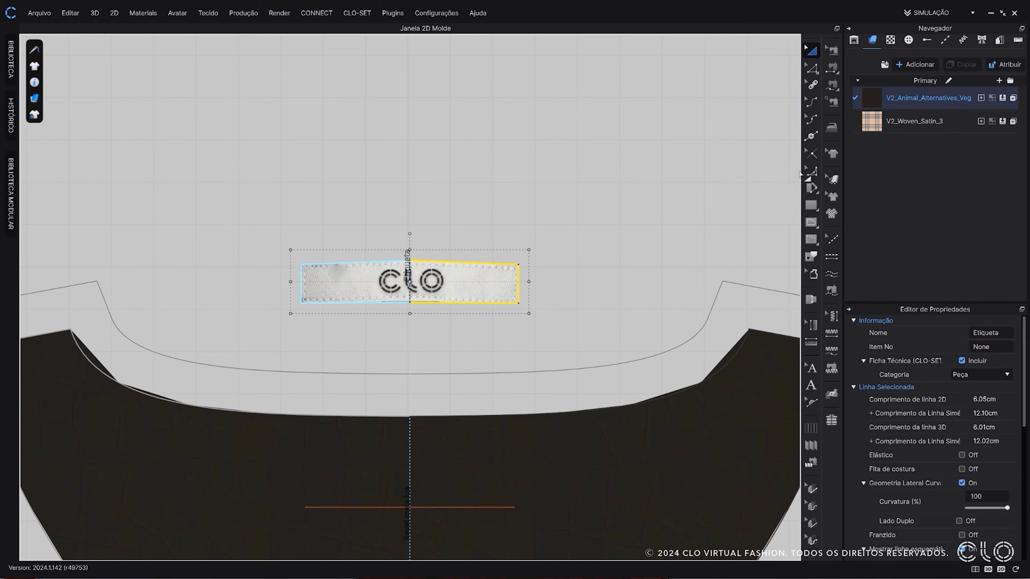
- Duplicate the vegan leather fabric under the name Tecido 3D and assign it to the CLO label piece (Etiqueta)
{"action": "left_click", "coordinate": [906, 97]}
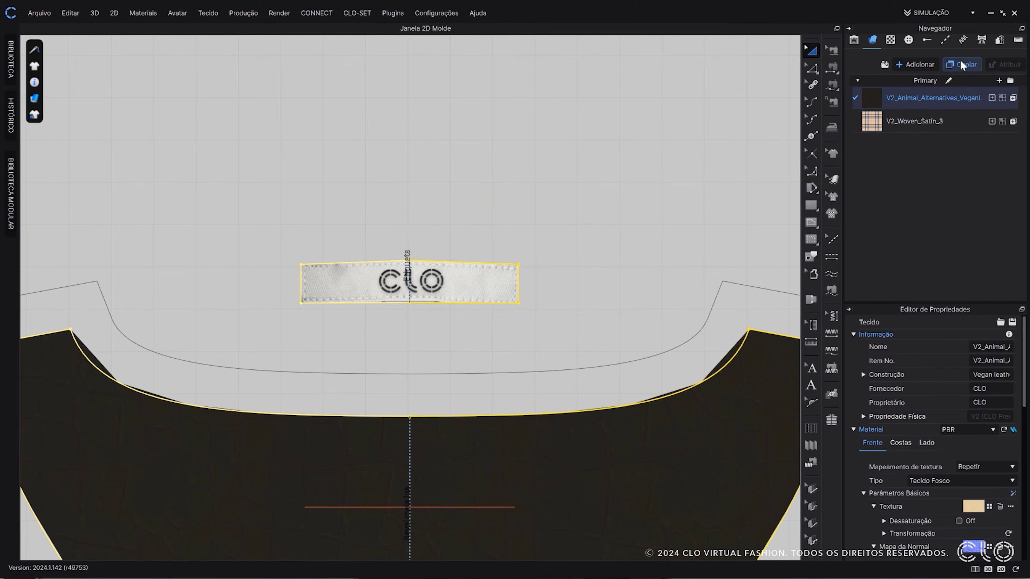
{"action": "left_click", "coordinate": [962, 64]}
{"action": "double_click", "coordinate": [929, 145]}
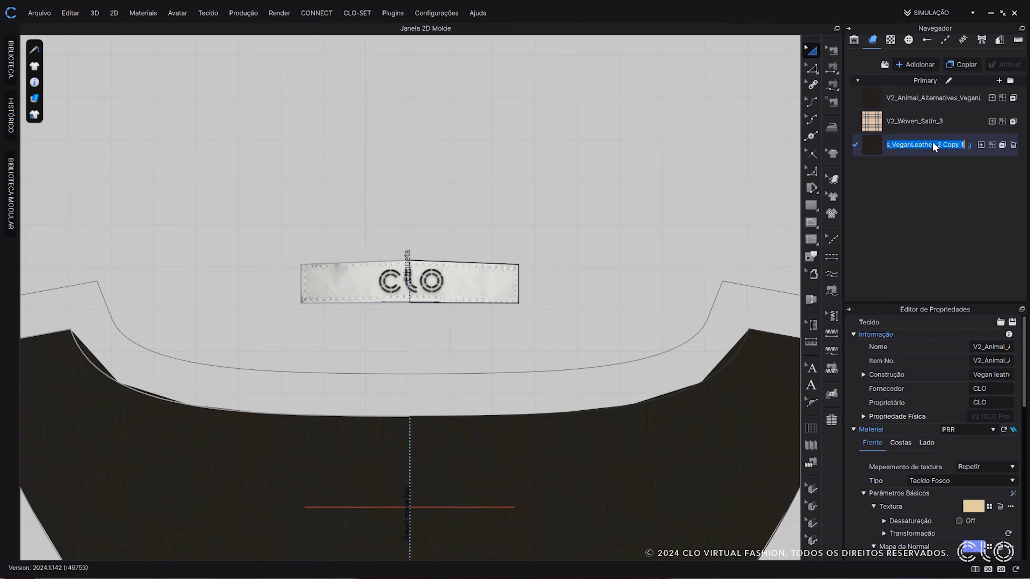
{"action": "key", "text": "BackSpace"}
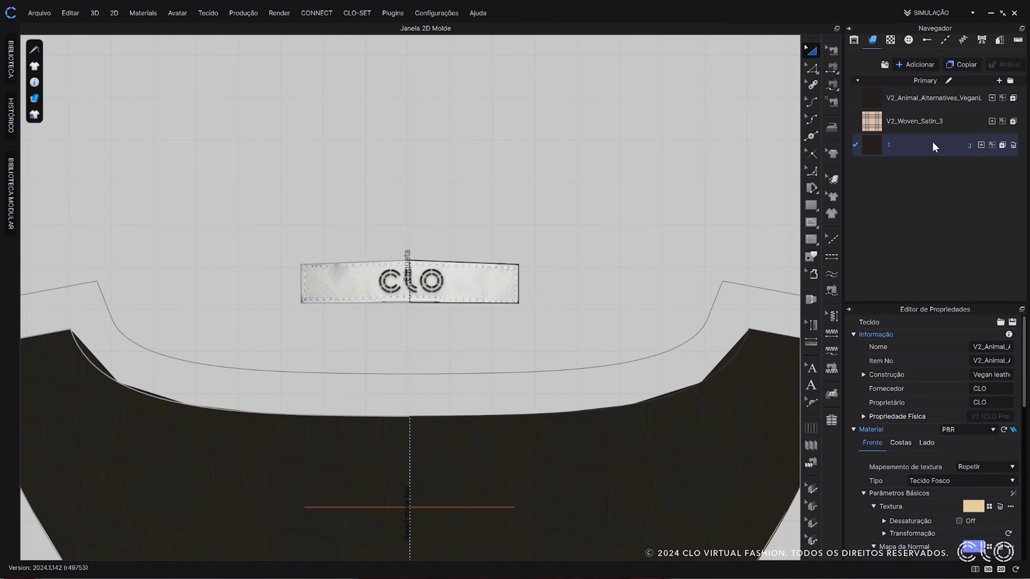
{"action": "key", "text": "Caps_Lock"}
{"action": "type", "text": "Tecido 3"}
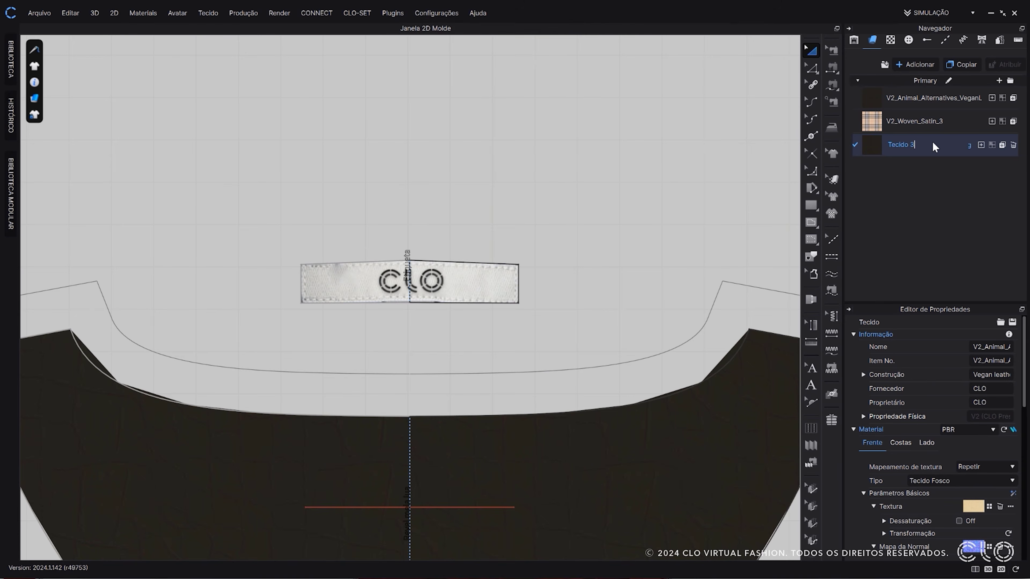
{"action": "key", "text": "Caps_Lock"}
{"action": "type", "text": "3D"}
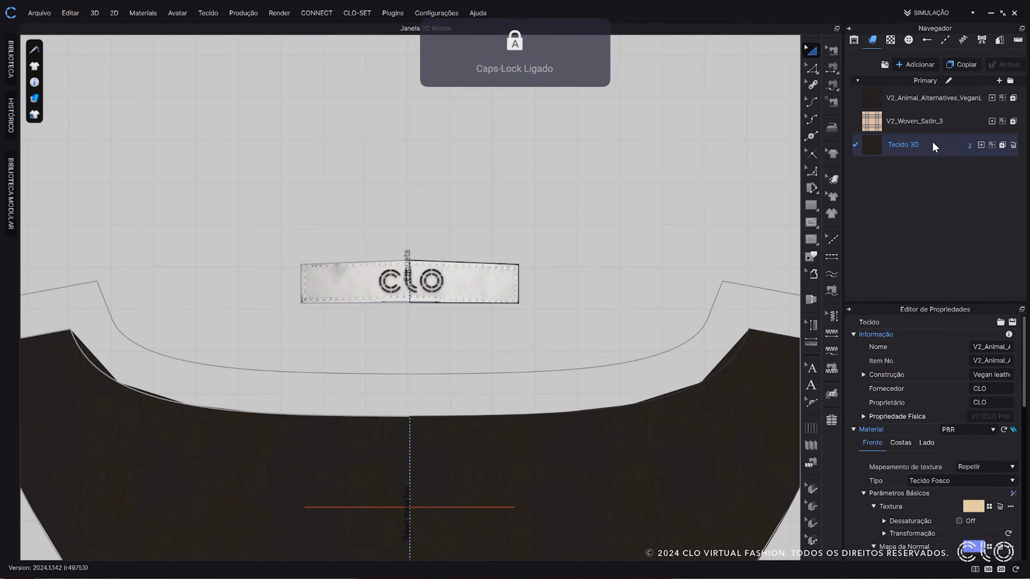
{"action": "left_click", "coordinate": [503, 268]}
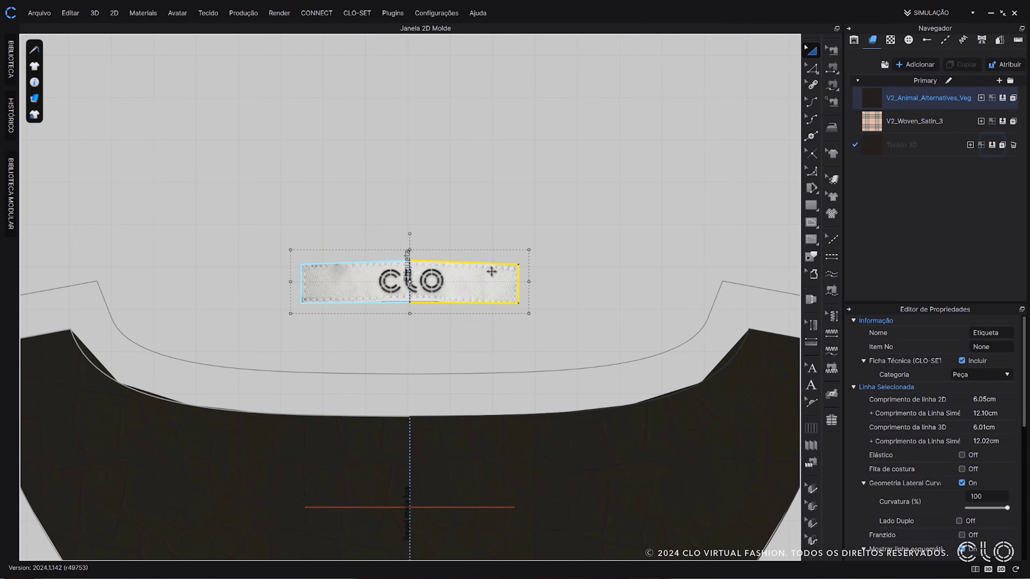
{"action": "left_click", "coordinate": [992, 145]}
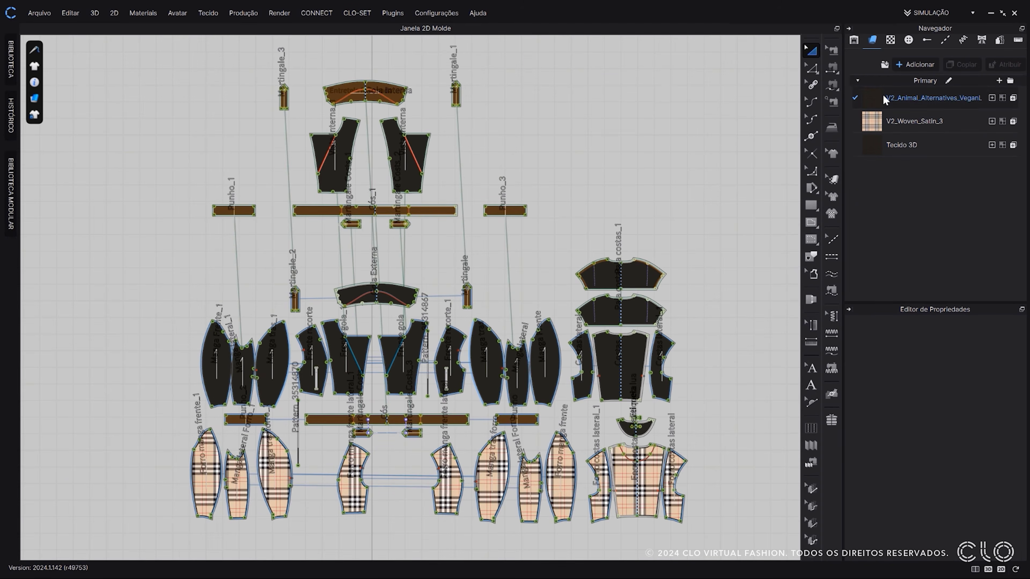
- Add the prefix "Corpo |" to the name of the V2_Animal_Alternatives_VeganLeather_2 fabric
{"action": "double_click", "coordinate": [929, 97]}
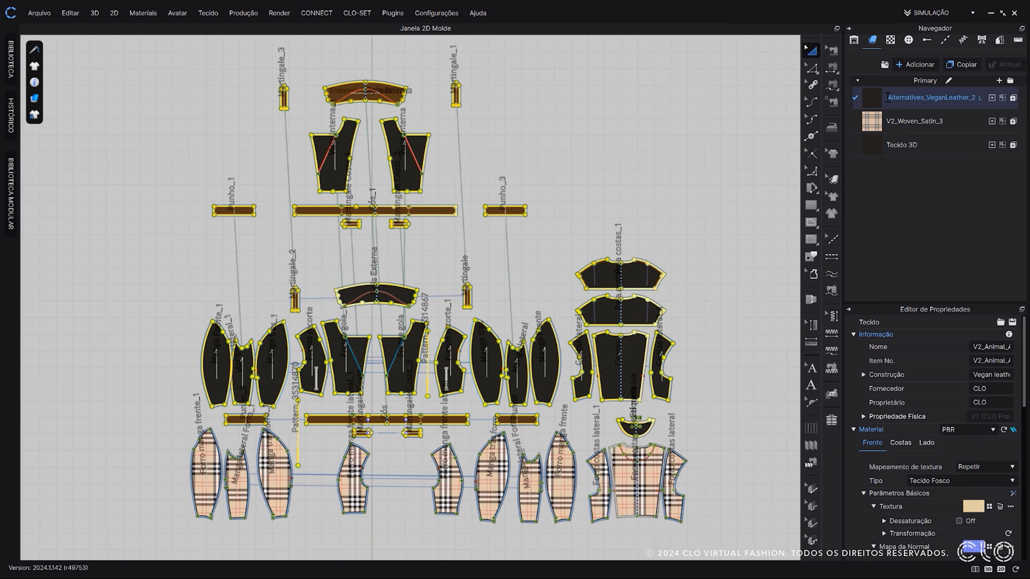
{"action": "key", "text": "Home"}
{"action": "key", "text": "Caps_Lock"}
{"action": "type", "text": "C"}
{"action": "key", "text": "Caps_Lock"}
{"action": "type", "text": "orpo "}
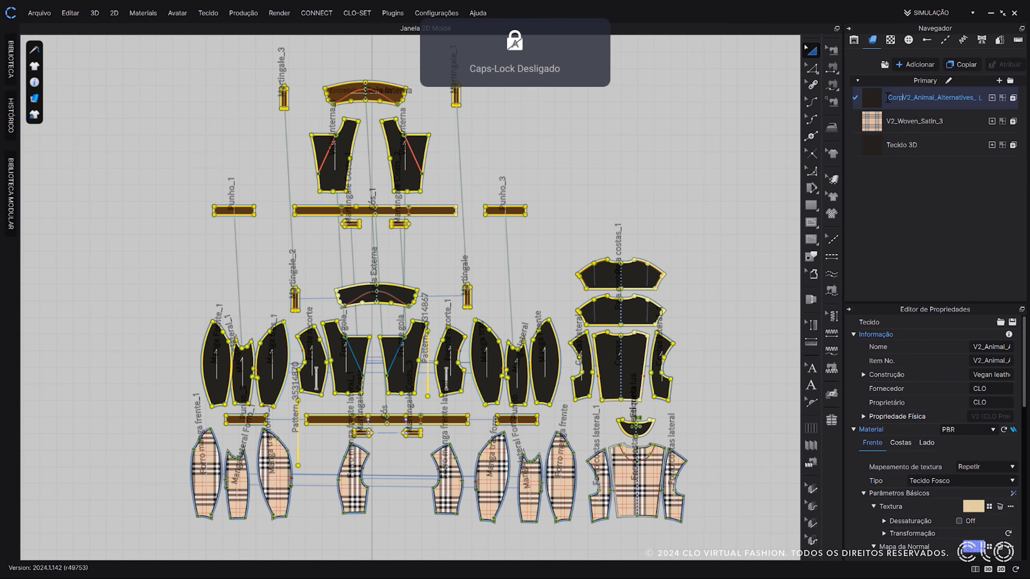
{"action": "type", "text": "|"}
- Add the prefix "Forro |" to the name of the V2_Woven_Satin_3 fabric
{"action": "double_click", "coordinate": [892, 122]}
{"action": "key", "text": "Home"}
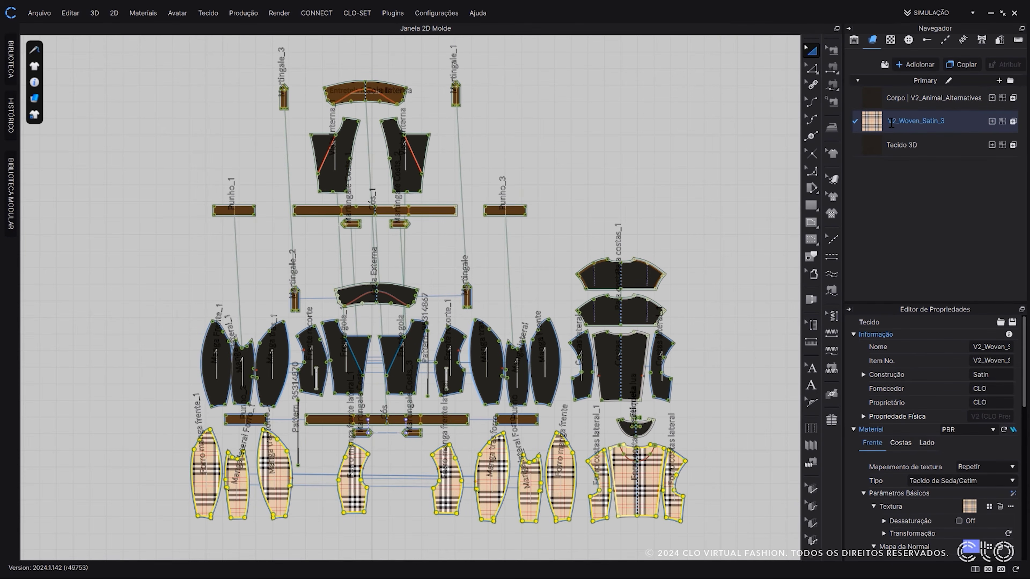
{"action": "key", "text": "Caps_Lock"}
{"action": "type", "text": "F"}
{"action": "key", "text": "Caps_Lock"}
{"action": "type", "text": "orro |"}
{"action": "key", "text": "Return"}
{"action": "left_click", "coordinate": [653, 133]}
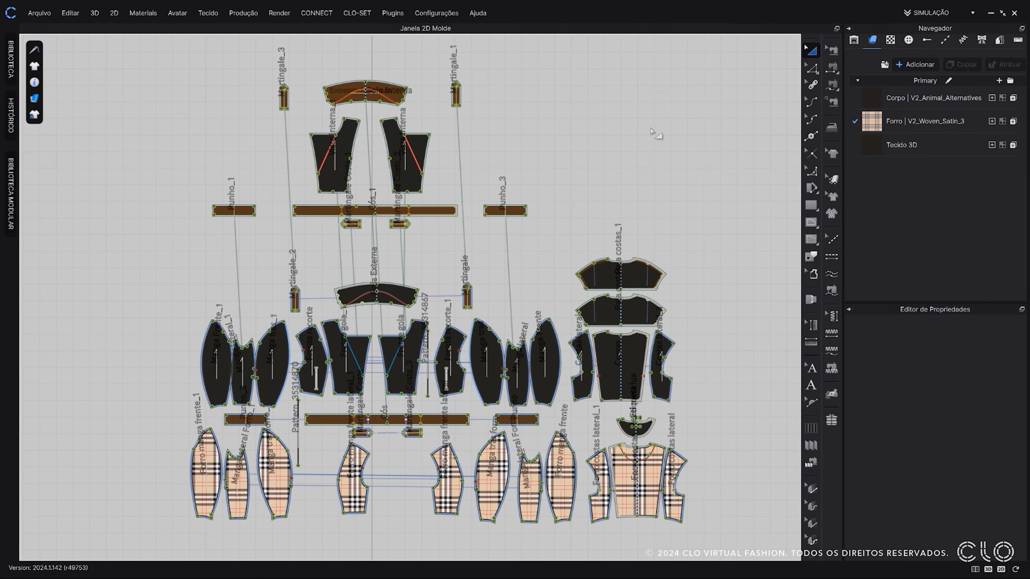
- Switch to the Print Layout workspace and review the layouts of the Forro, Tecido 3D and Bond fabrics
{"action": "left_click", "coordinate": [932, 13]}
{"action": "left_click", "coordinate": [926, 46]}
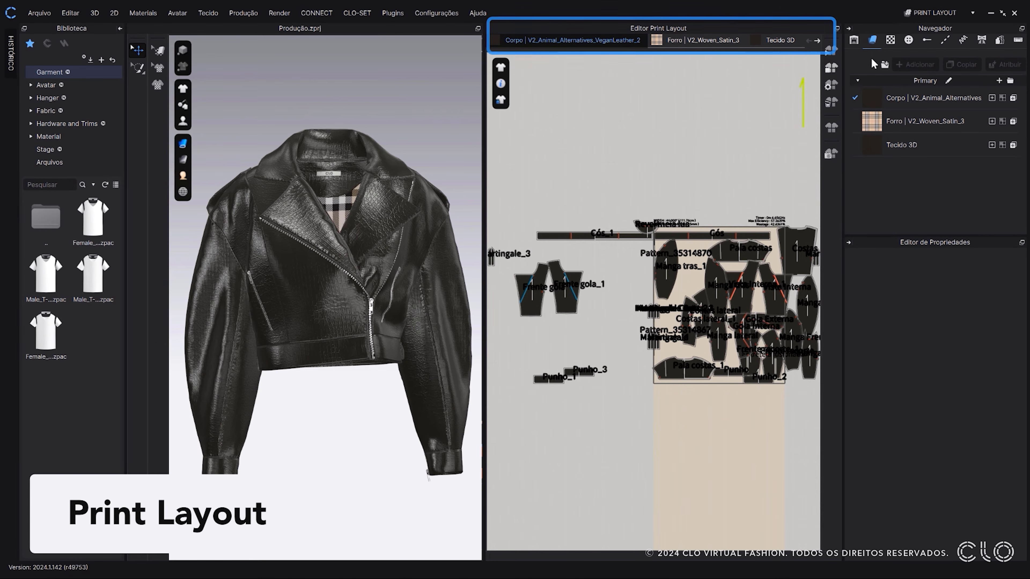
{"action": "left_click", "coordinate": [687, 42]}
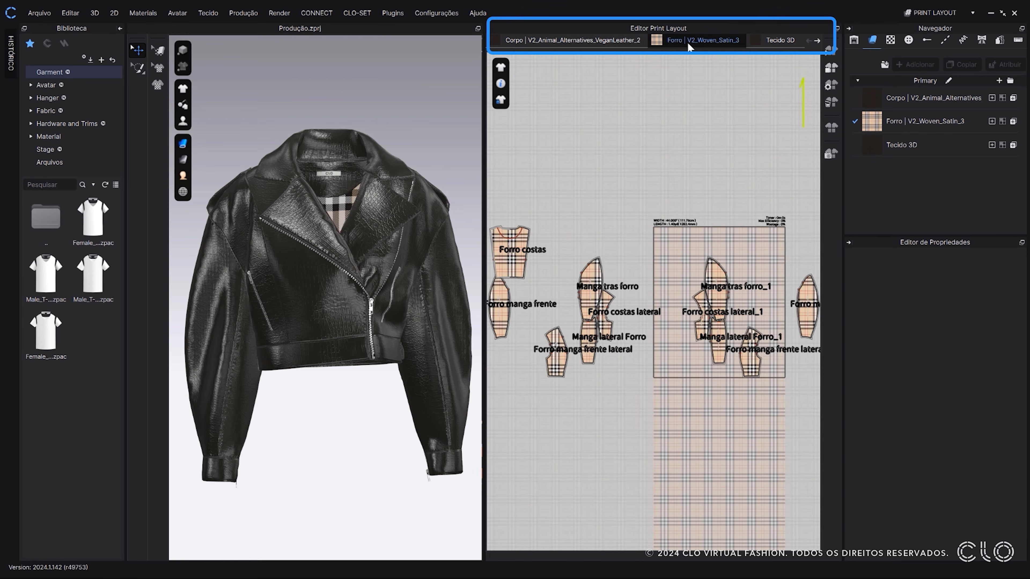
{"action": "left_click", "coordinate": [769, 42]}
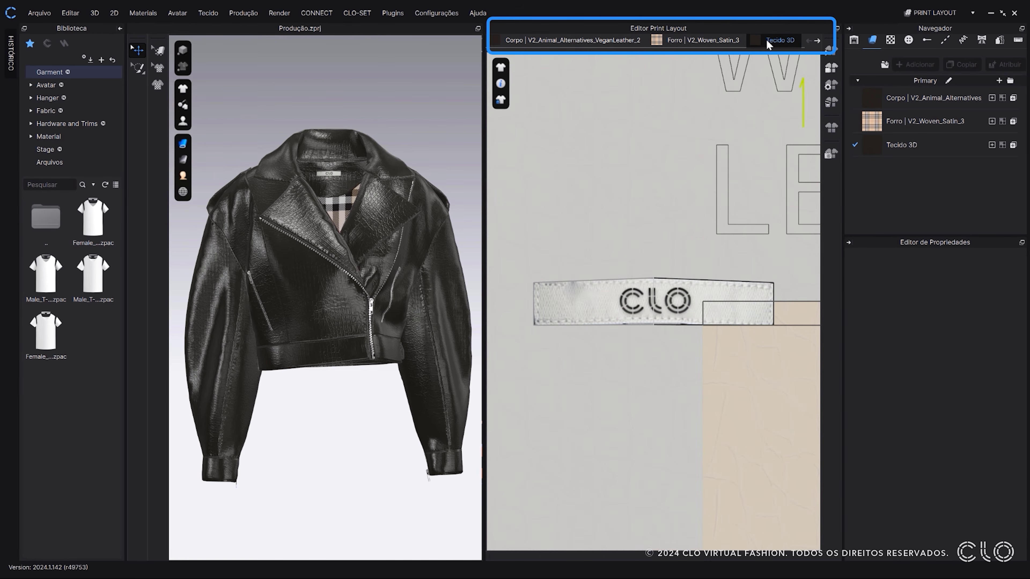
{"action": "left_click", "coordinate": [815, 41]}
{"action": "left_click", "coordinate": [789, 42]}
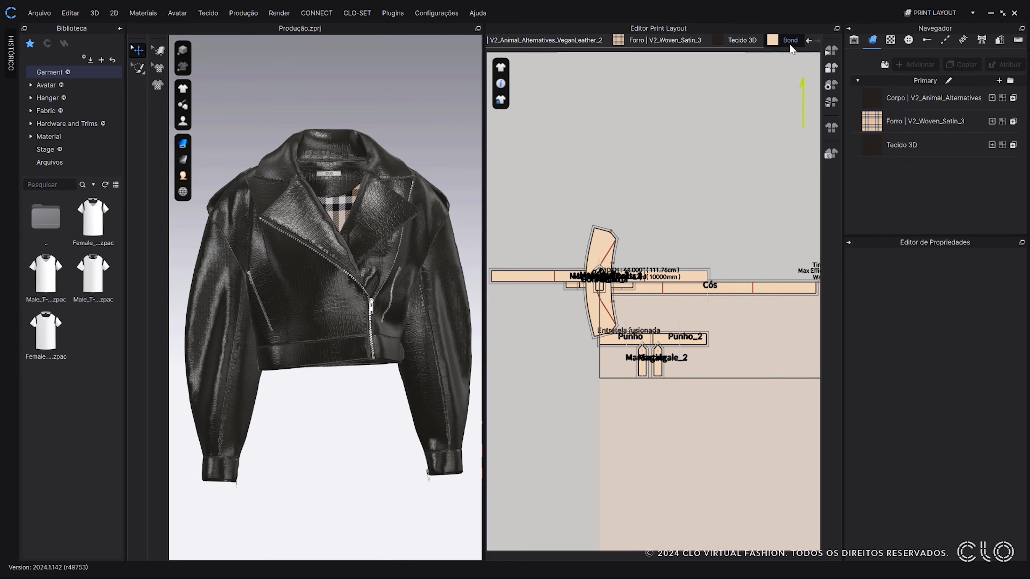
- Set the roll width of the Corpo leather fabric to 140 cm
{"action": "left_click", "coordinate": [583, 41]}
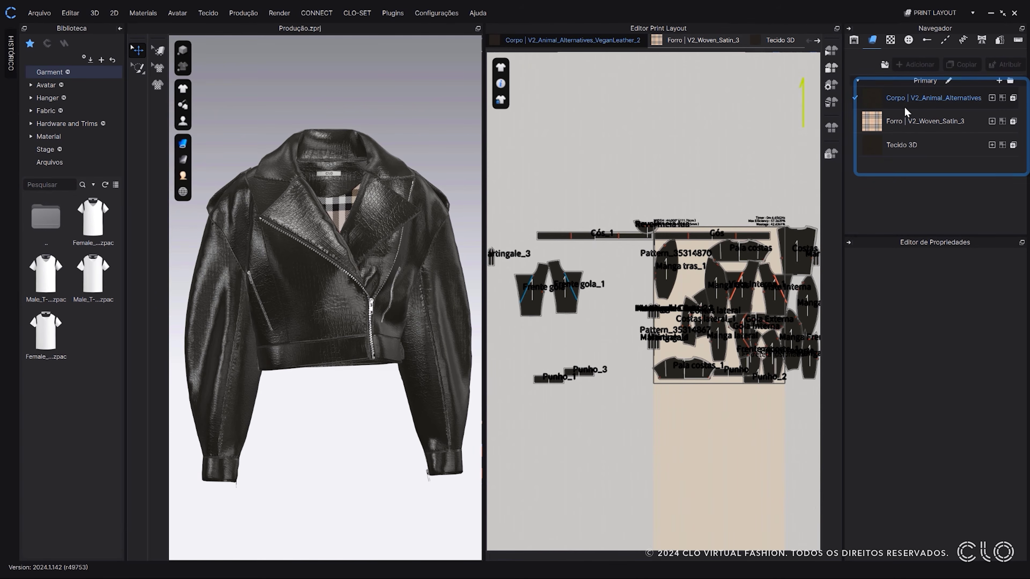
{"action": "left_click", "coordinate": [927, 105]}
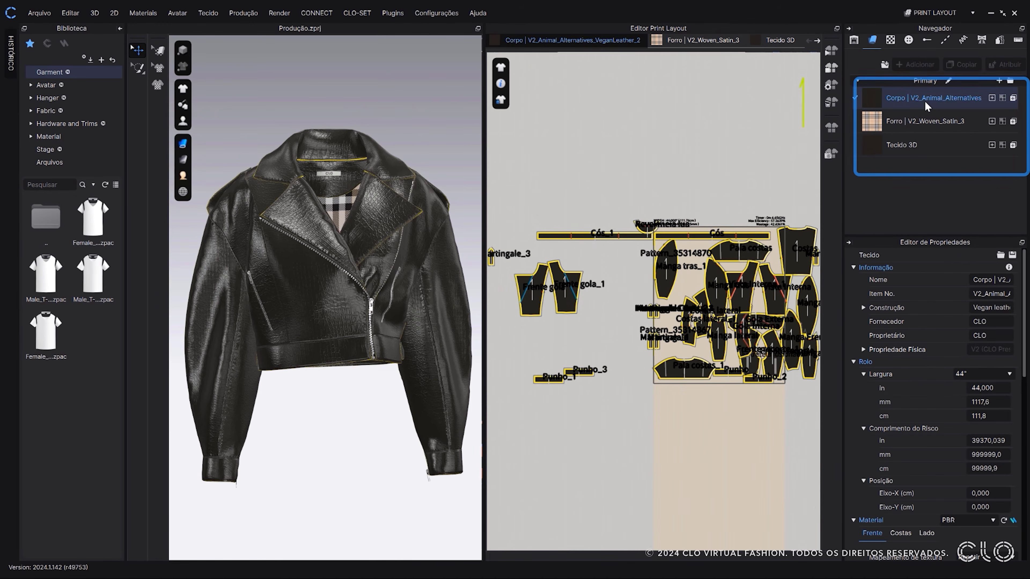
{"action": "double_click", "coordinate": [1003, 418]}
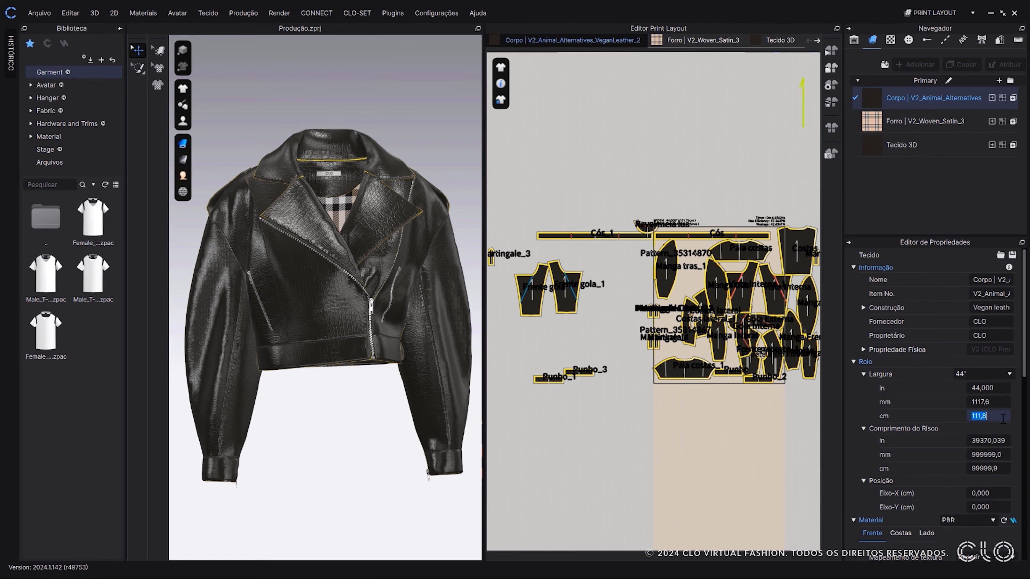
{"action": "type", "text": "140"}
{"action": "key", "text": "Return"}
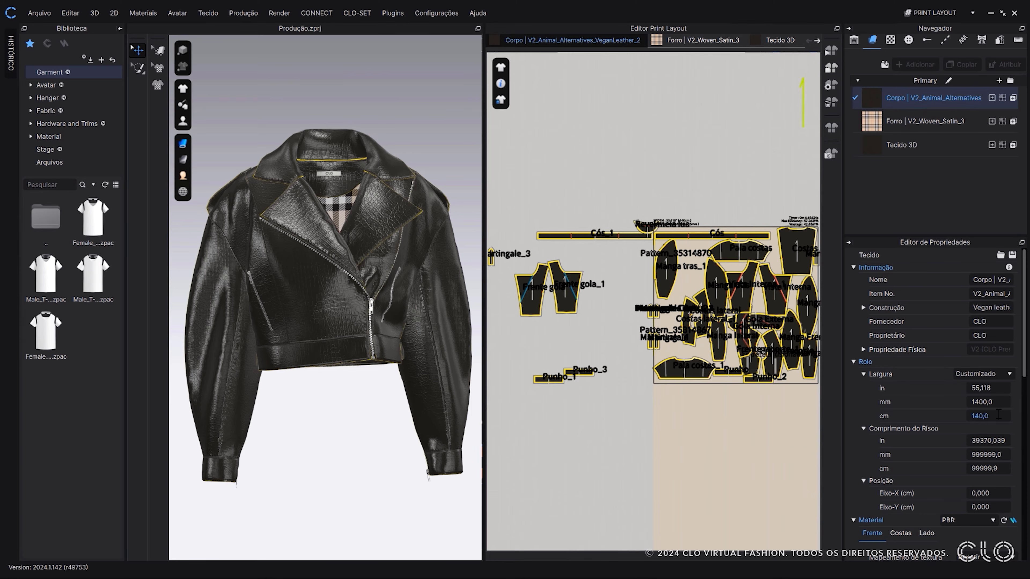
- Set the roll width of the Forro satin fabric to 145 cm
{"action": "left_click", "coordinate": [913, 124]}
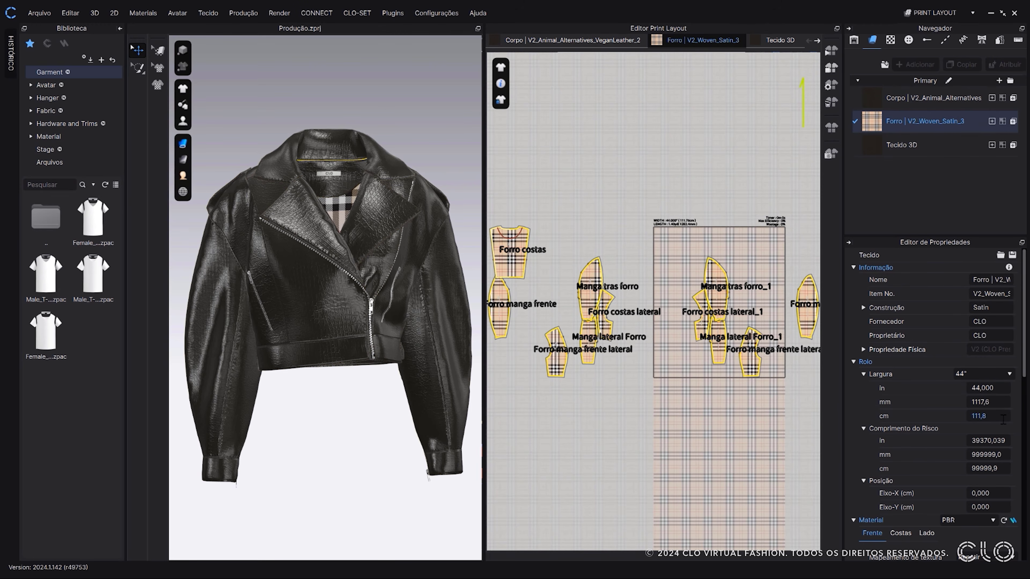
{"action": "left_click", "coordinate": [1003, 420]}
{"action": "type", "text": "145"}
{"action": "key", "text": "Return"}
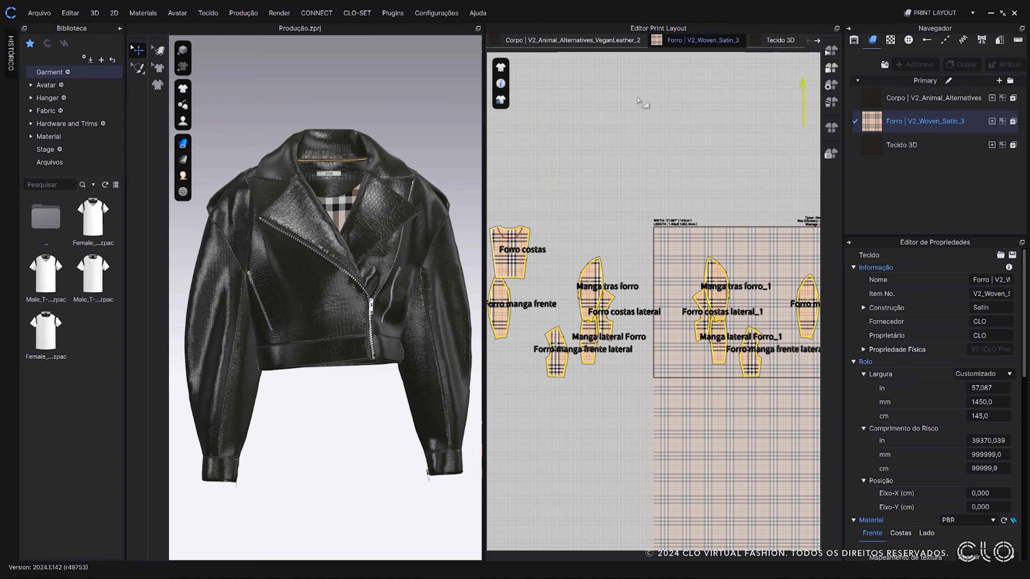
- Arrange the Corpo fabric's pieces on its roll in the print layout and bring up the nesting (Encaixe) settings
{"action": "left_click", "coordinate": [601, 40]}
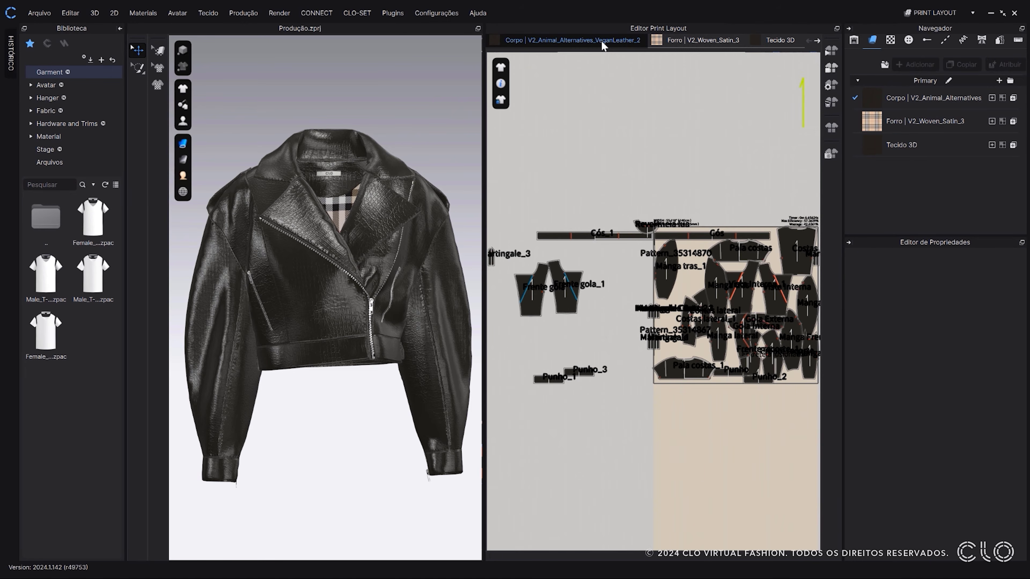
{"action": "left_click", "coordinate": [829, 126]}
{"action": "middle_click_drag", "start_coordinate": [645, 130], "coordinate": [668, 95]}
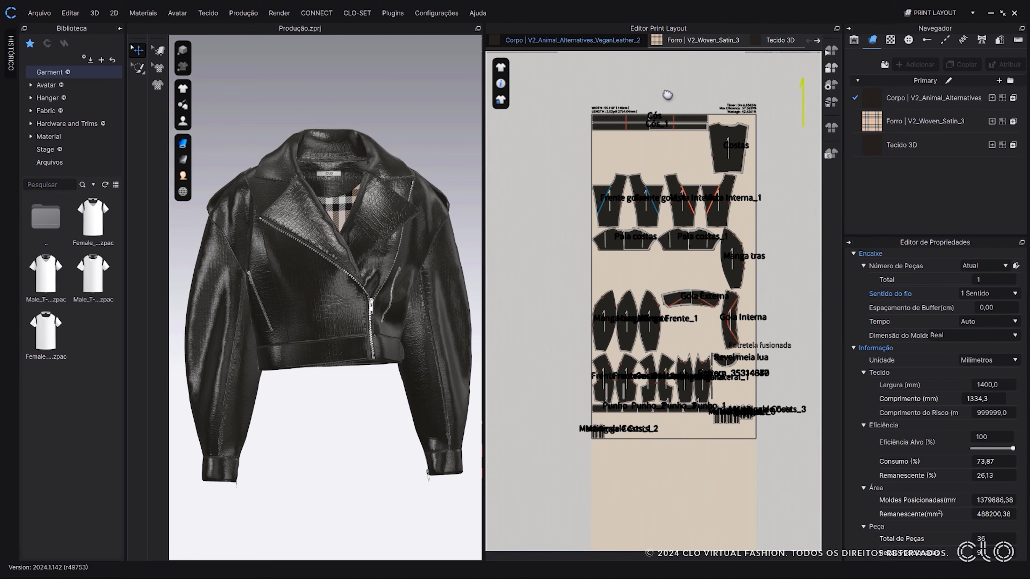
{"action": "left_click", "coordinate": [830, 85]}
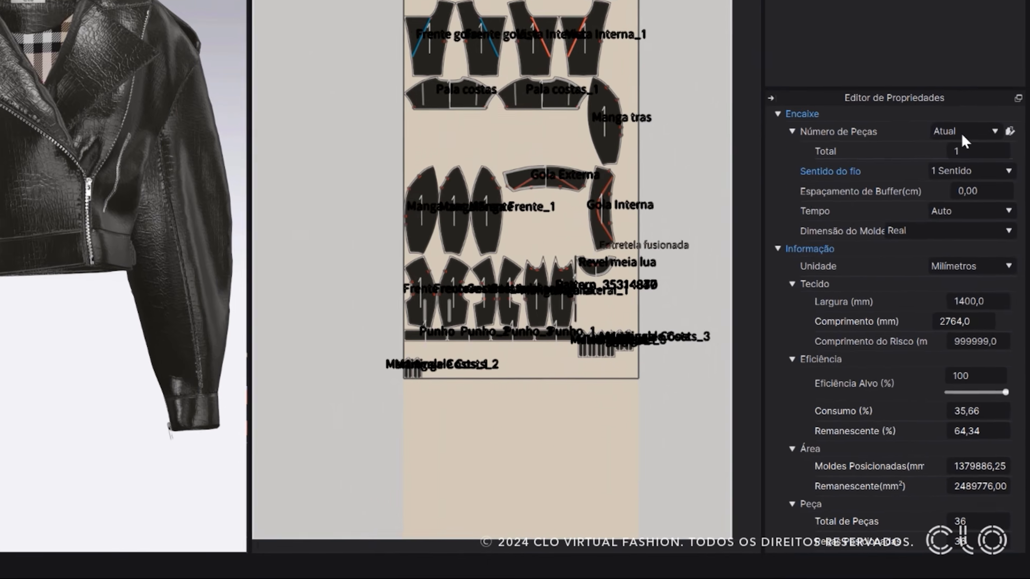
- Try Gradação as the nesting's number of pieces with size M set to 2, cancel the size grid and return to Atual
{"action": "left_click", "coordinate": [984, 266]}
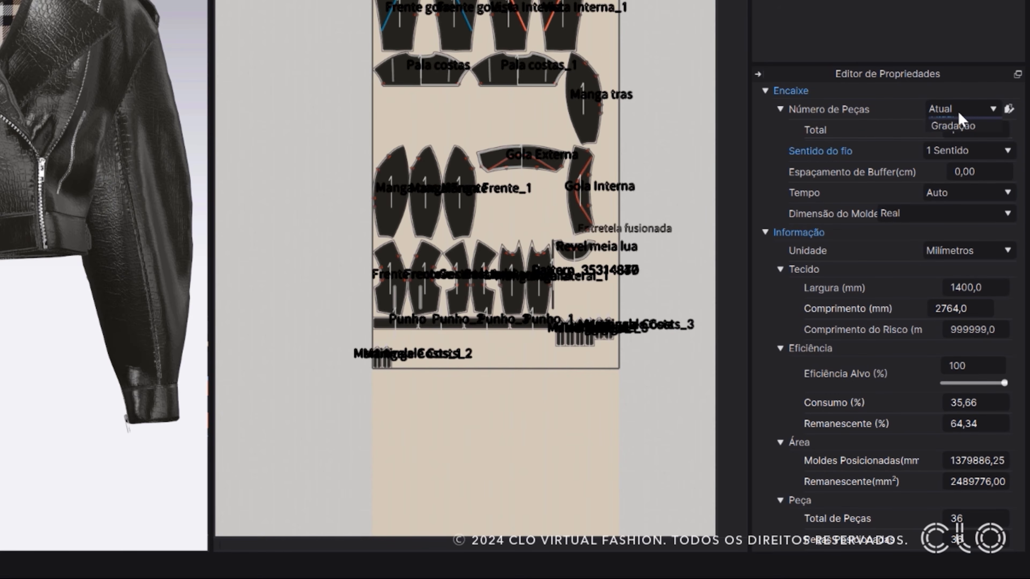
{"action": "left_click", "coordinate": [960, 115]}
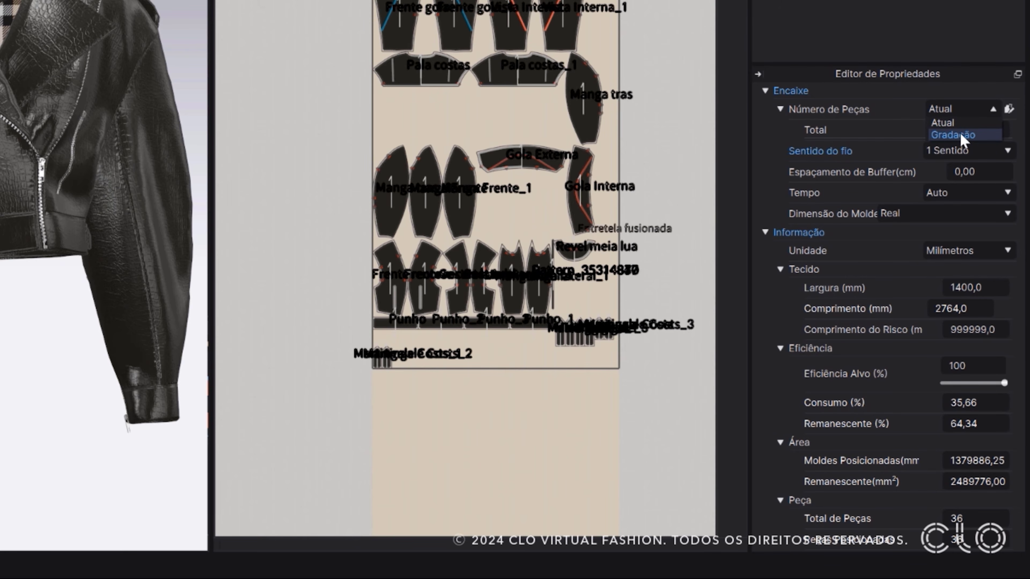
{"action": "left_click", "coordinate": [960, 132]}
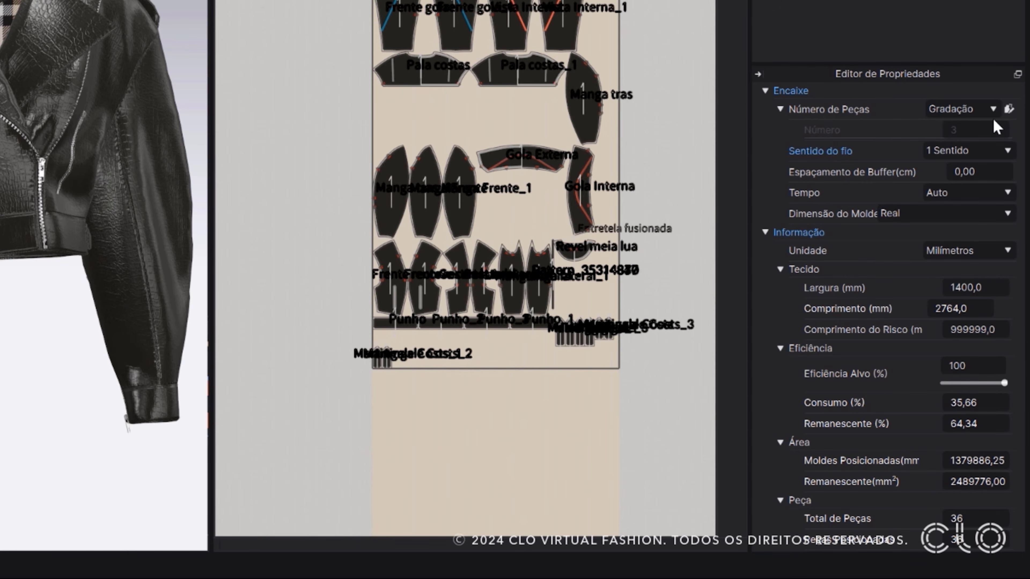
{"action": "left_click", "coordinate": [1008, 110]}
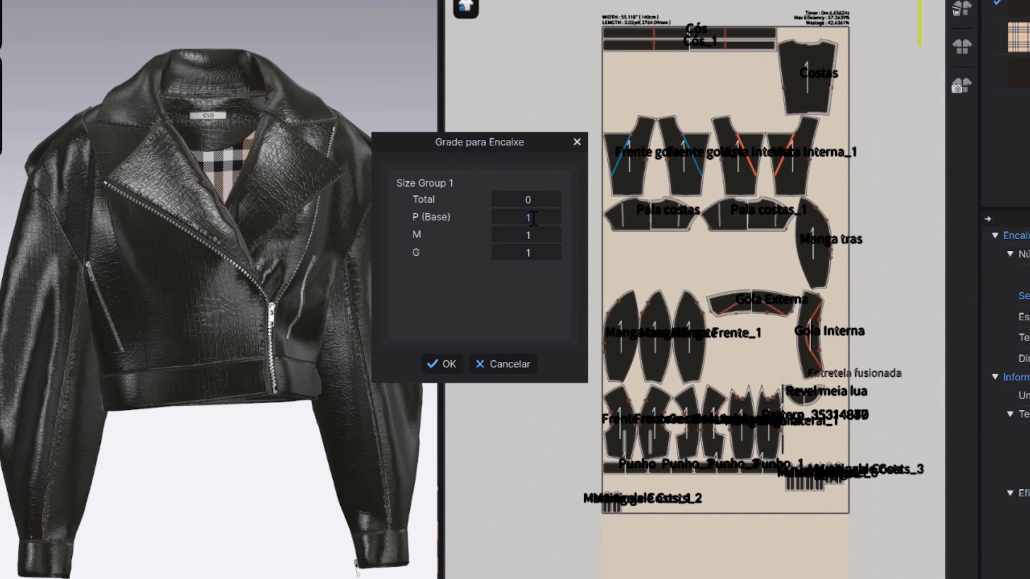
{"action": "double_click", "coordinate": [542, 234]}
{"action": "type", "text": "2"}
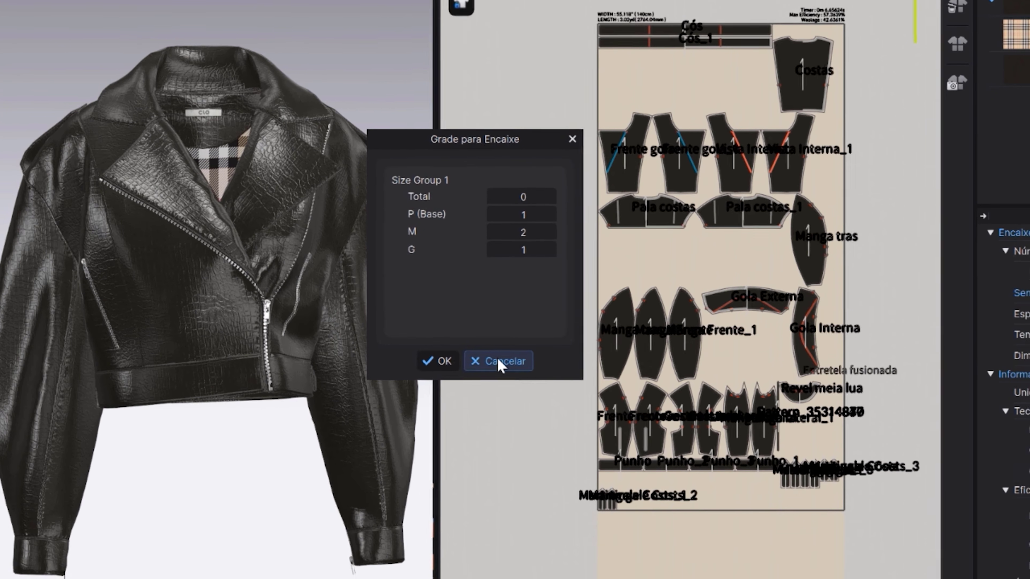
{"action": "left_click", "coordinate": [505, 366]}
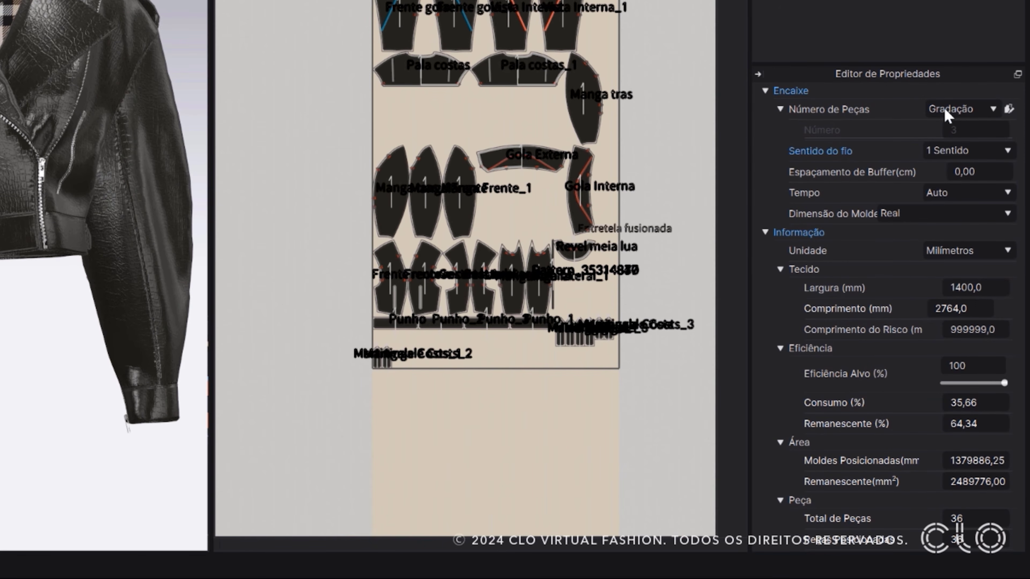
{"action": "left_click", "coordinate": [982, 108]}
{"action": "left_click", "coordinate": [945, 121]}
- Set the nesting grain direction to 2 Sentidos, keep Tempo on Auto, and run the automatic nesting of the Corpo pieces
{"action": "left_click", "coordinate": [967, 131]}
{"action": "left_click", "coordinate": [986, 151]}
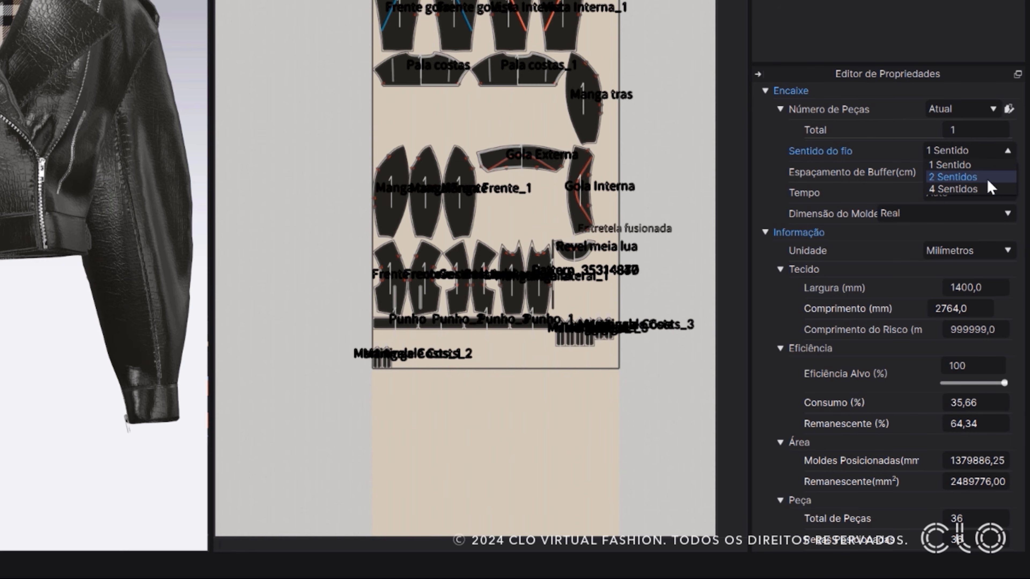
{"action": "left_click", "coordinate": [988, 180]}
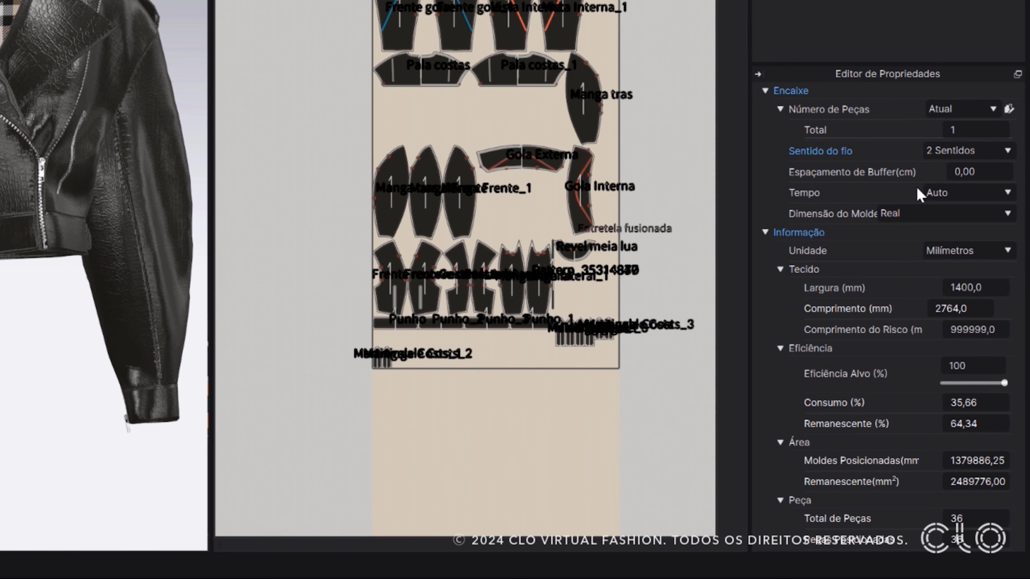
{"action": "left_click", "coordinate": [953, 193]}
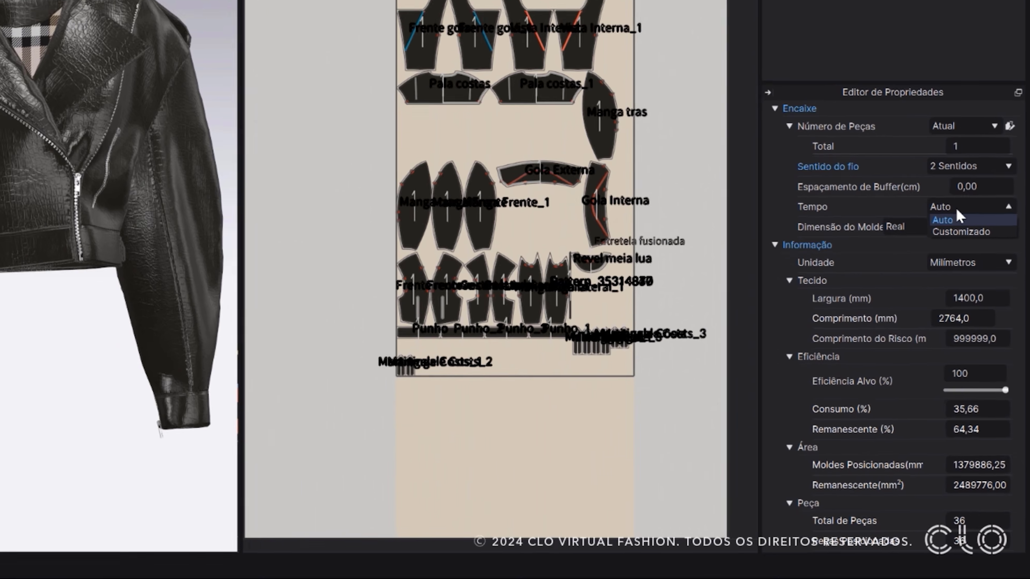
{"action": "left_click", "coordinate": [955, 206]}
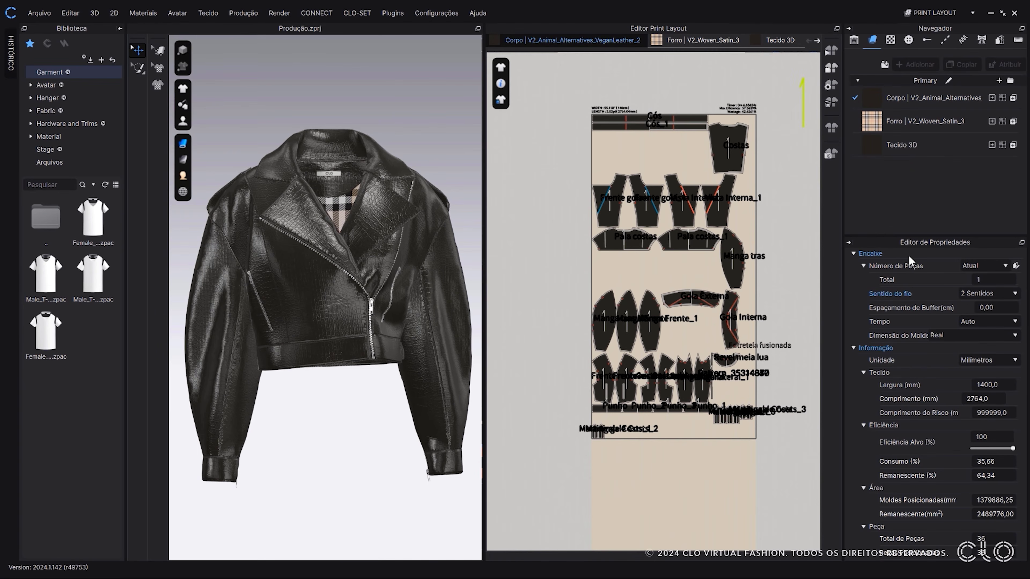
{"action": "left_click", "coordinate": [824, 51]}
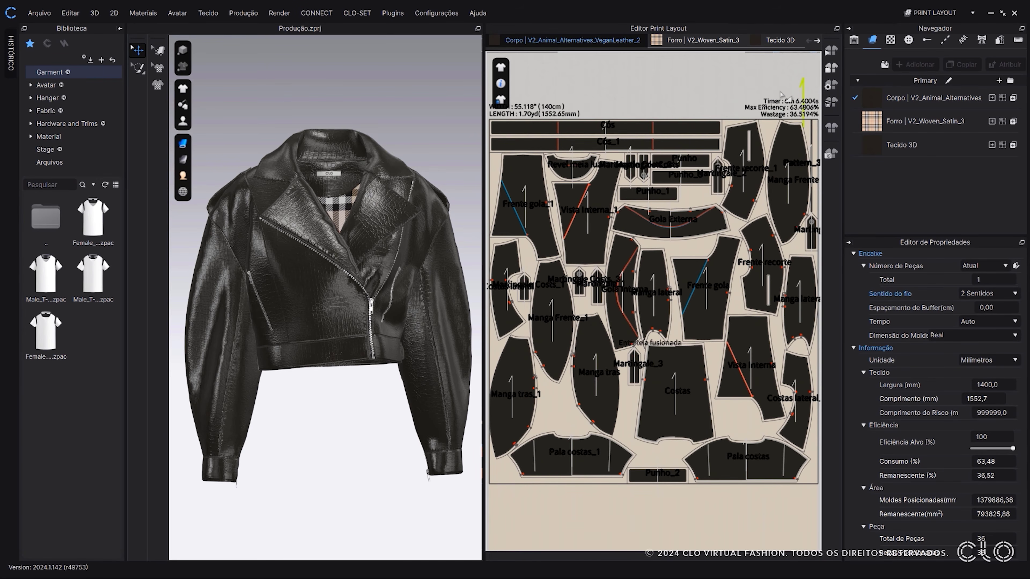
- Set the nesting buffer spacing to 0,5 cm and rerun the automatic nesting of the Corpo pieces
{"action": "double_click", "coordinate": [997, 308]}
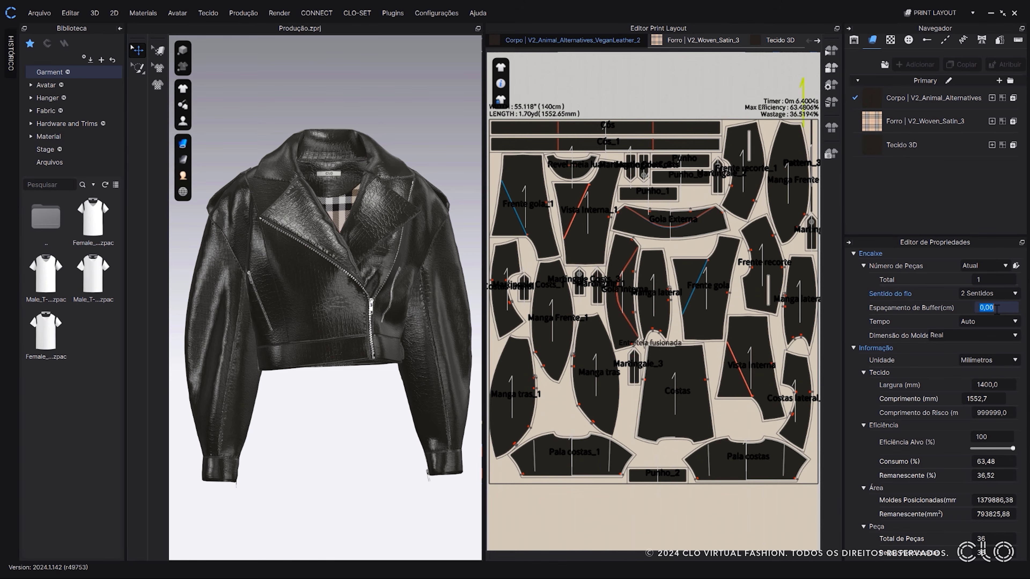
{"action": "type", "text": "0,5"}
{"action": "key", "text": "Return"}
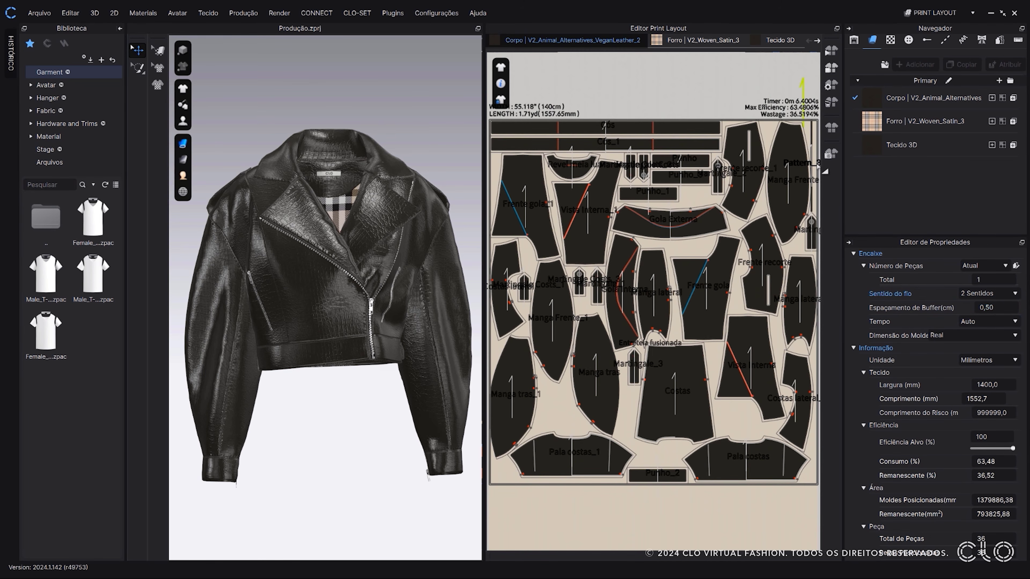
{"action": "left_click", "coordinate": [829, 52]}
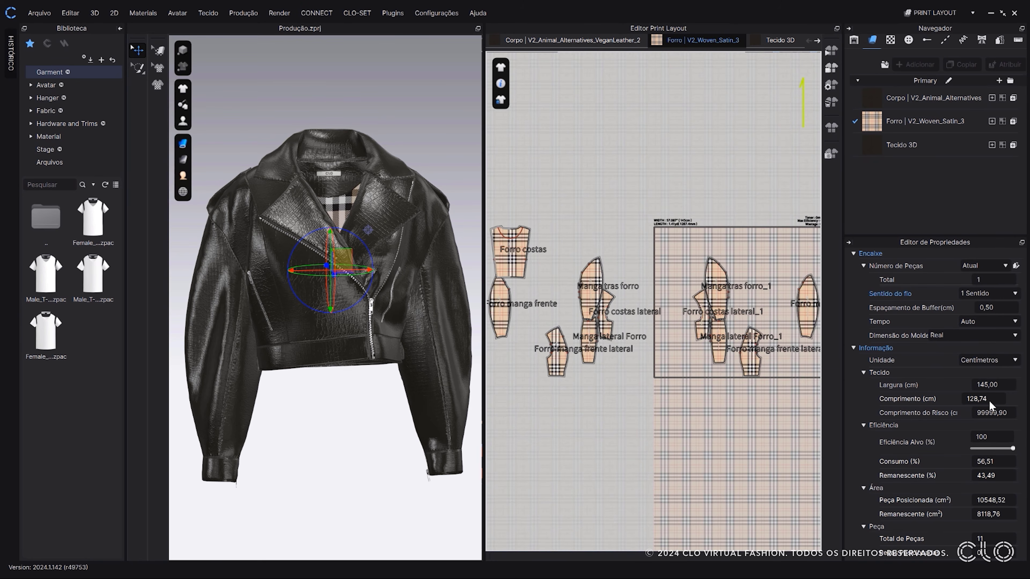
- Run the automatic nesting for the Forro fabric's pieces and for the Bond fabric's pieces
{"action": "left_click", "coordinate": [826, 49]}
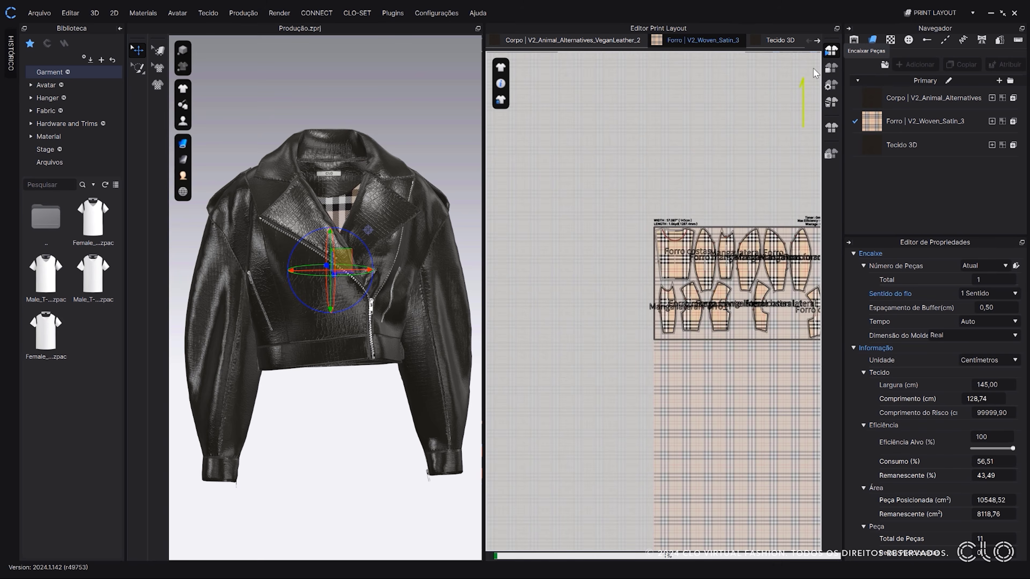
{"action": "left_click", "coordinate": [817, 40]}
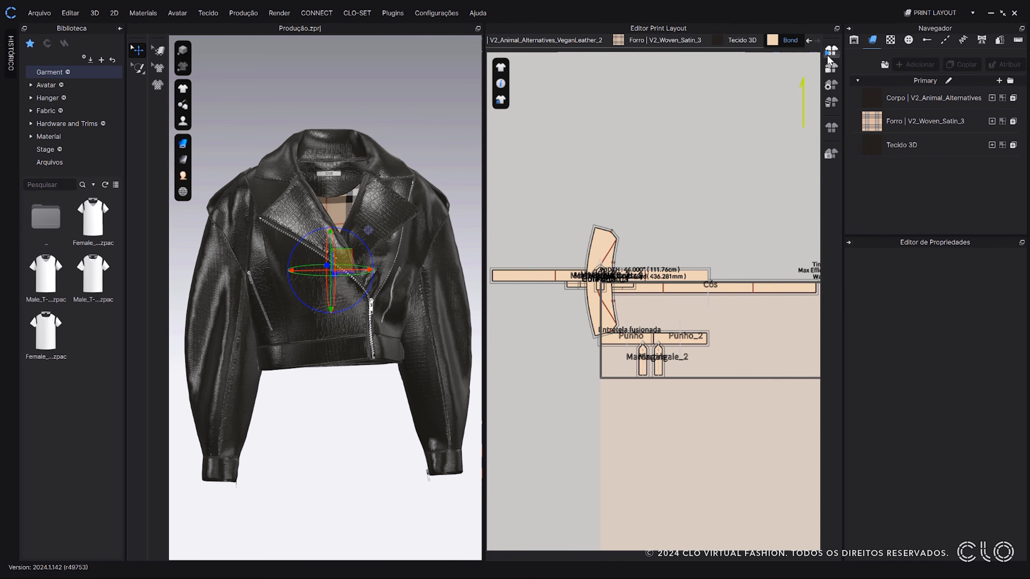
{"action": "left_click", "coordinate": [831, 50]}
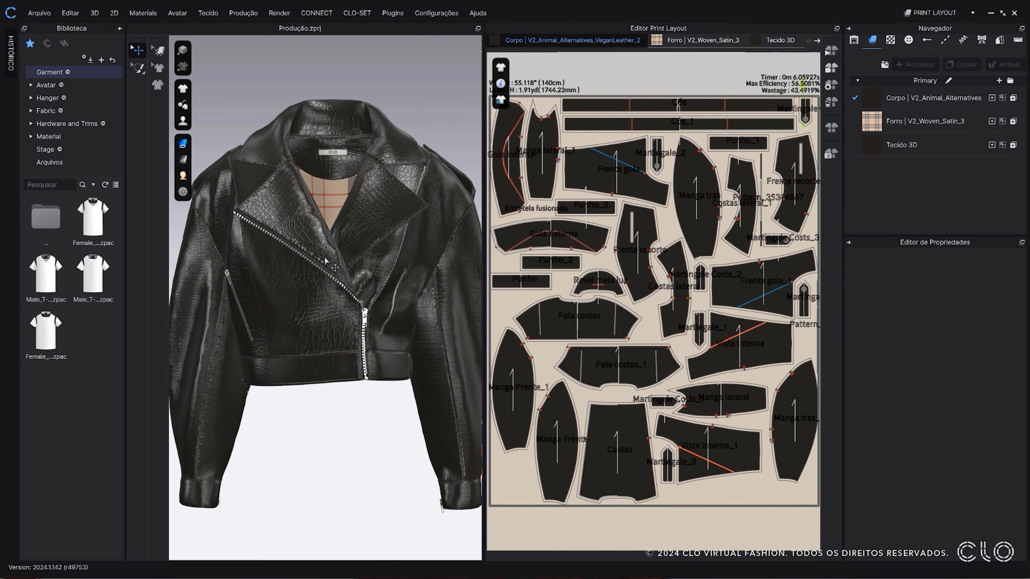
- Hide both Frente gola and both Vista interna pieces in the 3D garment to expose the plaid lining
{"action": "left_click", "coordinate": [303, 282]}
{"action": "left_click", "coordinate": [298, 207], "text": "shift"}
{"action": "left_click", "coordinate": [376, 227], "text": "shift"}
{"action": "left_click", "coordinate": [378, 260], "text": "shift"}
{"action": "right_click", "coordinate": [379, 260]}
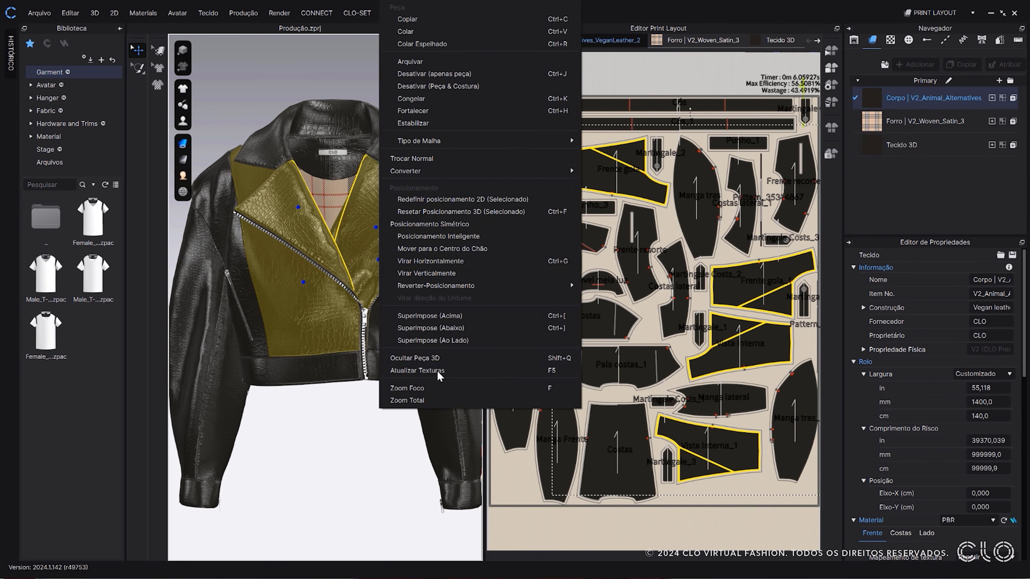
{"action": "left_click", "coordinate": [441, 359]}
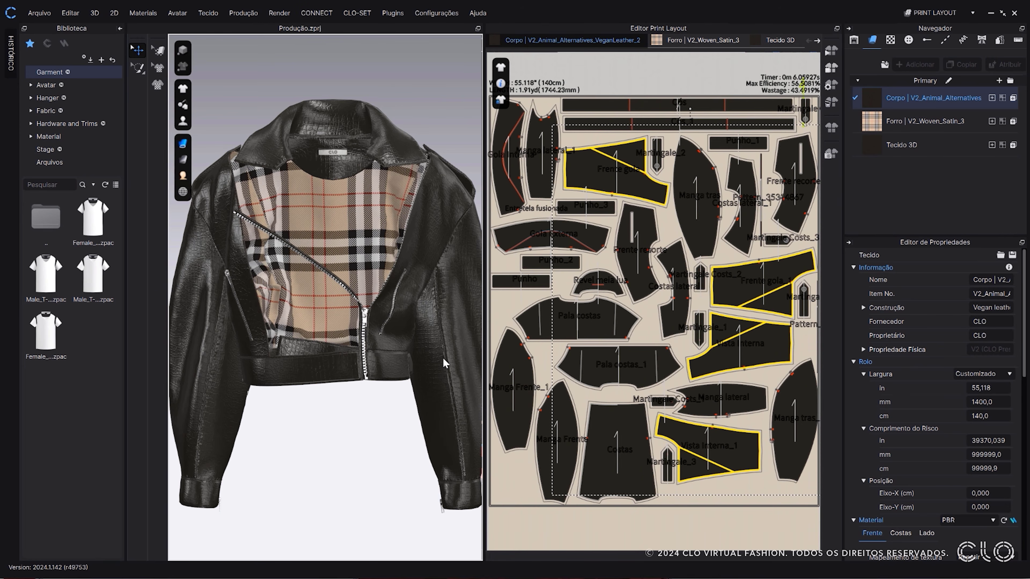
- Shift the Forro costas piece on the Forro fabric to adjust where the plaid falls on it
{"action": "left_click", "coordinate": [705, 41]}
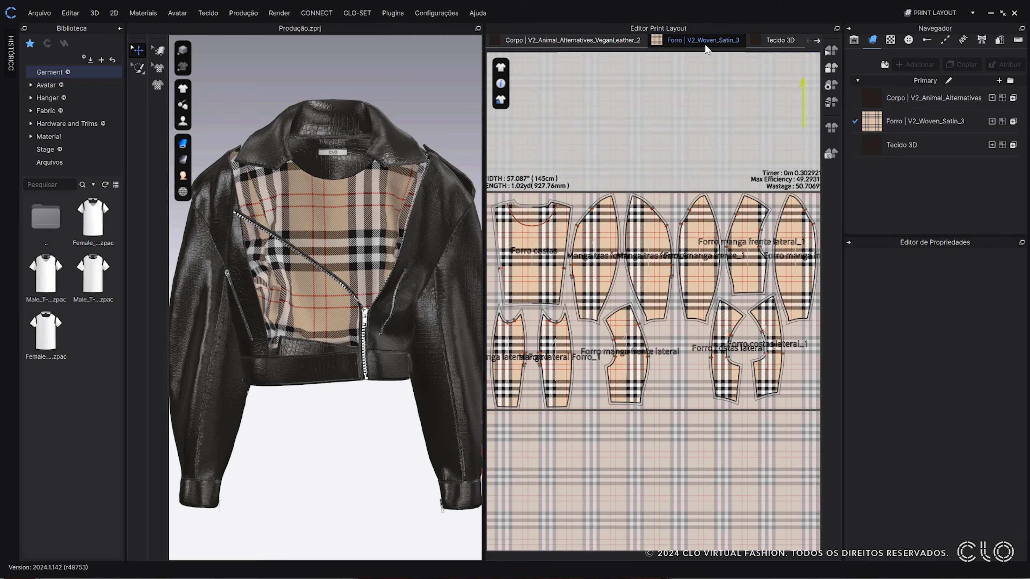
{"action": "left_click", "coordinate": [541, 275]}
{"action": "mouse_move", "coordinate": [541, 277]}
{"action": "left_mouse_down"}
{"action": "mouse_move", "coordinate": [718, 497]}
{"action": "mouse_move", "coordinate": [591, 483]}
{"action": "mouse_move", "coordinate": [742, 474]}
{"action": "mouse_move", "coordinate": [653, 418]}
{"action": "mouse_move", "coordinate": [531, 262]}
{"action": "left_mouse_up"}
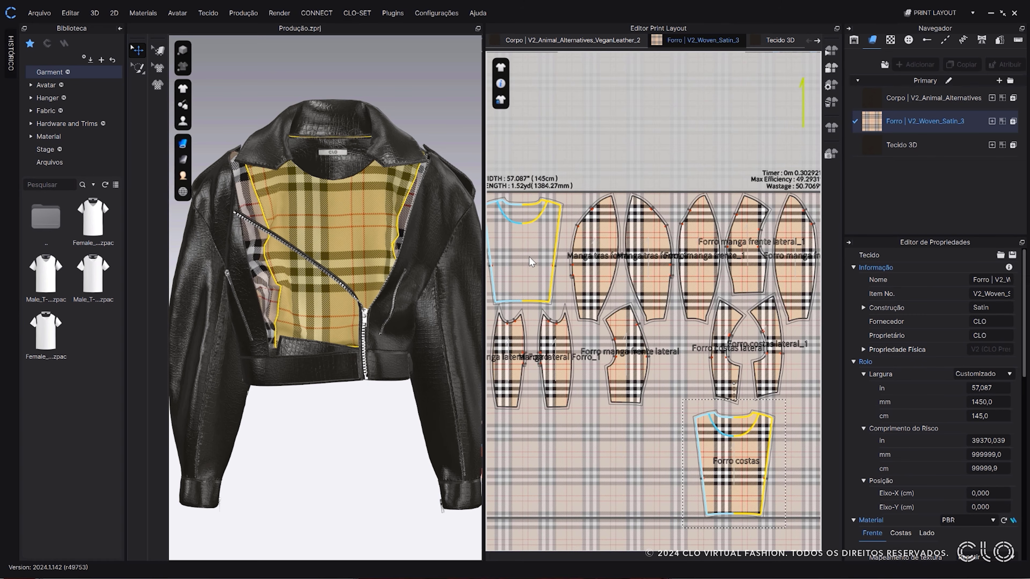
{"action": "left_click_drag", "start_coordinate": [531, 262], "coordinate": [531, 254]}
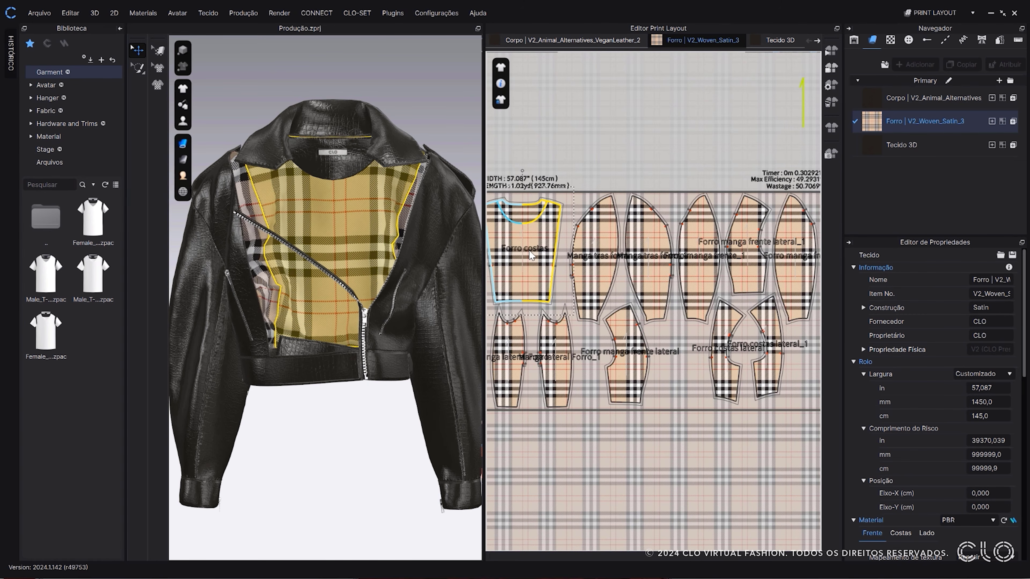
- Lock the Forro costas piece in place and rerun the nesting of the other Forro pieces around it
{"action": "right_click", "coordinate": [531, 255]}
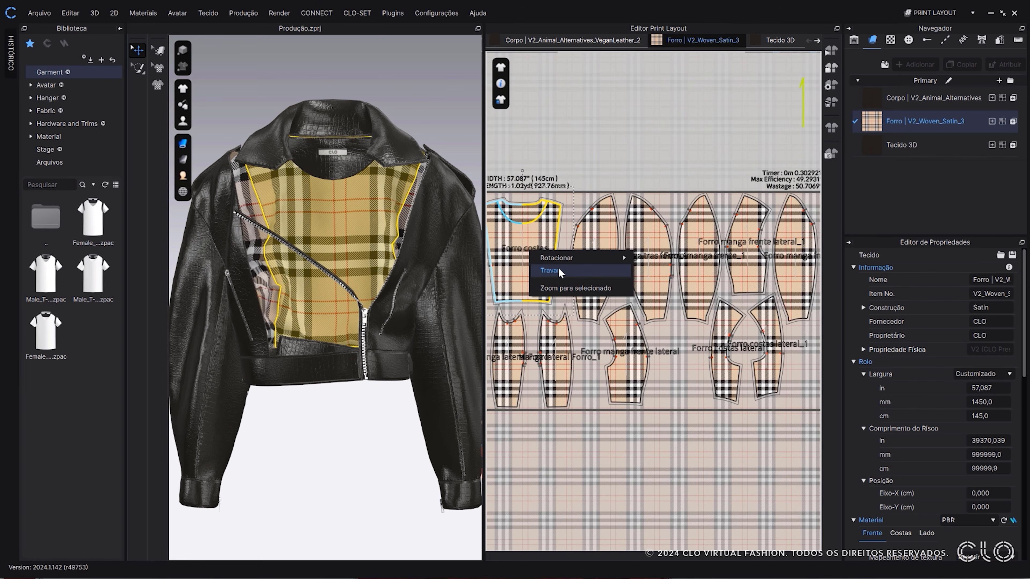
{"action": "left_click", "coordinate": [550, 271]}
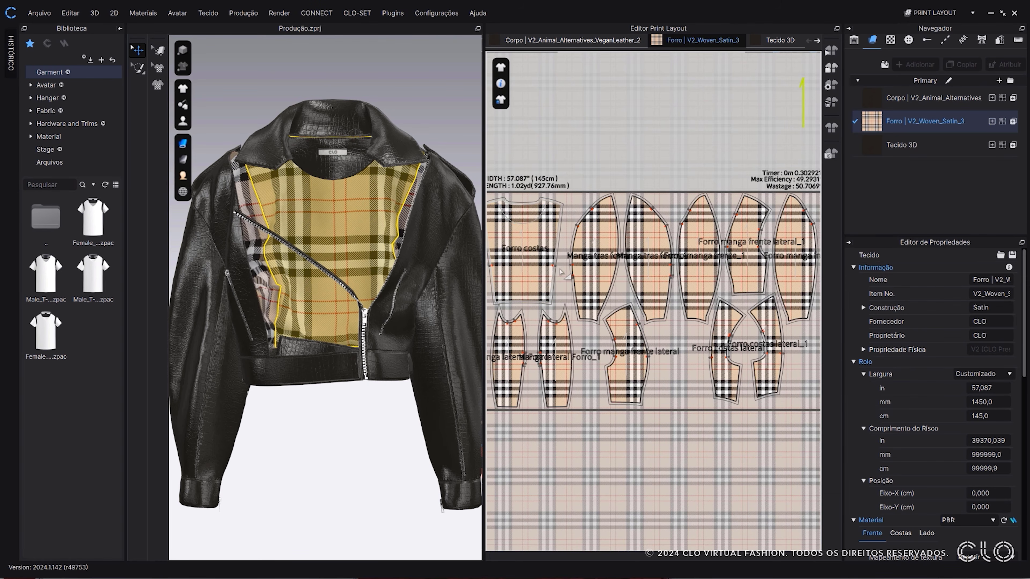
{"action": "middle_click_drag", "start_coordinate": [559, 268], "coordinate": [572, 268]}
{"action": "left_click", "coordinate": [831, 59]}
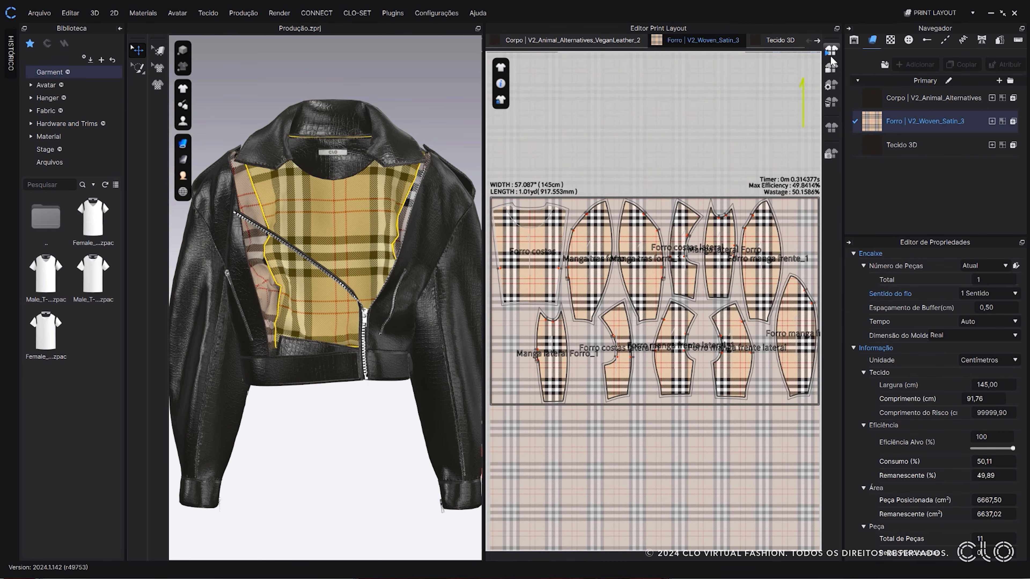
- Set up a Plotter (PLT) export of the Corpo layout that includes the grade size name (Nome do Tamanho da Grade)
{"action": "left_click", "coordinate": [554, 43]}
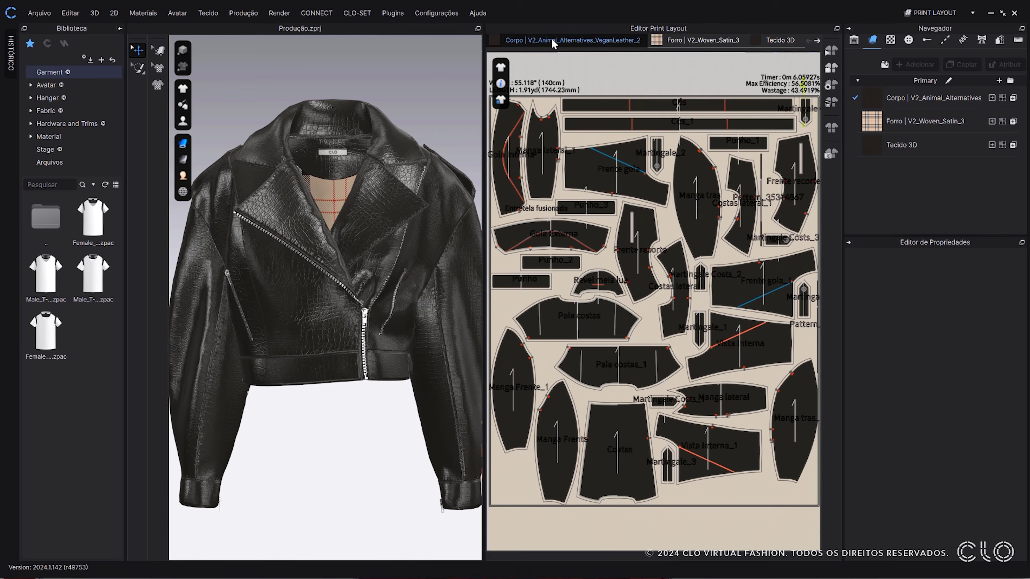
{"action": "left_click", "coordinate": [36, 14]}
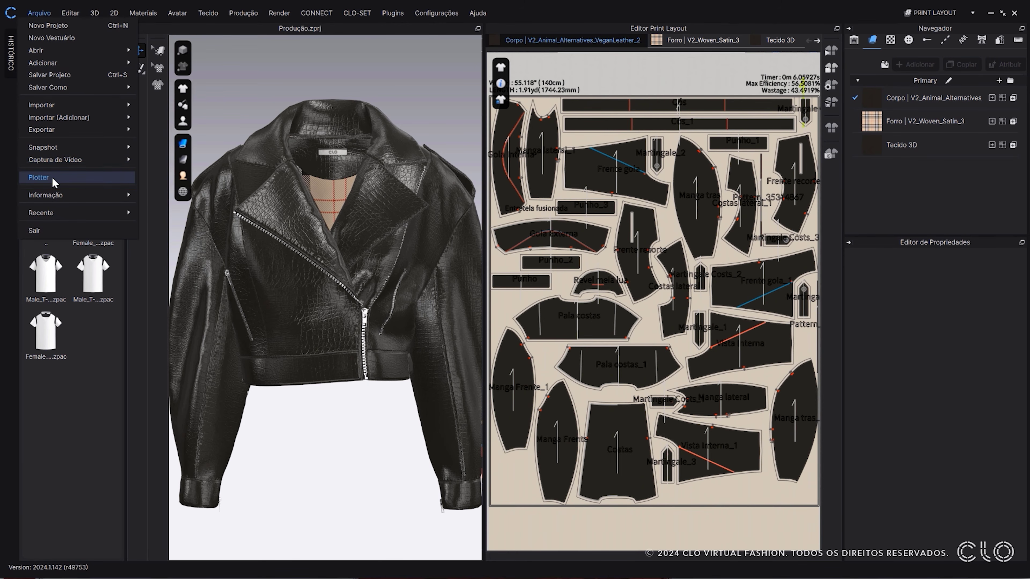
{"action": "mouse_move", "coordinate": [67, 130]}
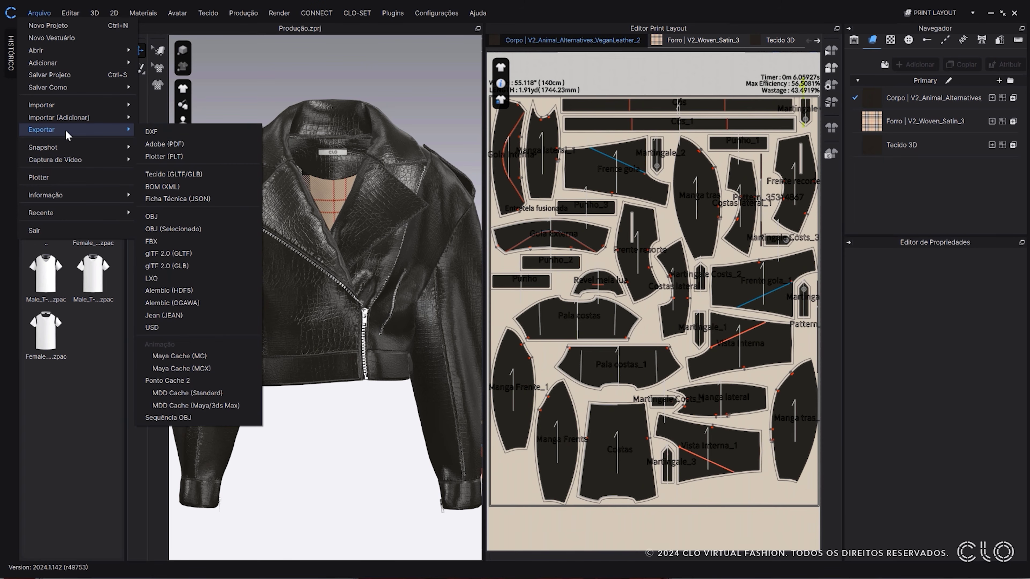
{"action": "left_click", "coordinate": [194, 159]}
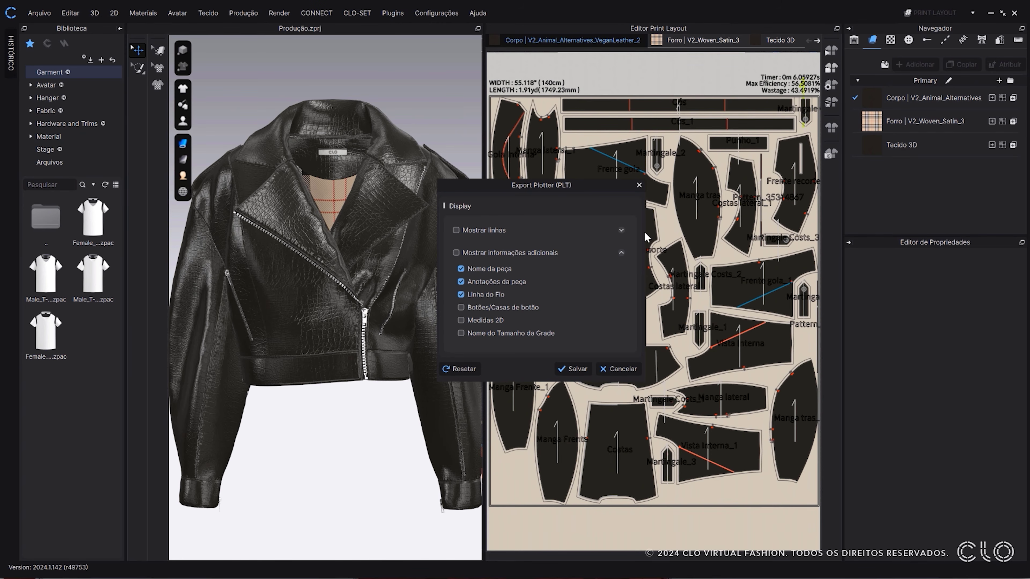
{"action": "left_click", "coordinate": [622, 231]}
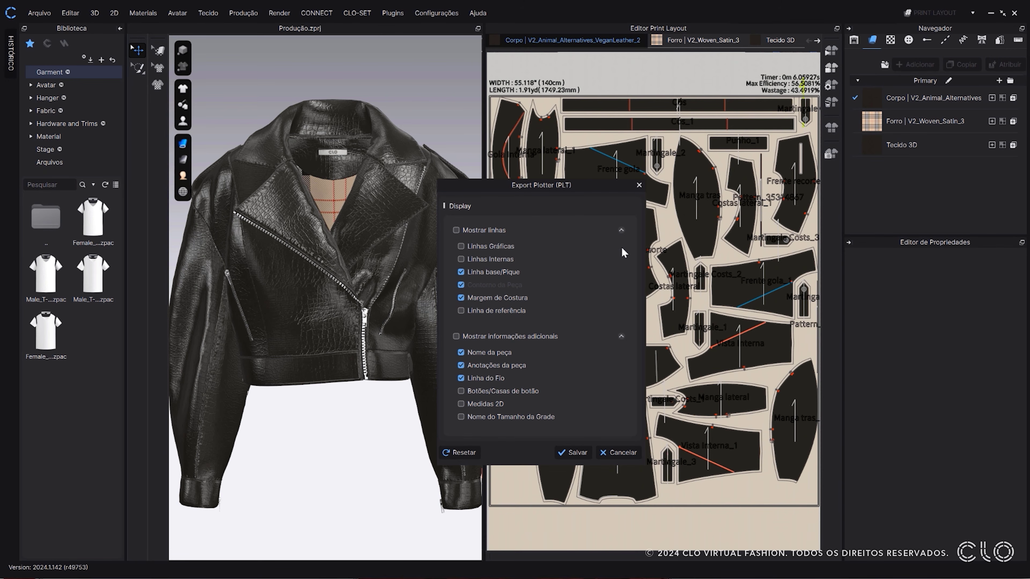
{"action": "left_click", "coordinate": [462, 418]}
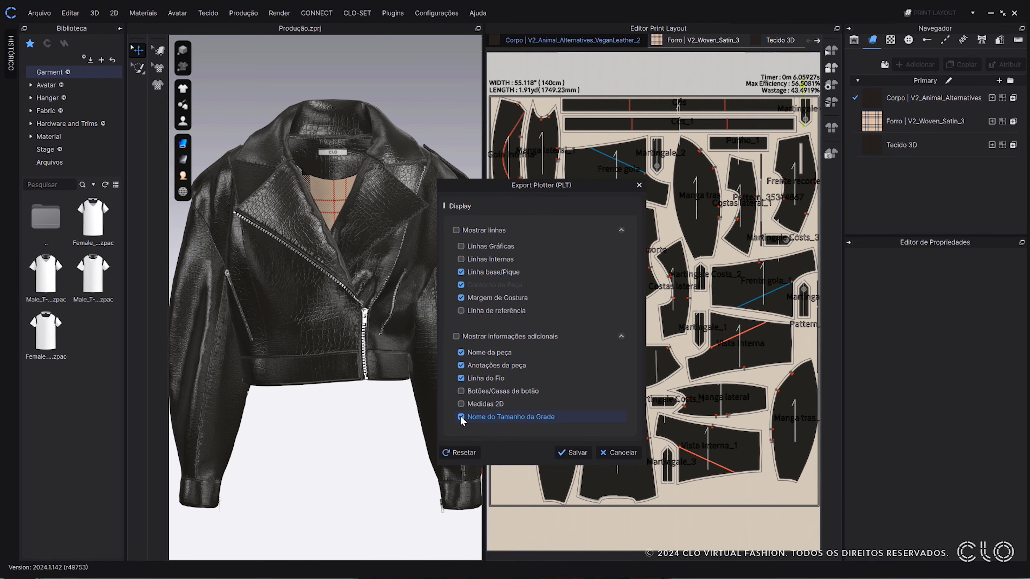
- Save the Corpo plotter file to the desktop as "Corpo - Jaqueta"
{"action": "left_click", "coordinate": [574, 453]}
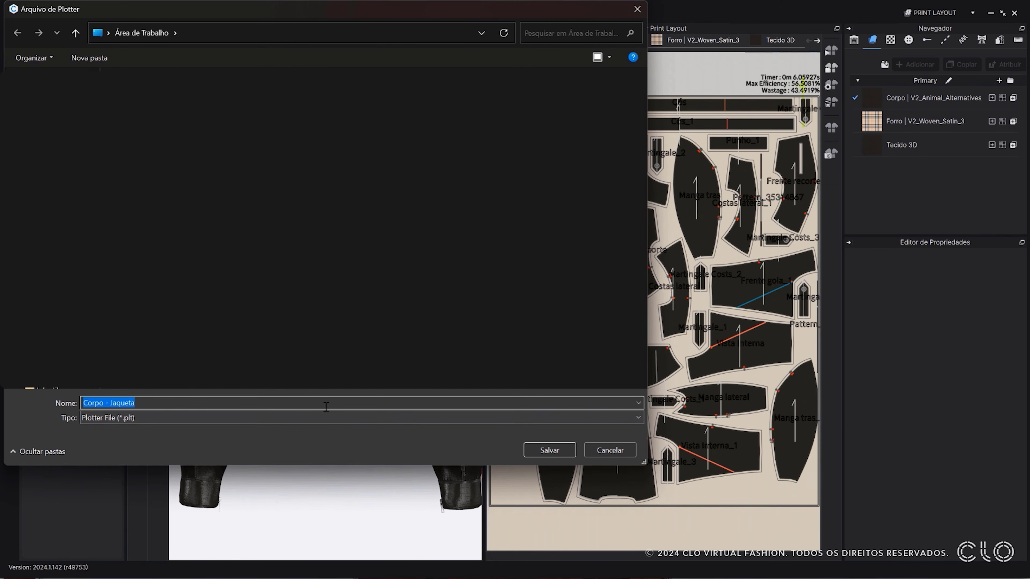
{"action": "left_click", "coordinate": [285, 407]}
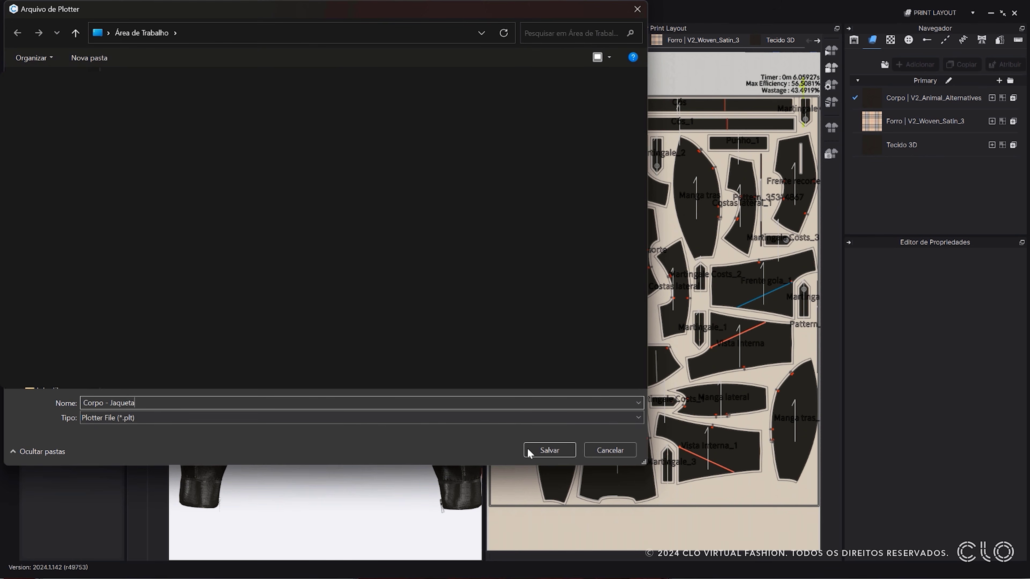
{"action": "left_click", "coordinate": [540, 451]}
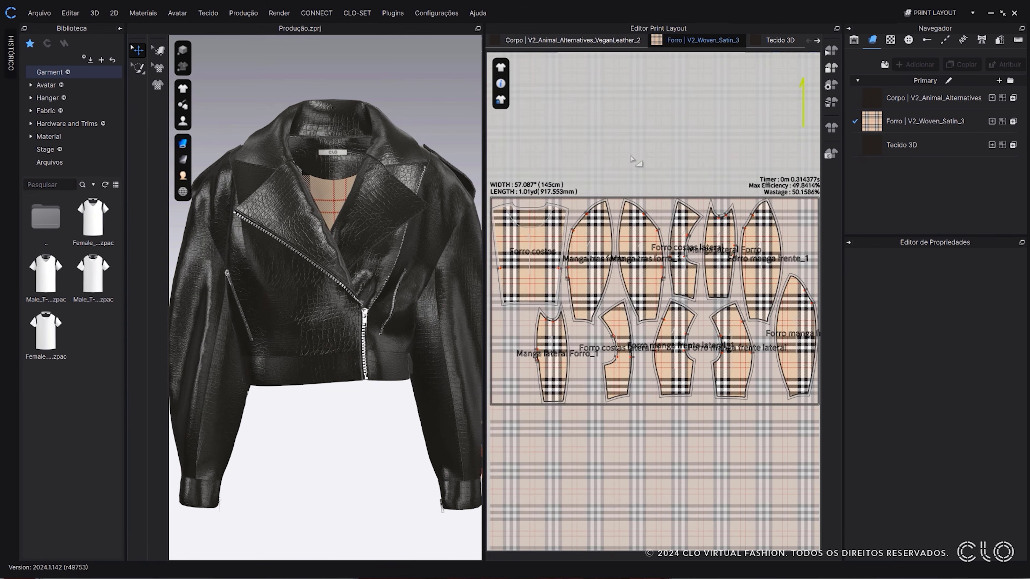
- Export the Forro and Bond layouts as PLT plotter files, keeping the grade size name included
{"action": "left_click", "coordinate": [37, 13]}
{"action": "left_click", "coordinate": [38, 17]}
{"action": "left_click", "coordinate": [47, 15]}
{"action": "left_click", "coordinate": [174, 353]}
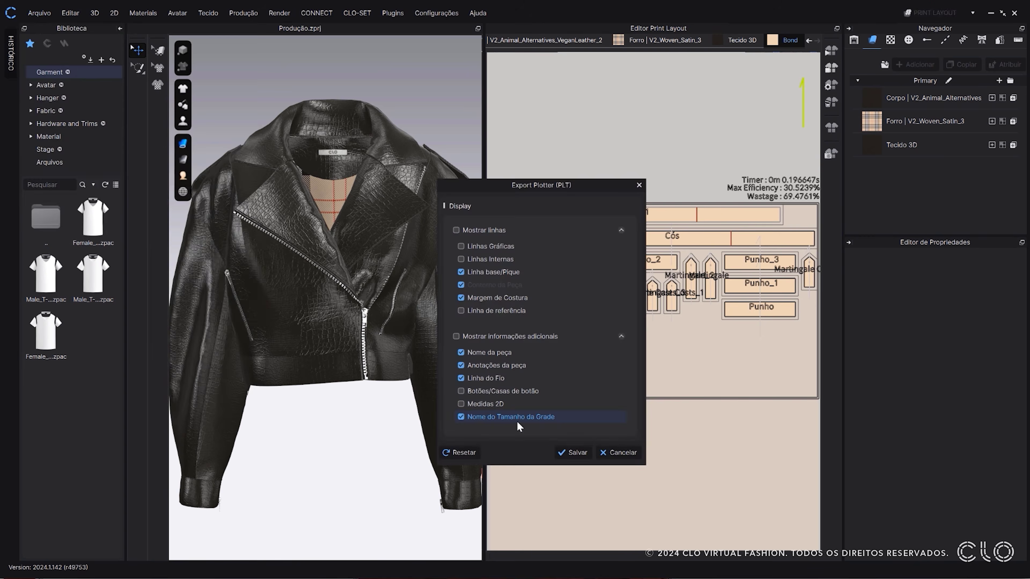
{"action": "left_click", "coordinate": [574, 453]}
{"action": "left_click_drag", "start_coordinate": [105, 404], "coordinate": [39, 392]}
{"action": "key", "text": "Caps_Lock"}
{"action": "left_click", "coordinate": [550, 450]}
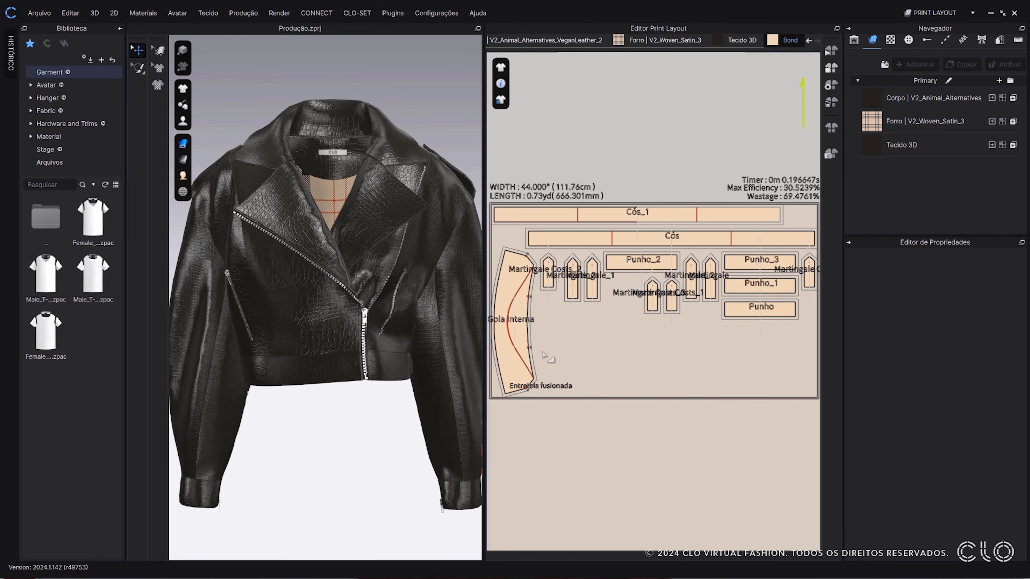
- Start a 2D snapshot of the Corpo layout and set its size preset to 1:1
{"action": "left_click", "coordinate": [540, 40]}
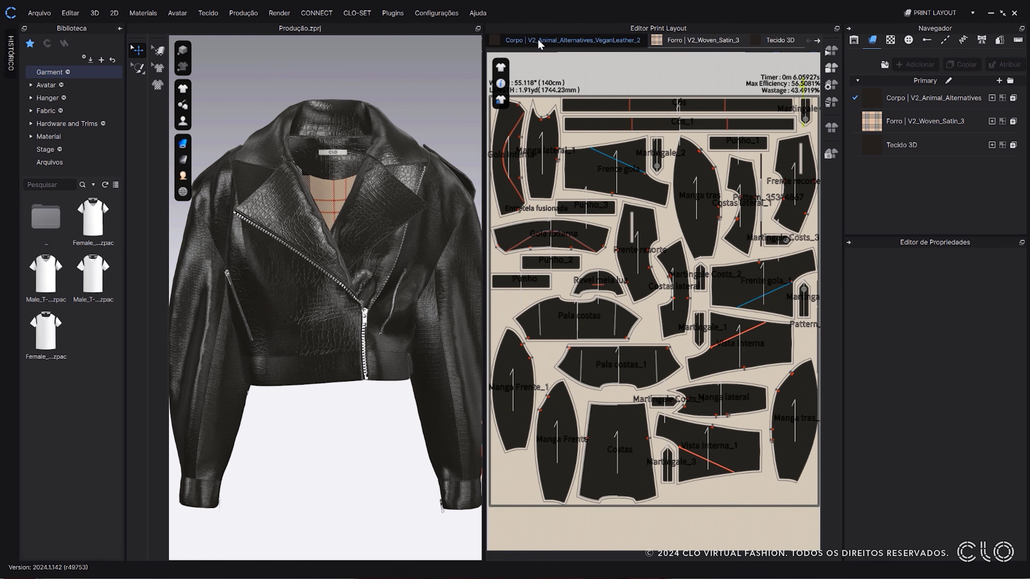
{"action": "left_click", "coordinate": [39, 13]}
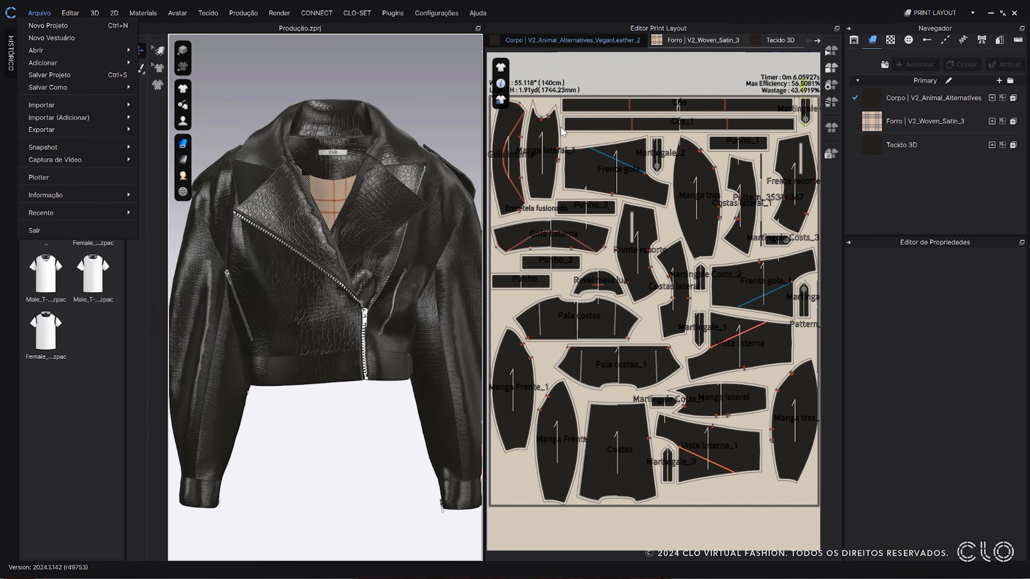
{"action": "left_click", "coordinate": [832, 159]}
{"action": "left_click", "coordinate": [832, 160]}
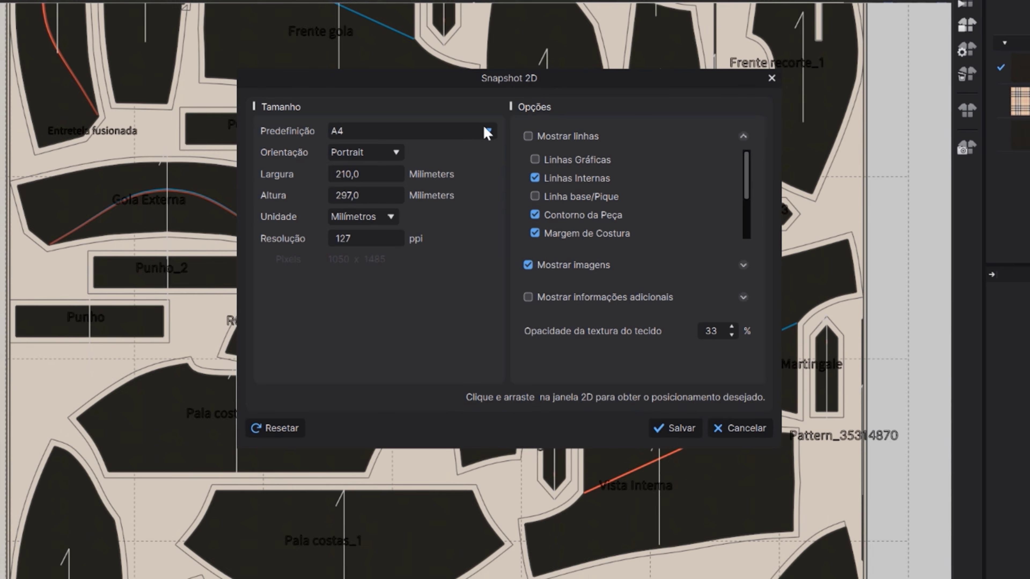
{"action": "left_click", "coordinate": [483, 142]}
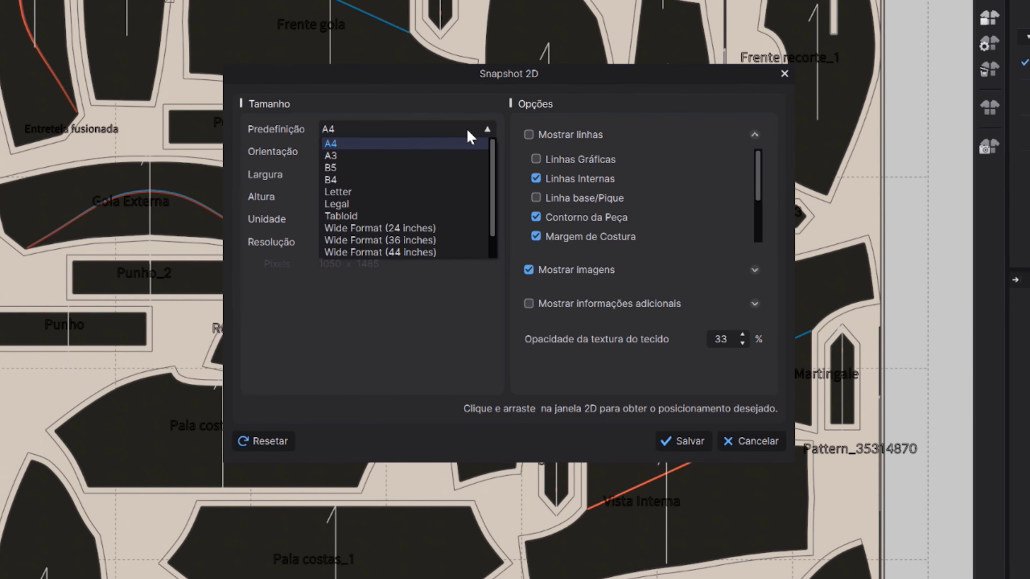
{"action": "scroll", "coordinate": [470, 156], "scroll_direction": "down", "scroll_amount": 1}
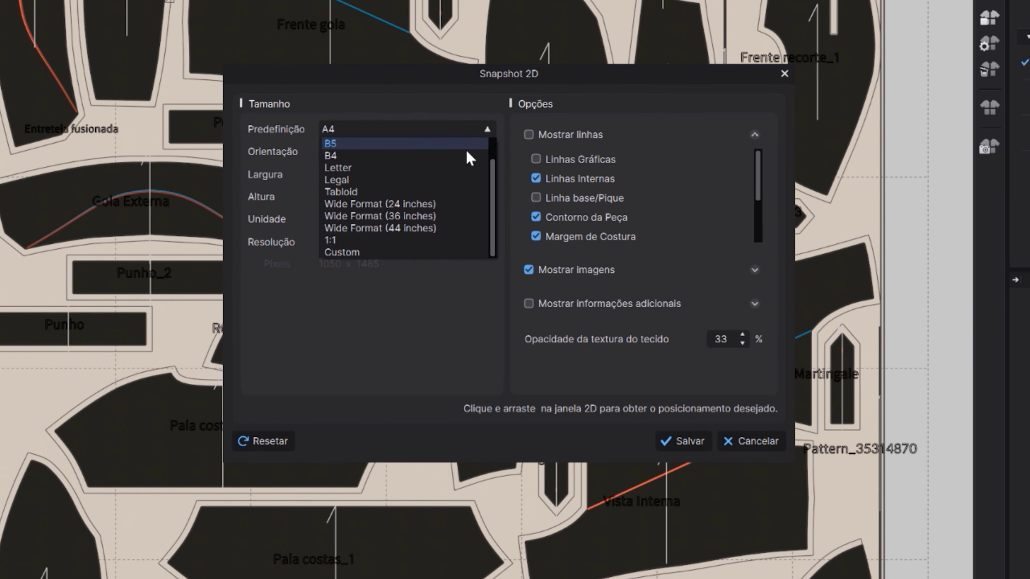
{"action": "left_click", "coordinate": [341, 242]}
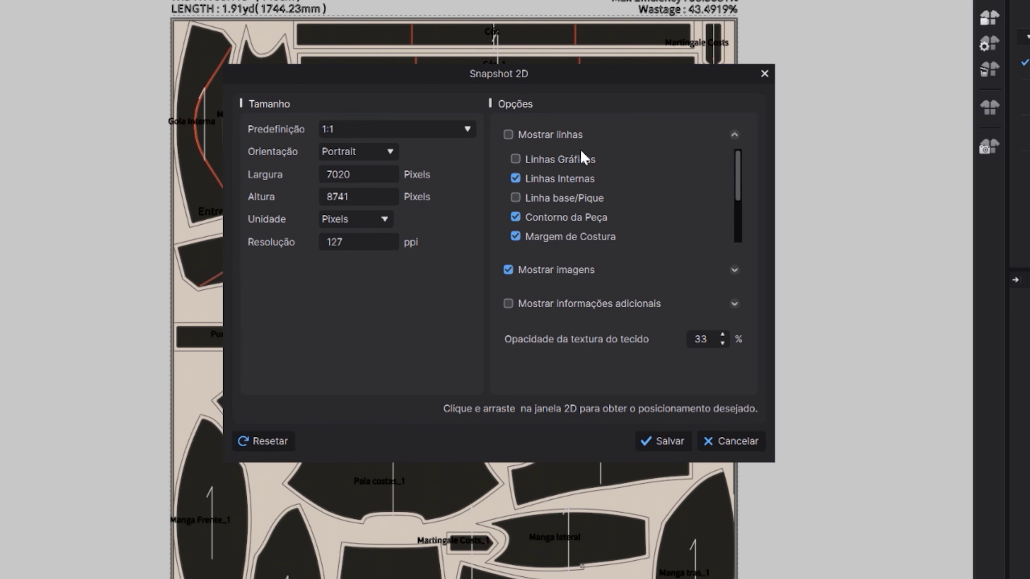
- Hide all images in the Corpo snapshot and include the grade size name (Nome do Tamanho da Grade)
{"action": "scroll", "coordinate": [586, 170], "scroll_direction": "down", "scroll_amount": 1}
{"action": "left_click", "coordinate": [734, 270]}
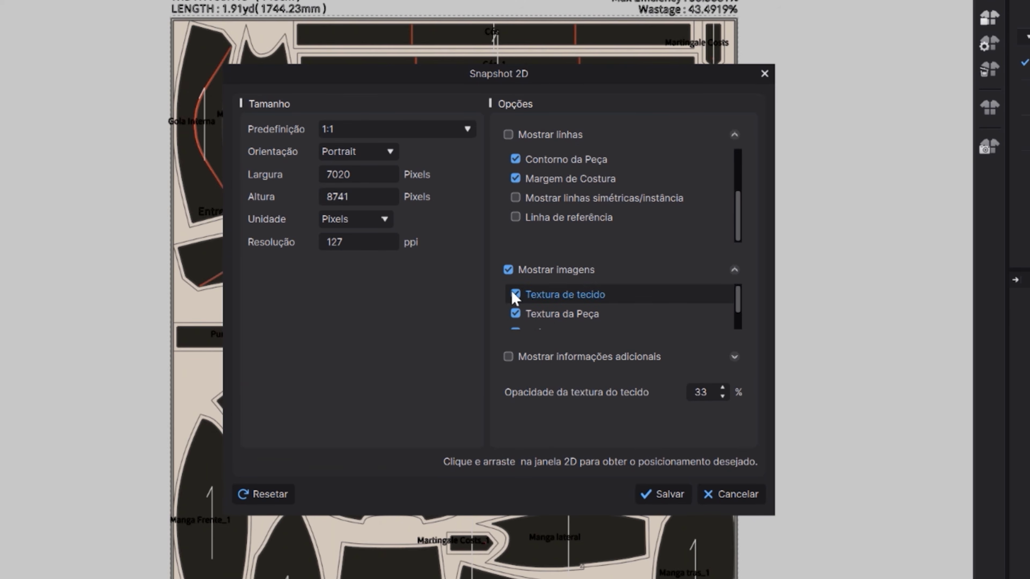
{"action": "left_click", "coordinate": [508, 270]}
{"action": "scroll", "coordinate": [576, 315], "scroll_direction": "down", "scroll_amount": 1}
{"action": "left_click", "coordinate": [734, 357]}
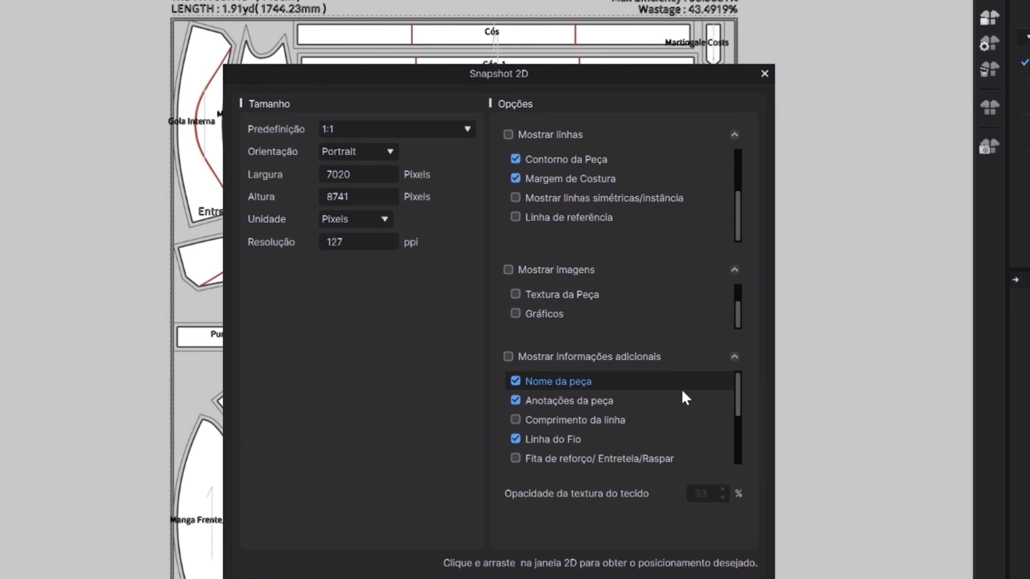
{"action": "scroll", "coordinate": [582, 419], "scroll_direction": "down", "scroll_amount": 2}
{"action": "left_click", "coordinate": [519, 442]}
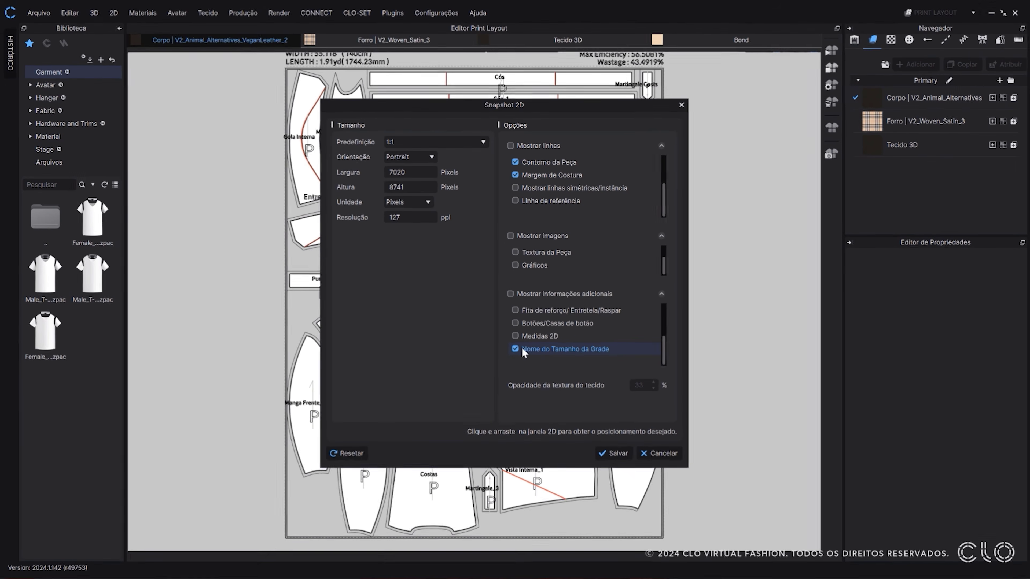
- Save the Corpo snapshot to the desktop as a PDF file named "Corpo - Jaqueta"
{"action": "left_click", "coordinate": [613, 454]}
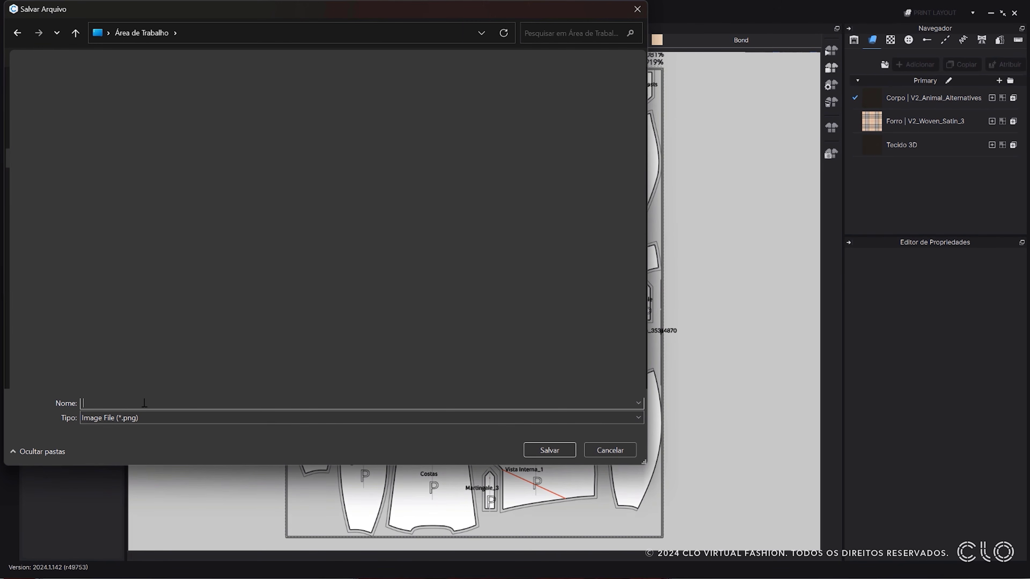
{"action": "type", "text": "Corpo -"}
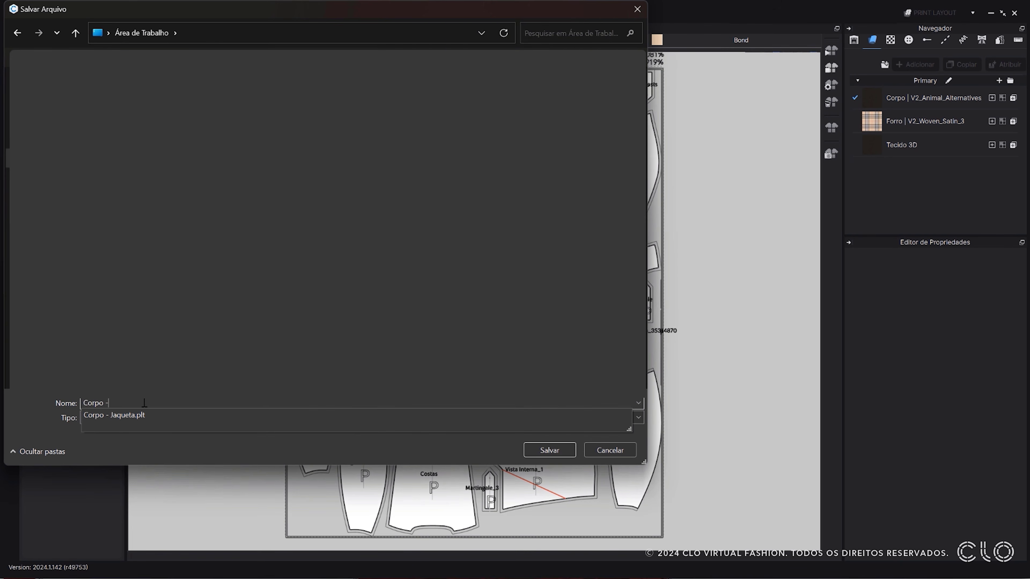
{"action": "type", "text": " Jaqueta"}
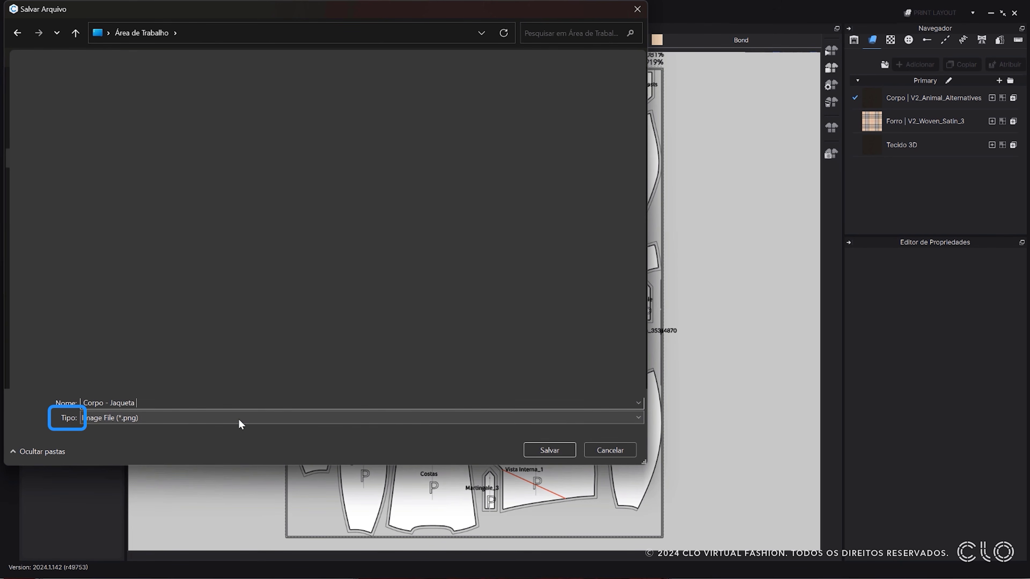
{"action": "left_click", "coordinate": [239, 420]}
{"action": "left_click", "coordinate": [231, 451]}
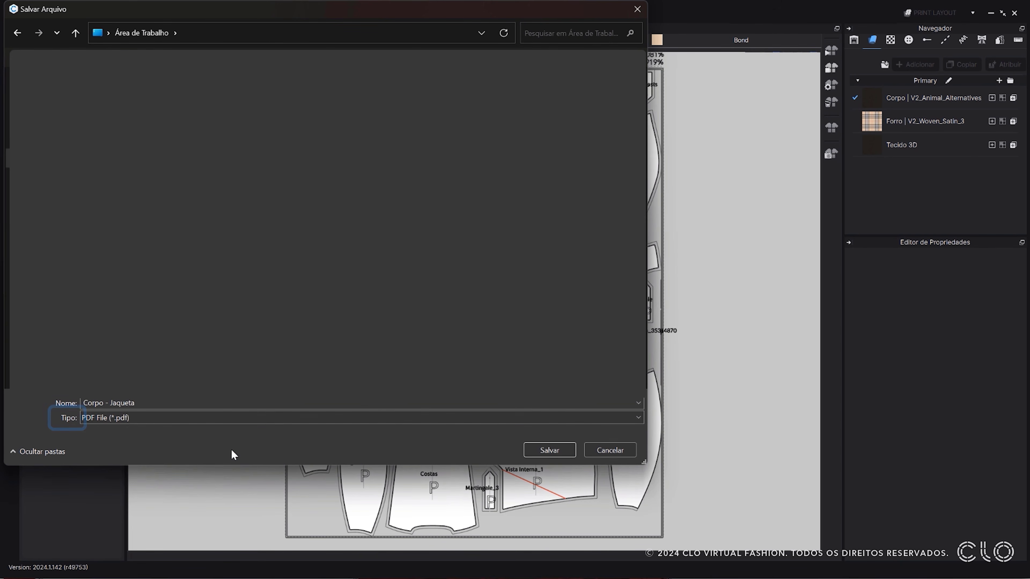
{"action": "left_click", "coordinate": [549, 450]}
- Look over the pattern pieces in the "Corpo - Jaqueta" PDF in Acrobat and open its print settings
{"action": "scroll", "coordinate": [941, 108], "scroll_direction": "down", "scroll_amount": 3}
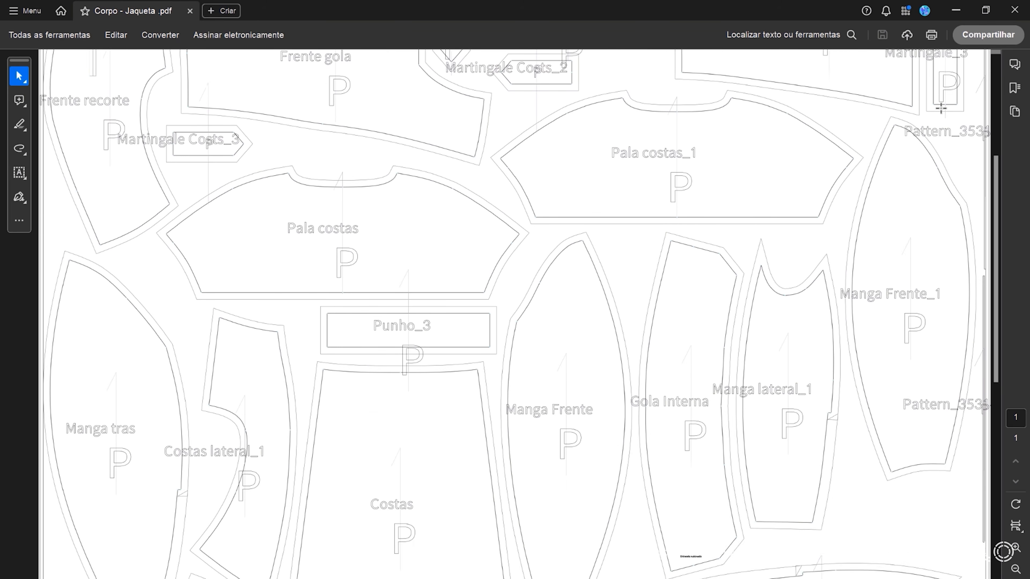
{"action": "scroll", "coordinate": [941, 108], "scroll_direction": "down", "scroll_amount": 10}
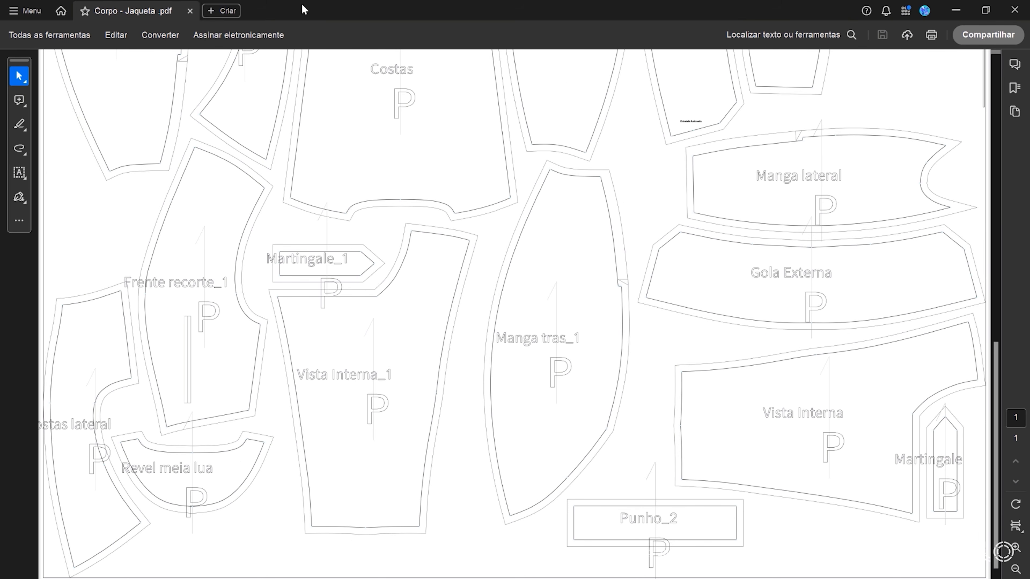
{"action": "left_click", "coordinate": [29, 13]}
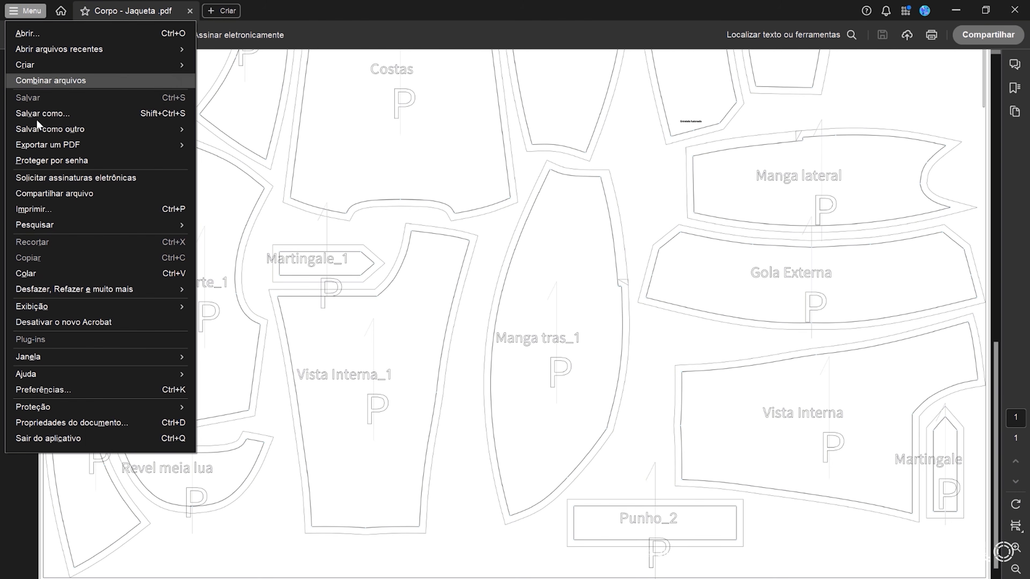
{"action": "left_click", "coordinate": [49, 208]}
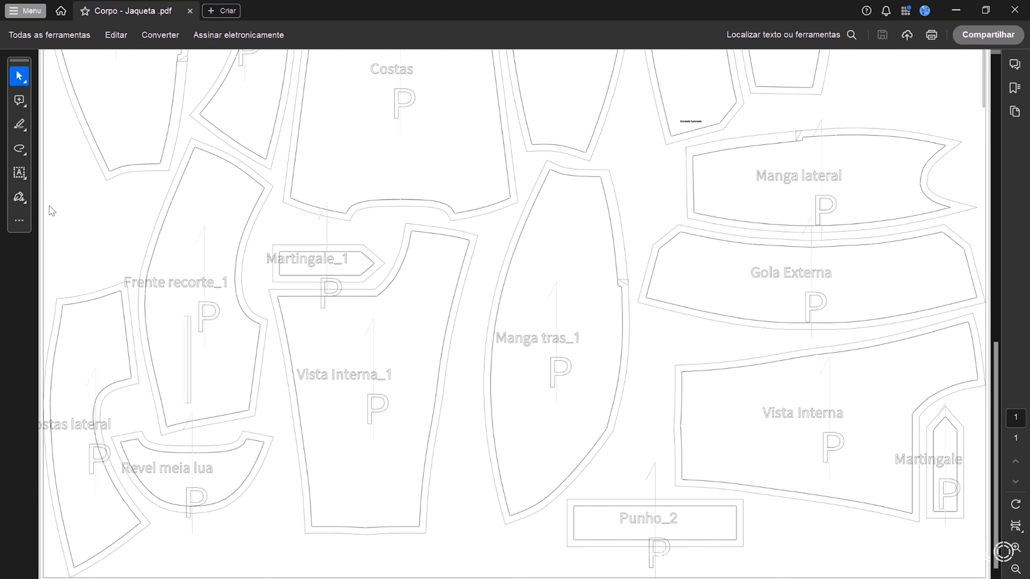